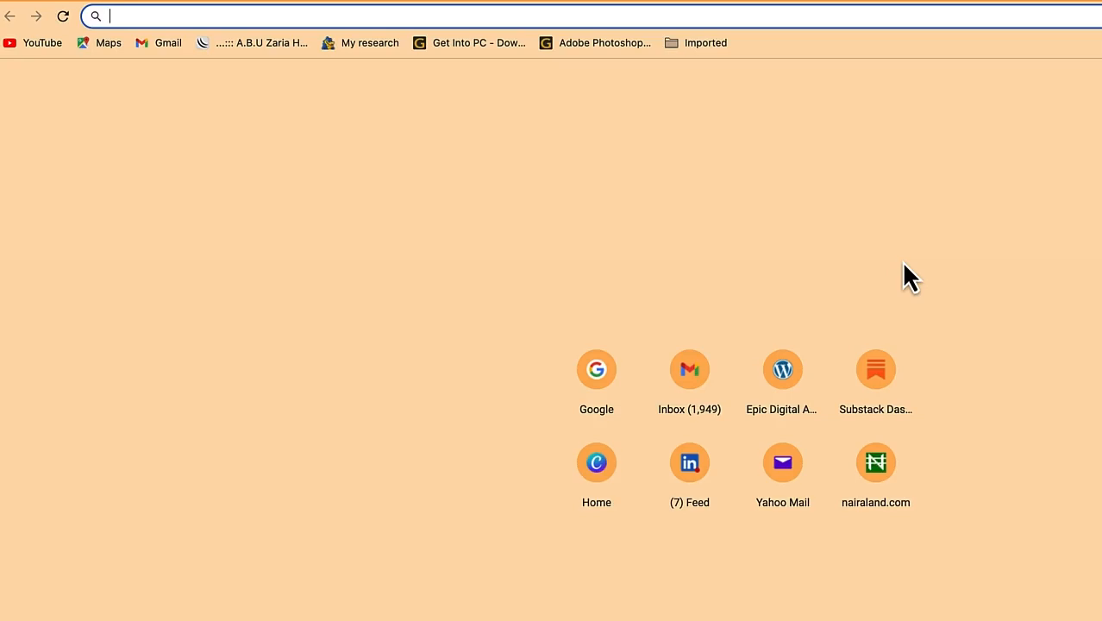
# Go to google.com and search for "obs studio".
pyautogui.write('google.com')
pyautogui.press('Return')
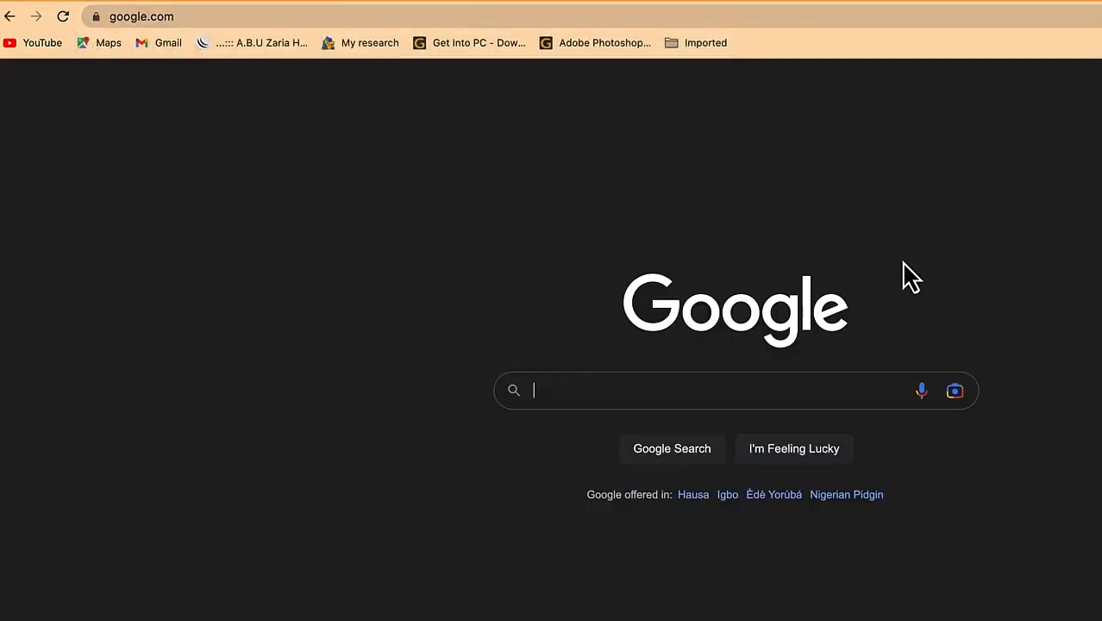
pyautogui.write('ob')
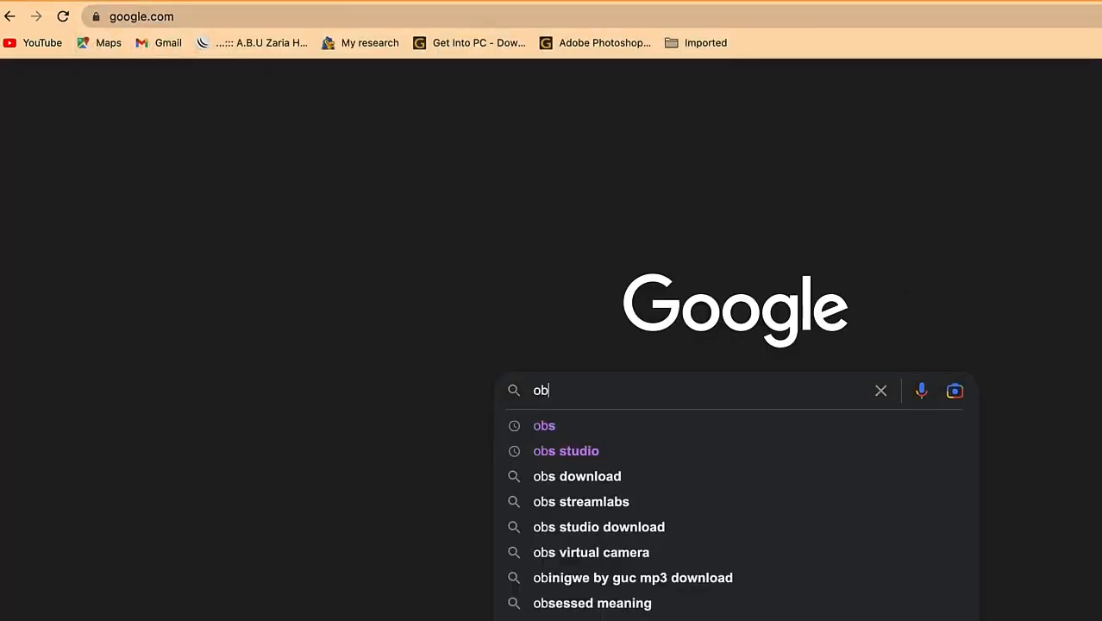
pyautogui.write('s studio')
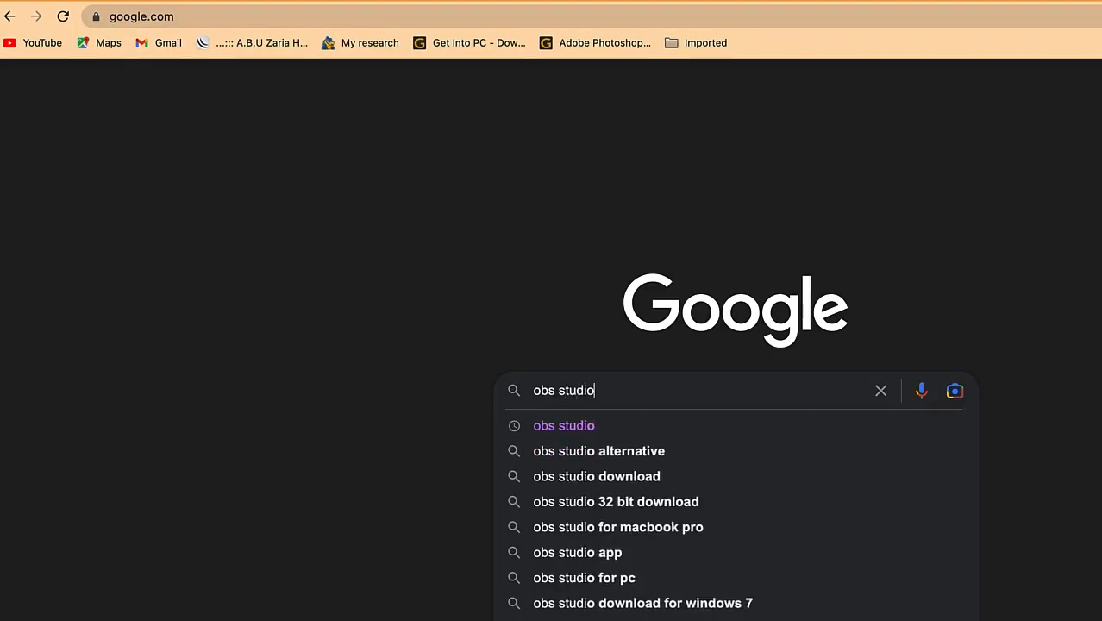
pyautogui.press('Return')
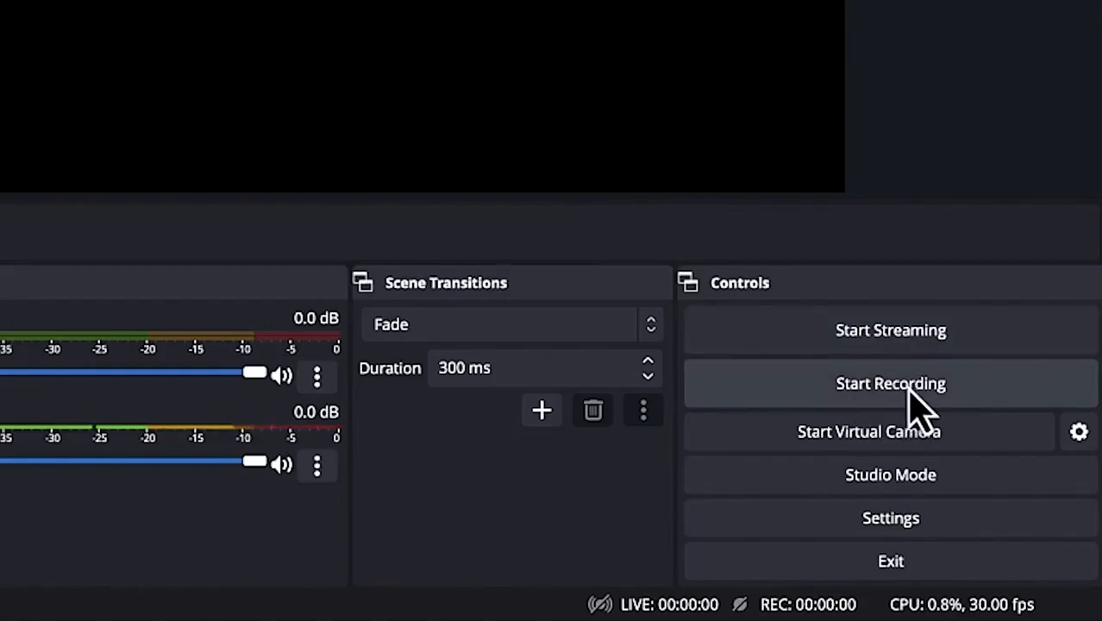
# Turn on Studio Mode in OBS and review the available scene transitions, keeping Fade.
pyautogui.click(937, 483)
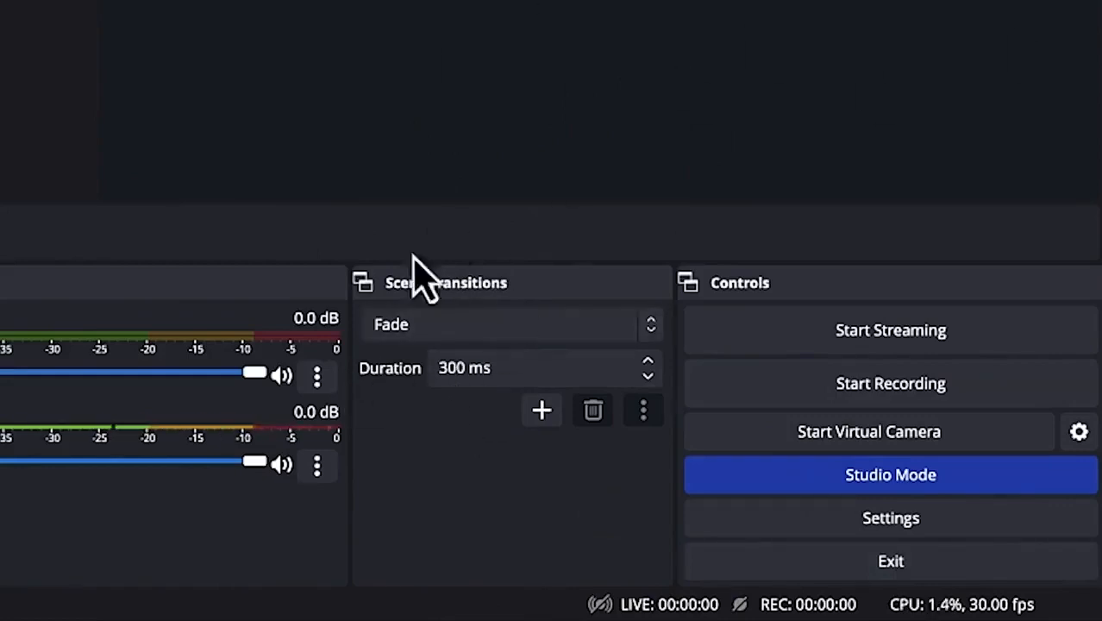
pyautogui.click(477, 330)
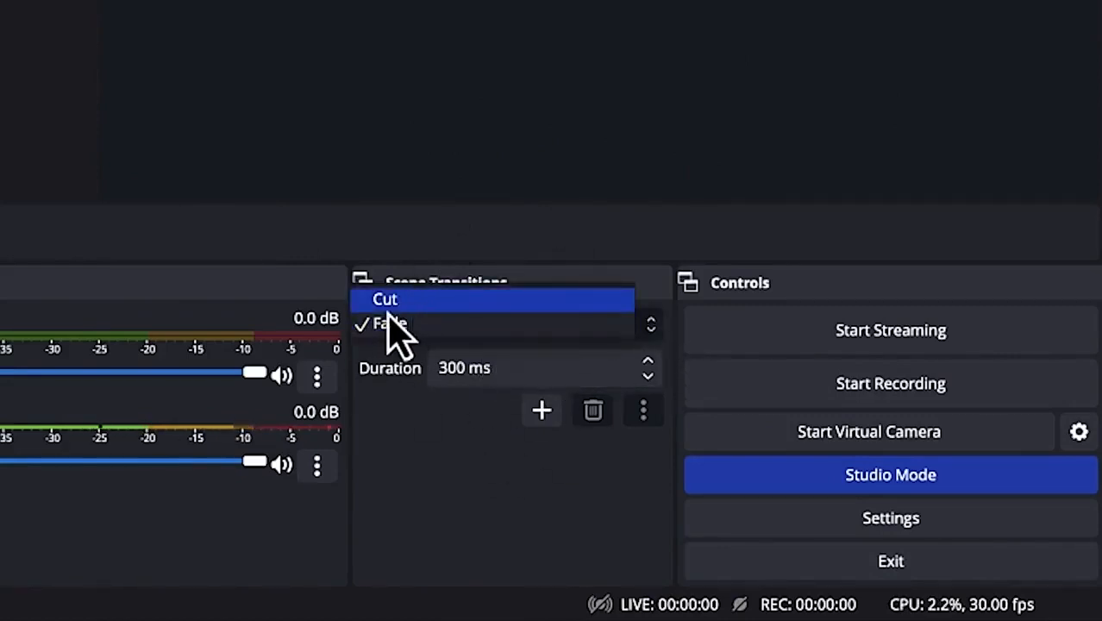
pyautogui.click(423, 448)
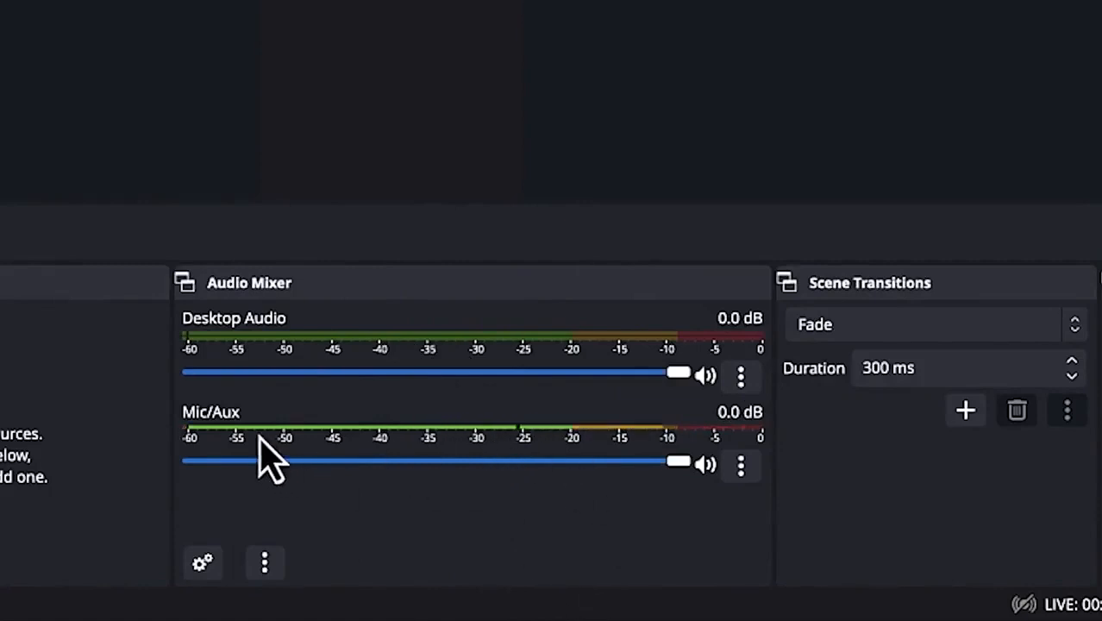
# Review the options of the Mic/Aux and Desktop Audio channels and the source types that can be added to Scene 1.
pyautogui.click(740, 465)
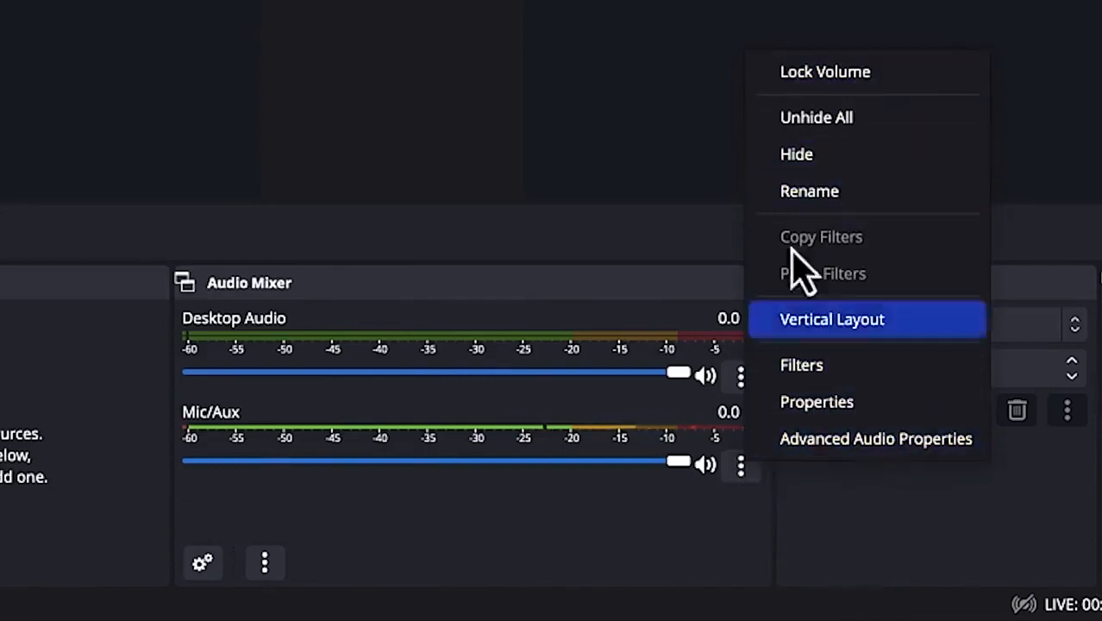
pyautogui.click(636, 582)
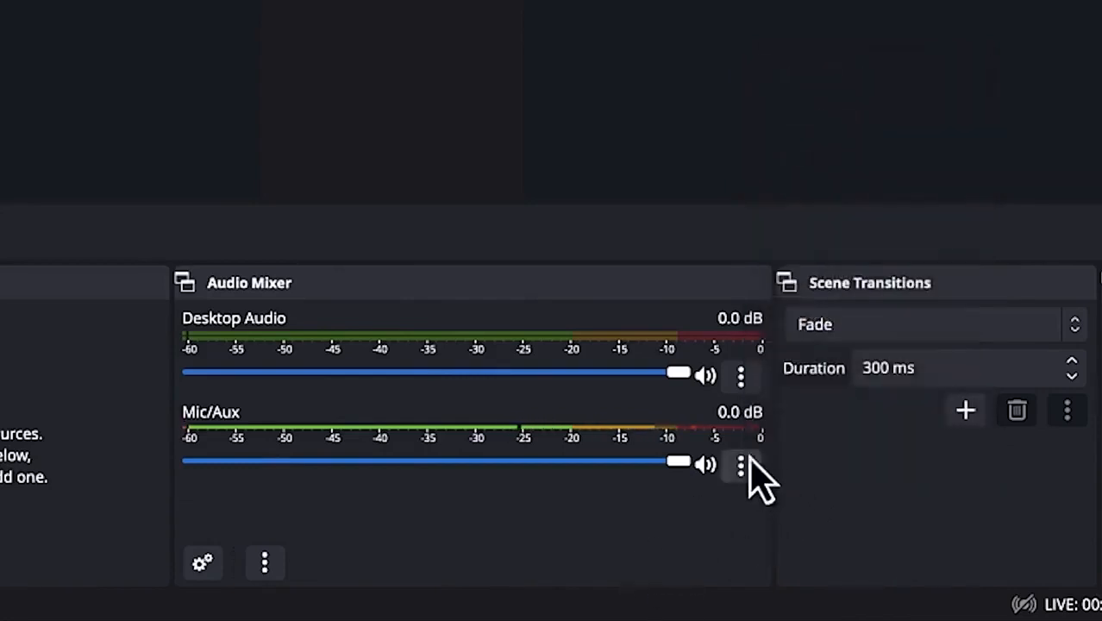
pyautogui.click(741, 384)
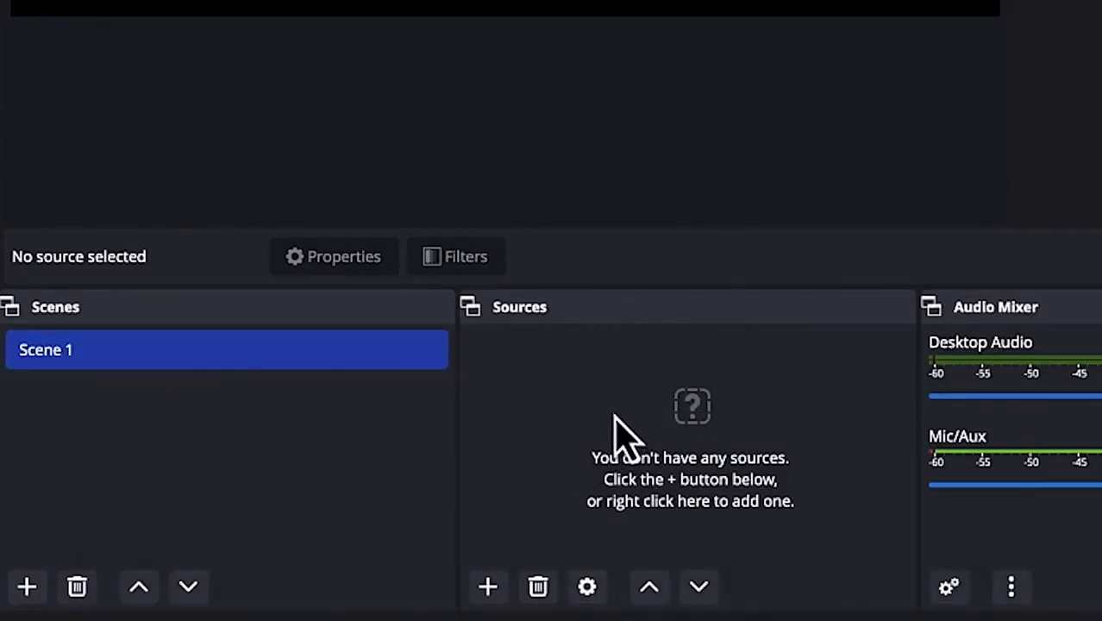
pyautogui.click(488, 587)
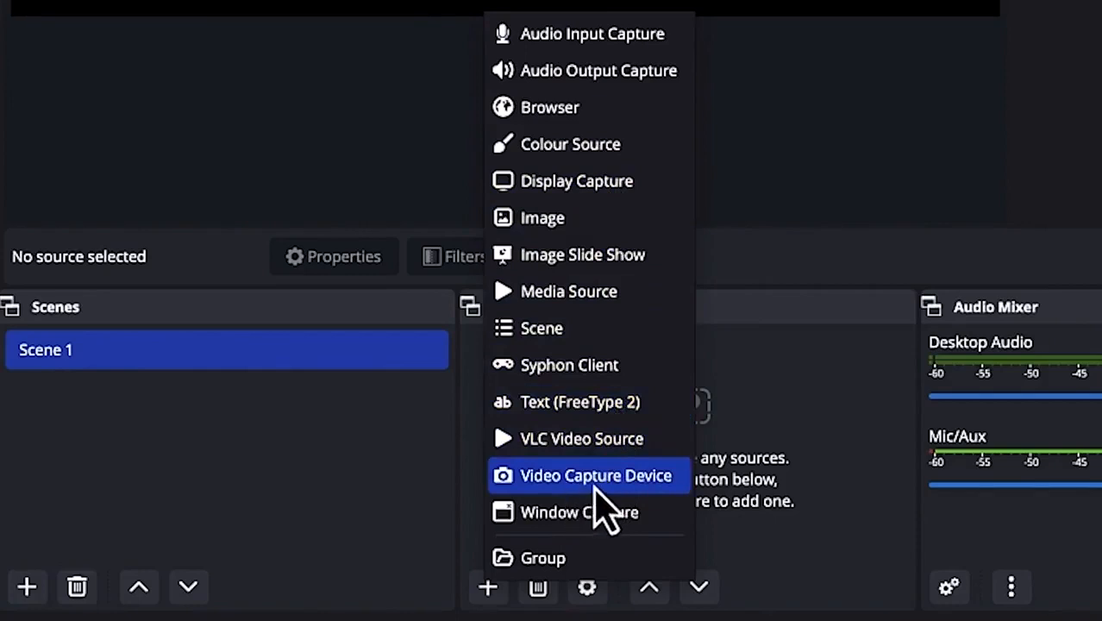
pyautogui.click(750, 398)
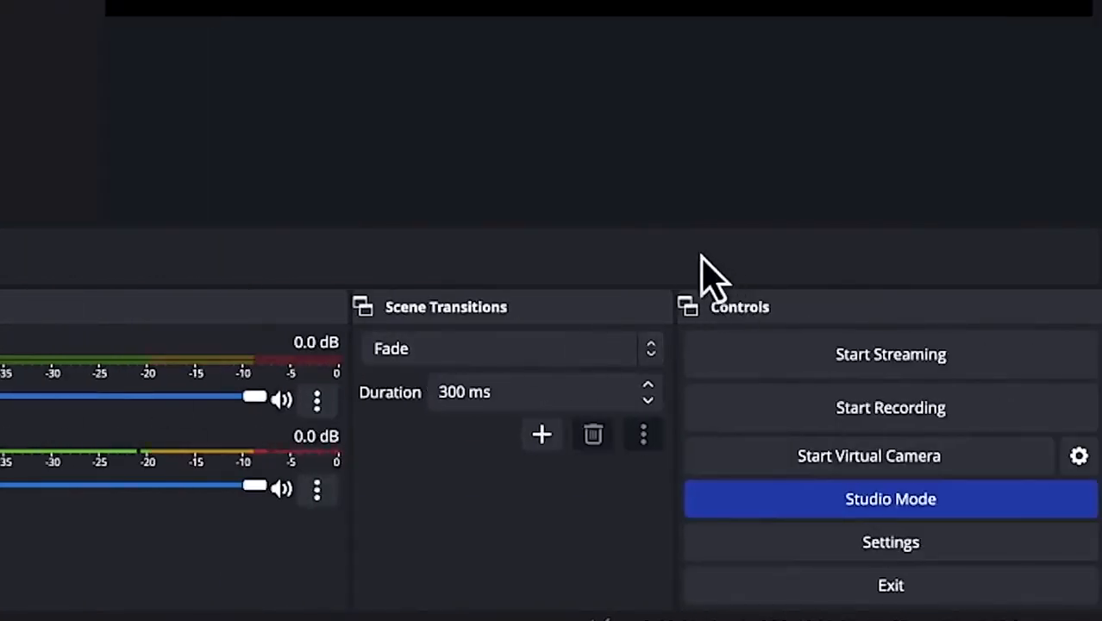
# Open the program settings and review the interface languages on offer, keeping English (UK).
pyautogui.click(895, 550)
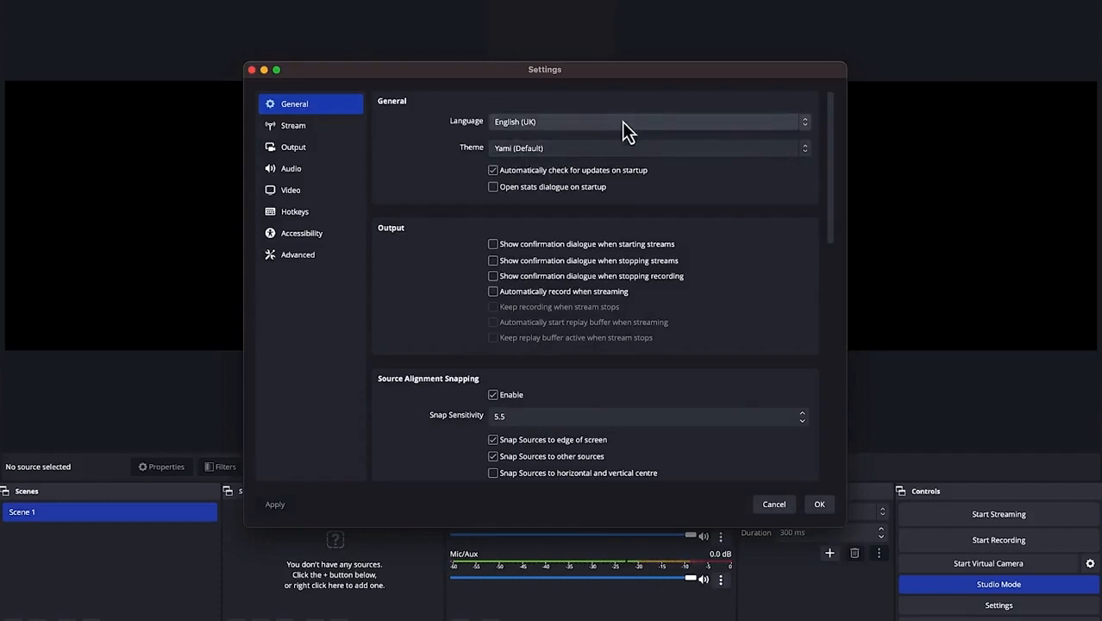
pyautogui.click(808, 123)
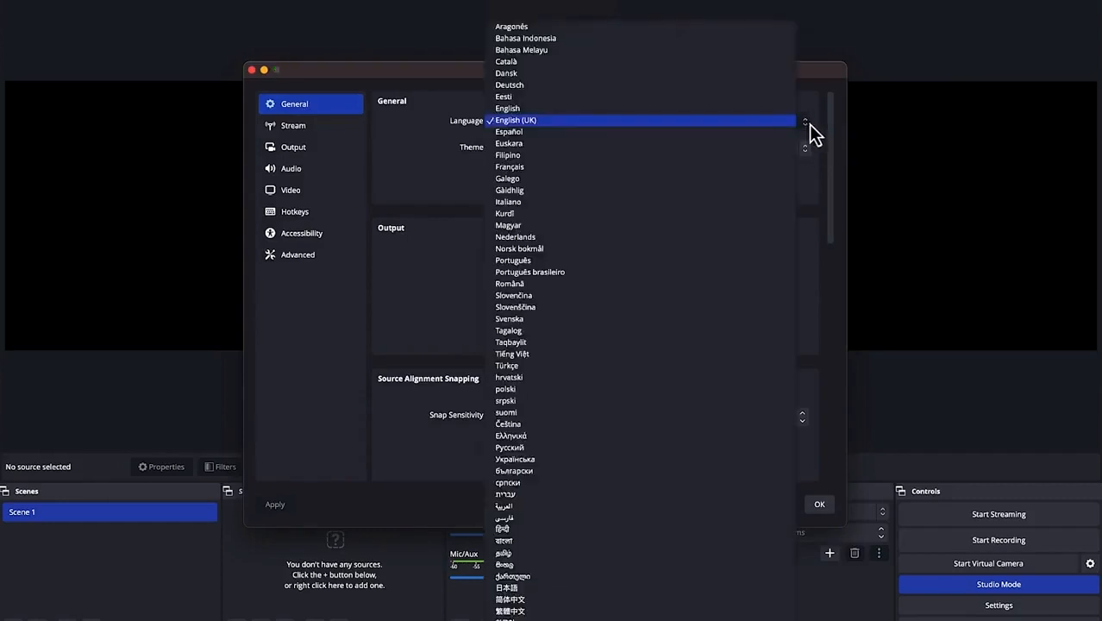
pyautogui.click(811, 130)
# Try the Light interface theme and restore the Yami (Default) theme.
pyautogui.click(805, 150)
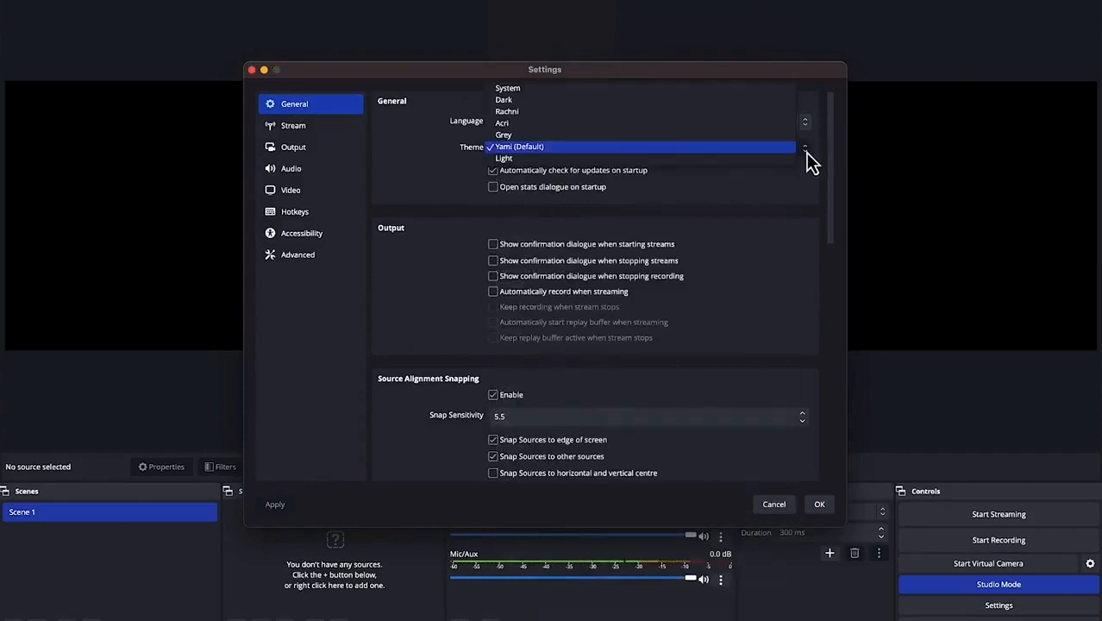
pyautogui.click(754, 162)
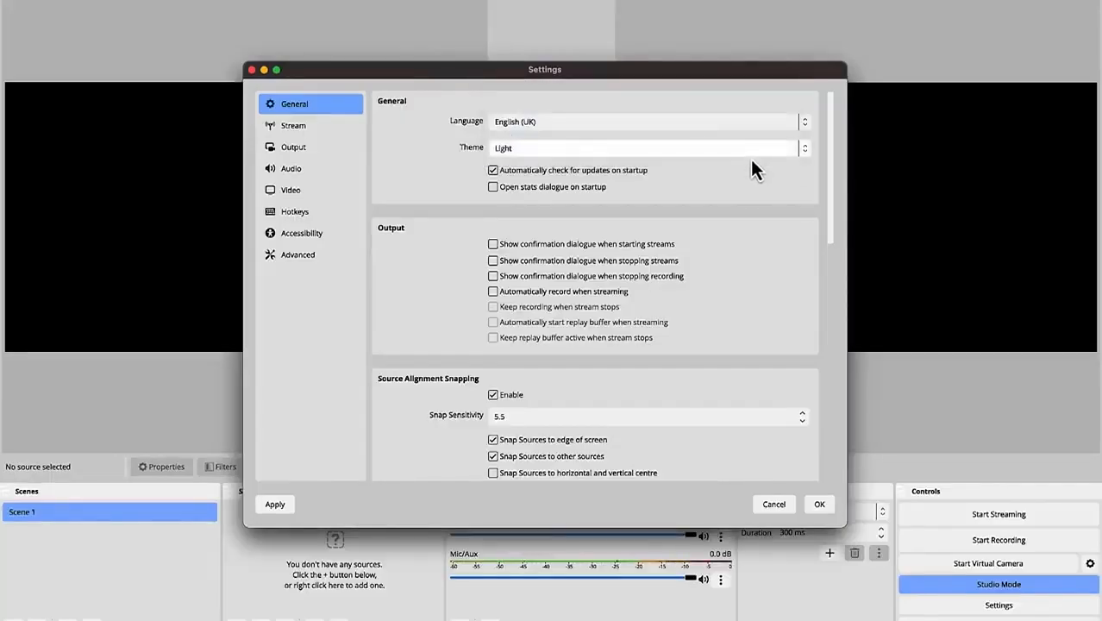
pyautogui.click(804, 148)
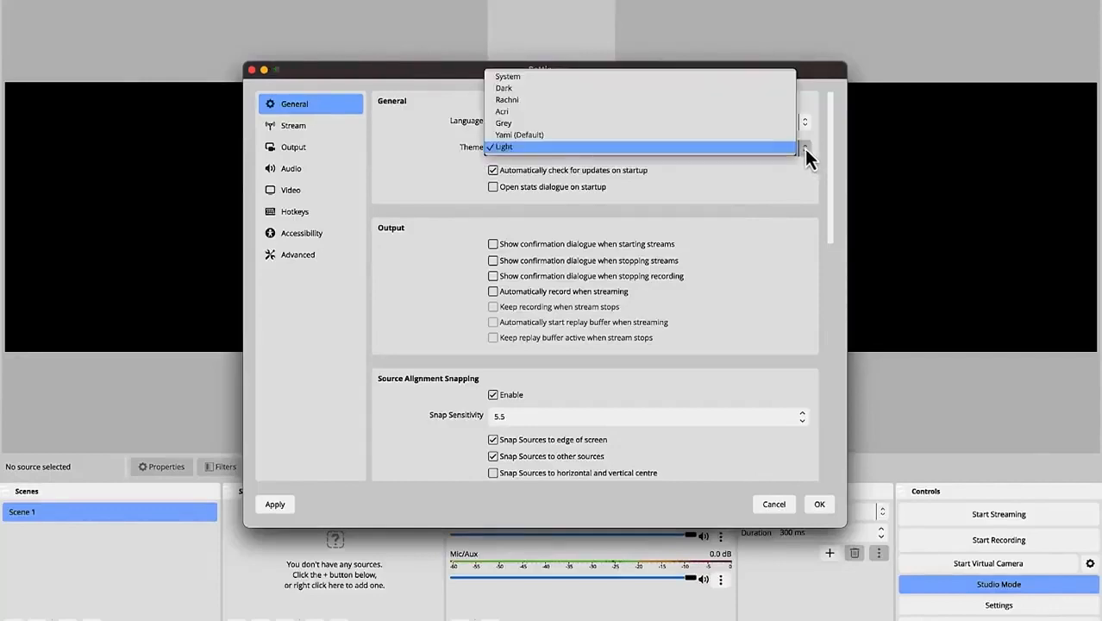
pyautogui.click(744, 137)
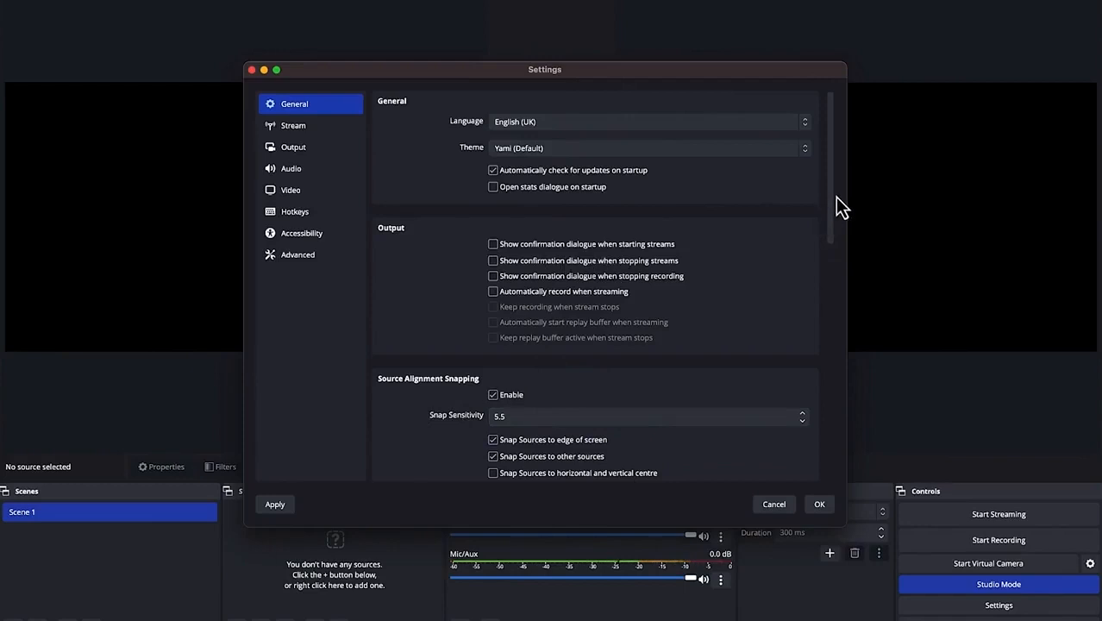
# Examine the remaining general settings, from source snapping and projectors to preview, Studio Mode and multiview options.
pyautogui.moveTo(832, 194); pyautogui.dragTo(825, 319)
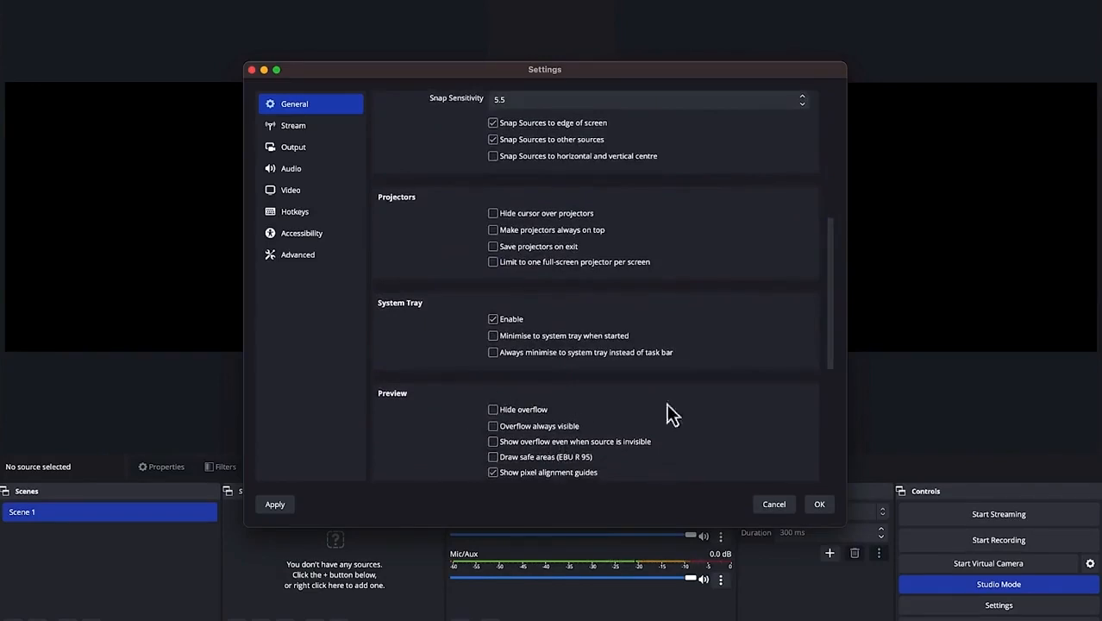
pyautogui.moveTo(831, 243); pyautogui.dragTo(840, 353)
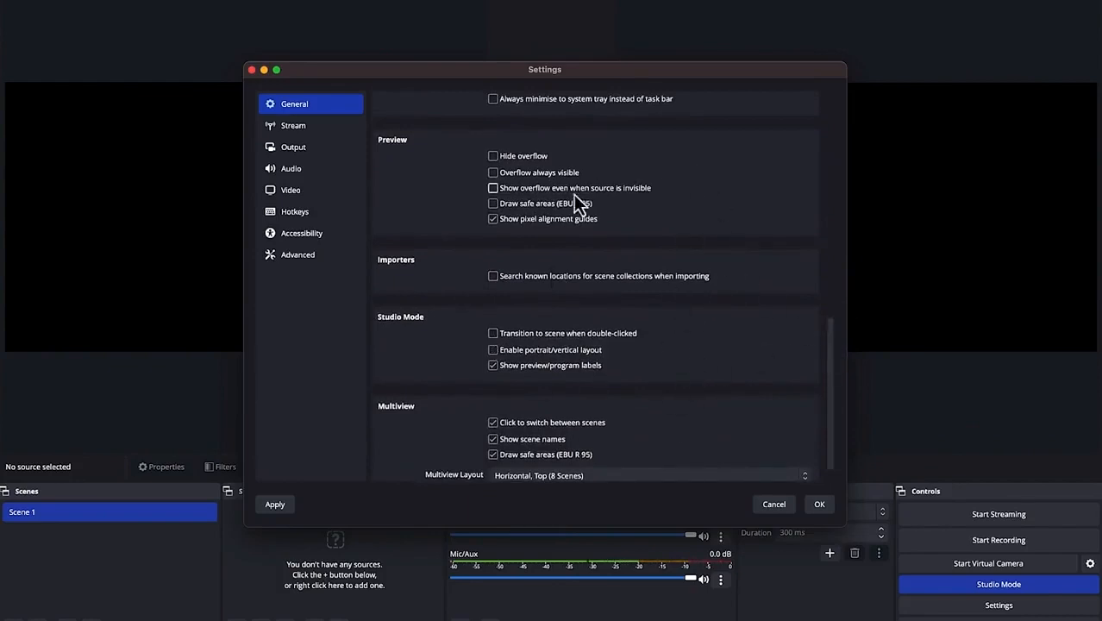
pyautogui.moveTo(829, 349); pyautogui.dragTo(826, 121)
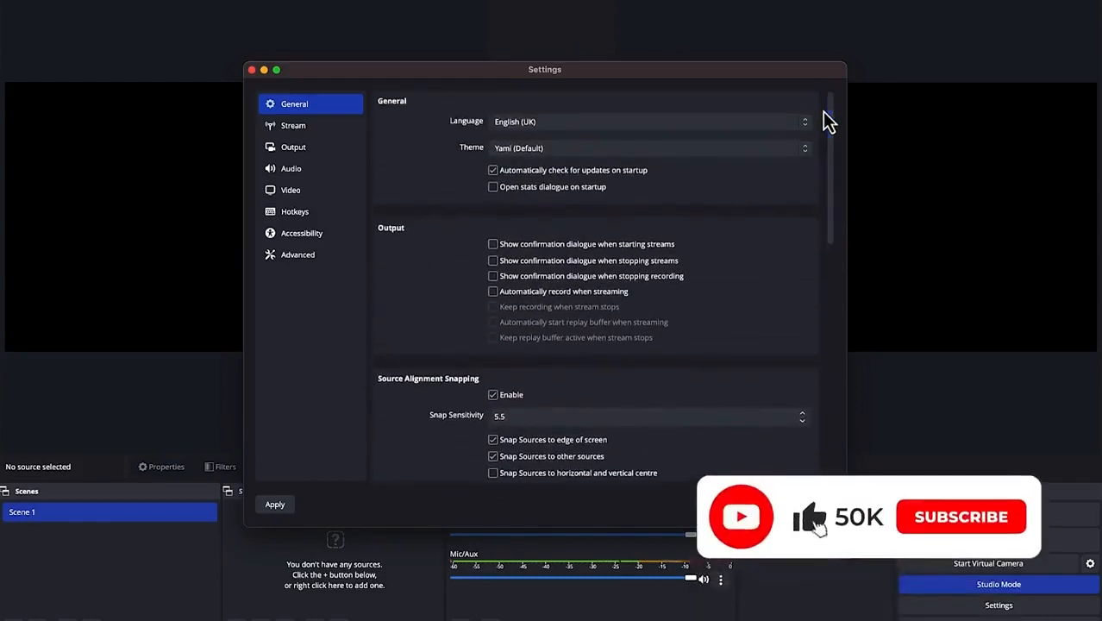
# Open the stream settings and choose YouTube - RTMPS as the streaming service.
pyautogui.click(285, 129)
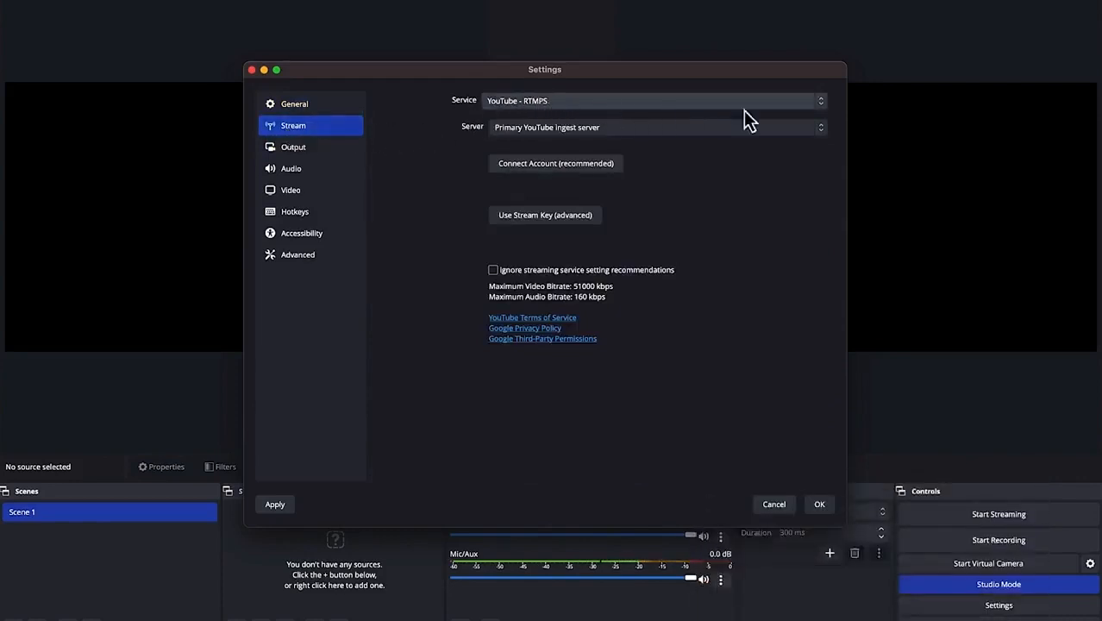
pyautogui.click(824, 101)
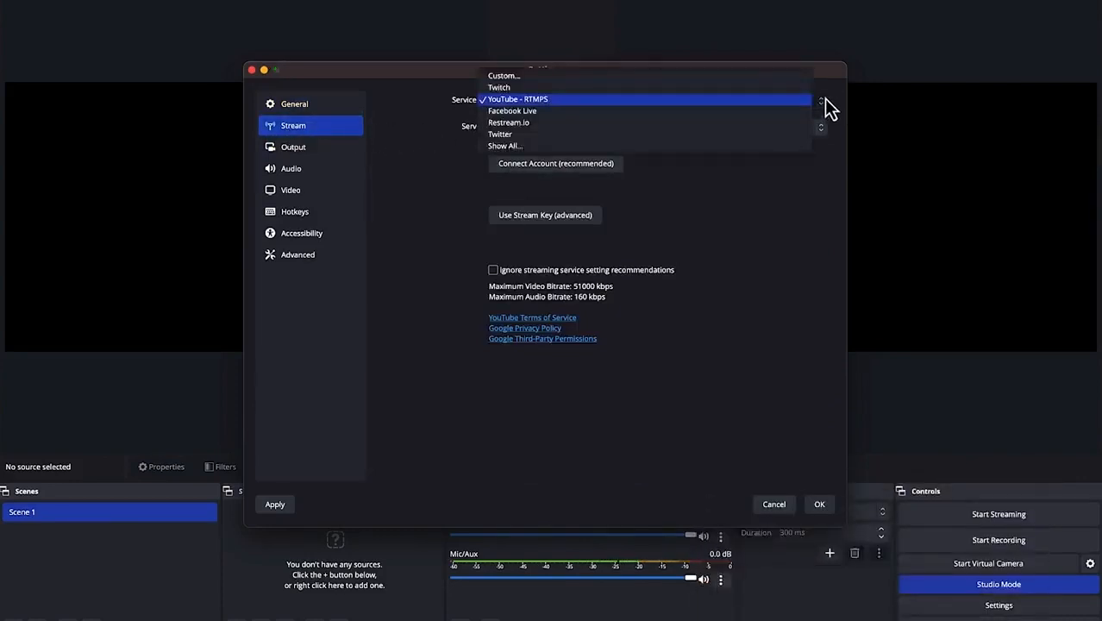
pyautogui.click(685, 100)
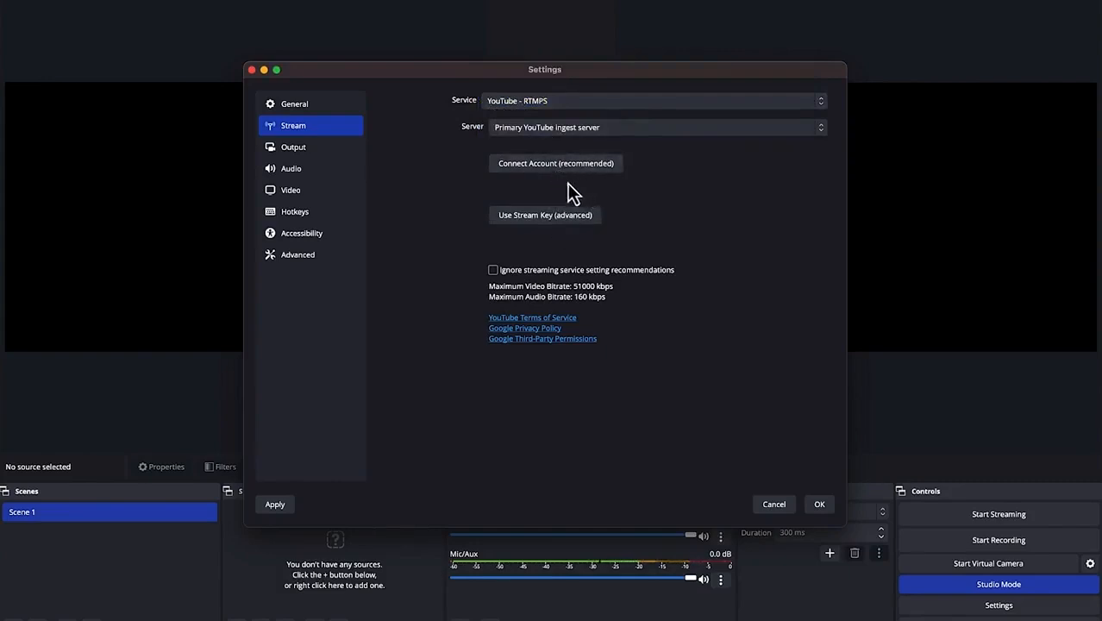
# Switch to YouTube Studio's live streaming page for the stream key, enter it in OBS's stream key field and reveal it.
pyautogui.click(537, 222)
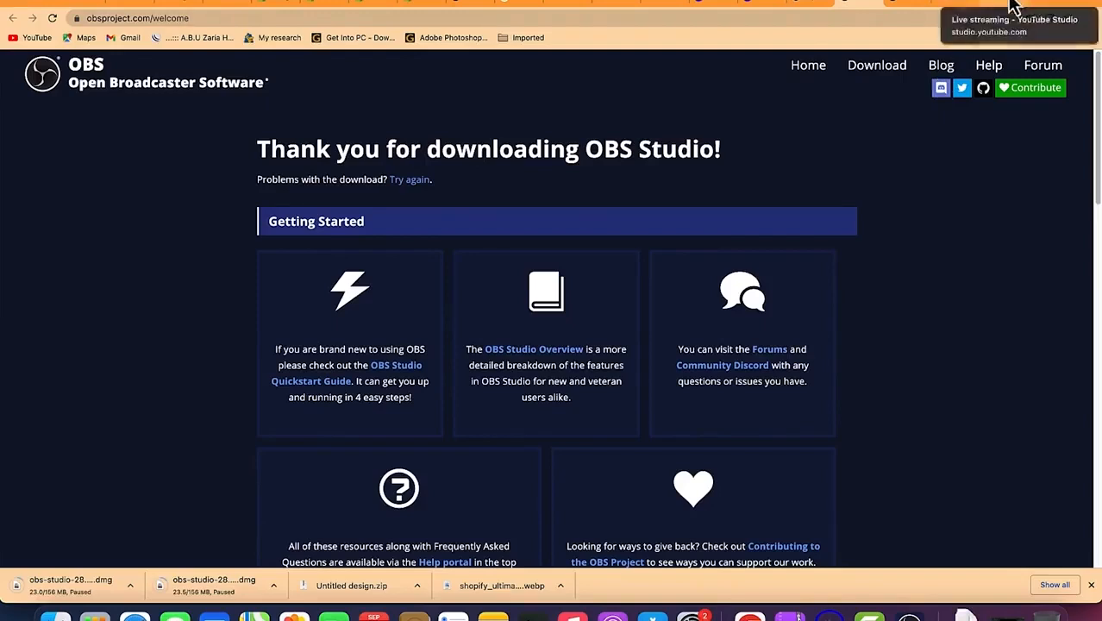
pyautogui.click(1000, 11)
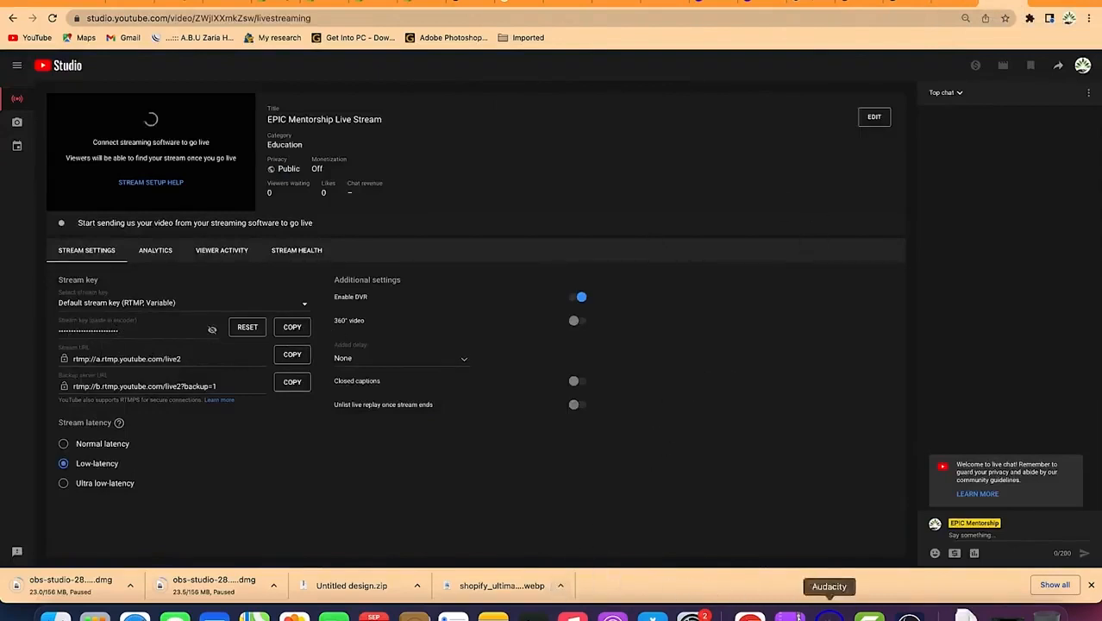
pyautogui.click(909, 616)
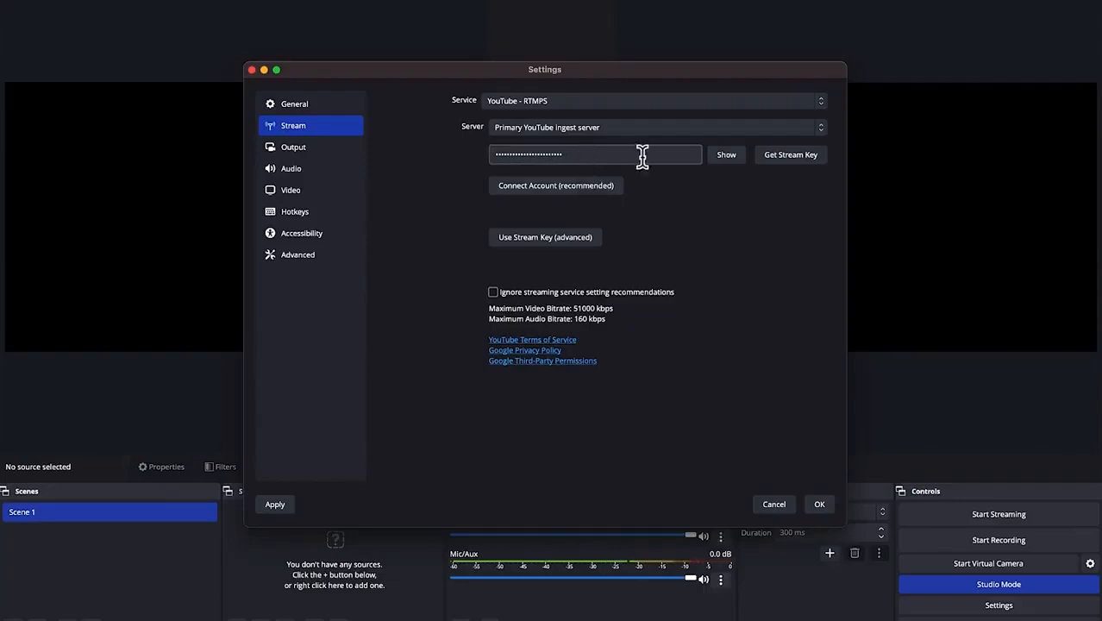
pyautogui.click(723, 156)
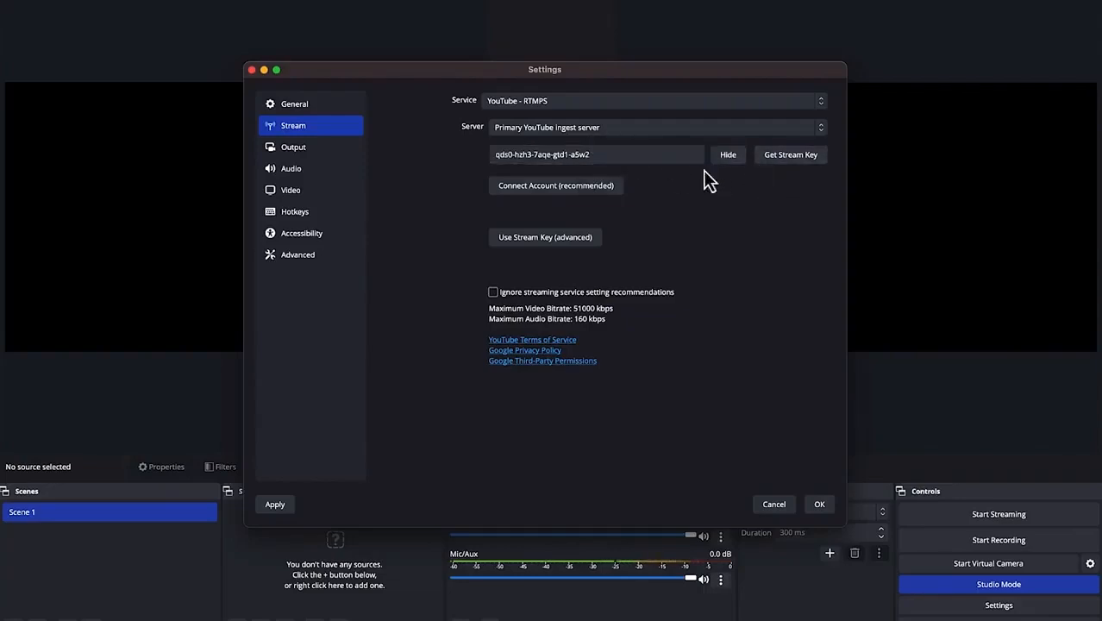
pyautogui.click(660, 158)
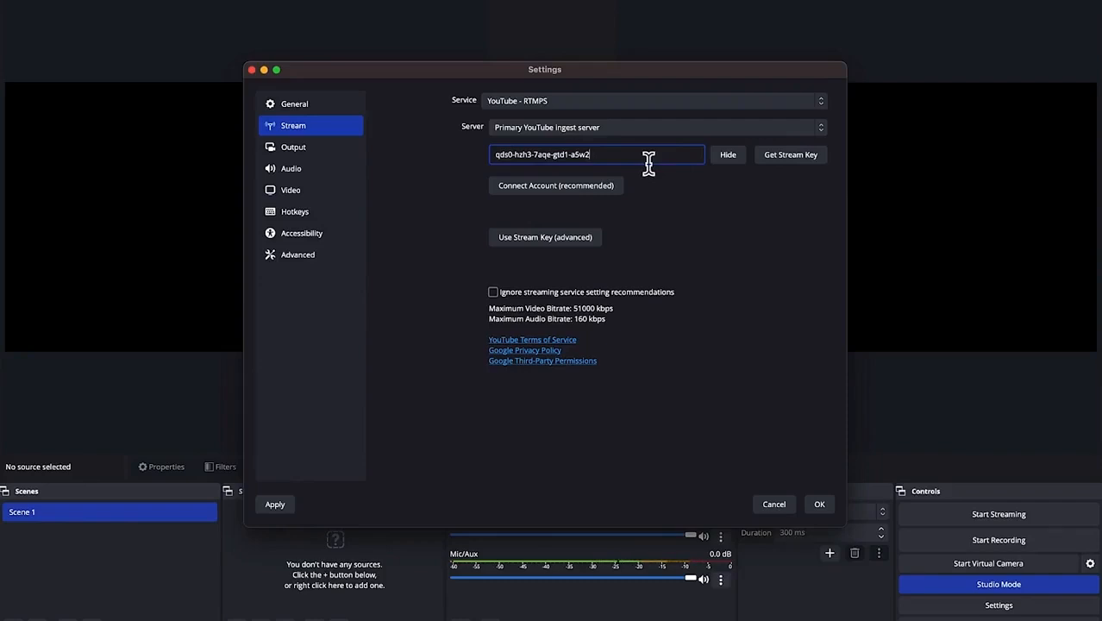
# Review the streaming and recording output settings and browse the folders for the recording path, allowing Desktop folder access and keeping the Movies folder.
pyautogui.click(317, 160)
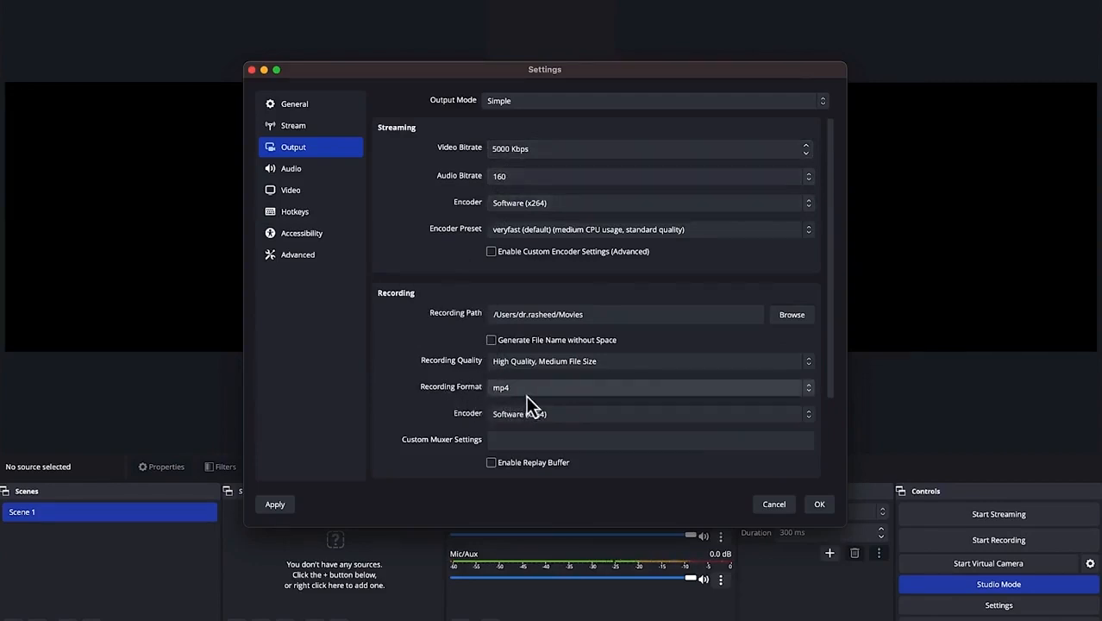
pyautogui.click(794, 319)
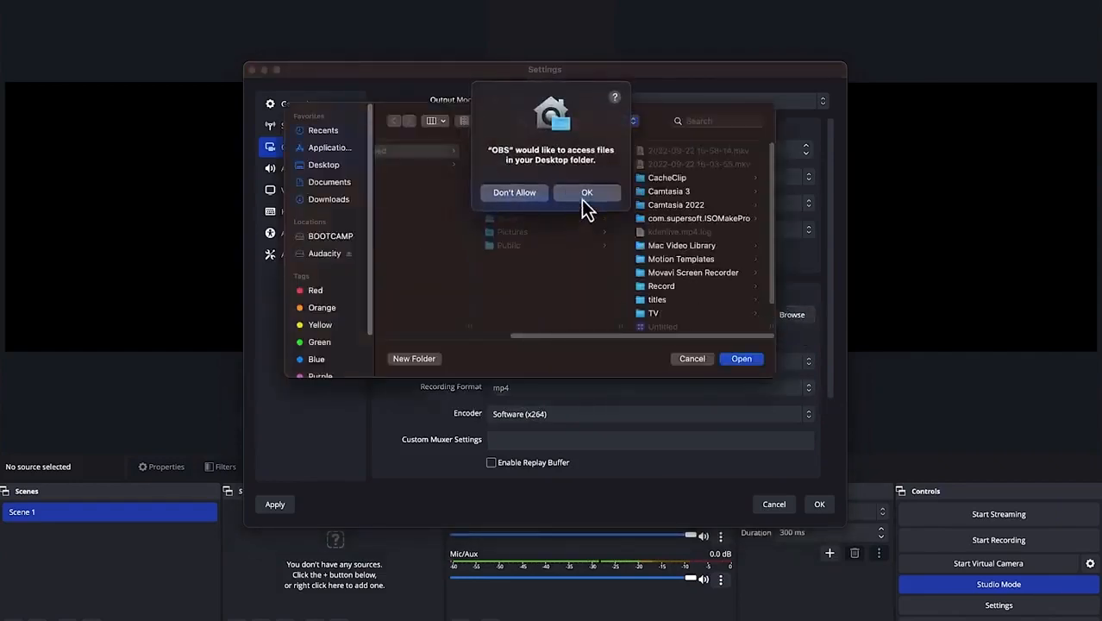
pyautogui.click(583, 196)
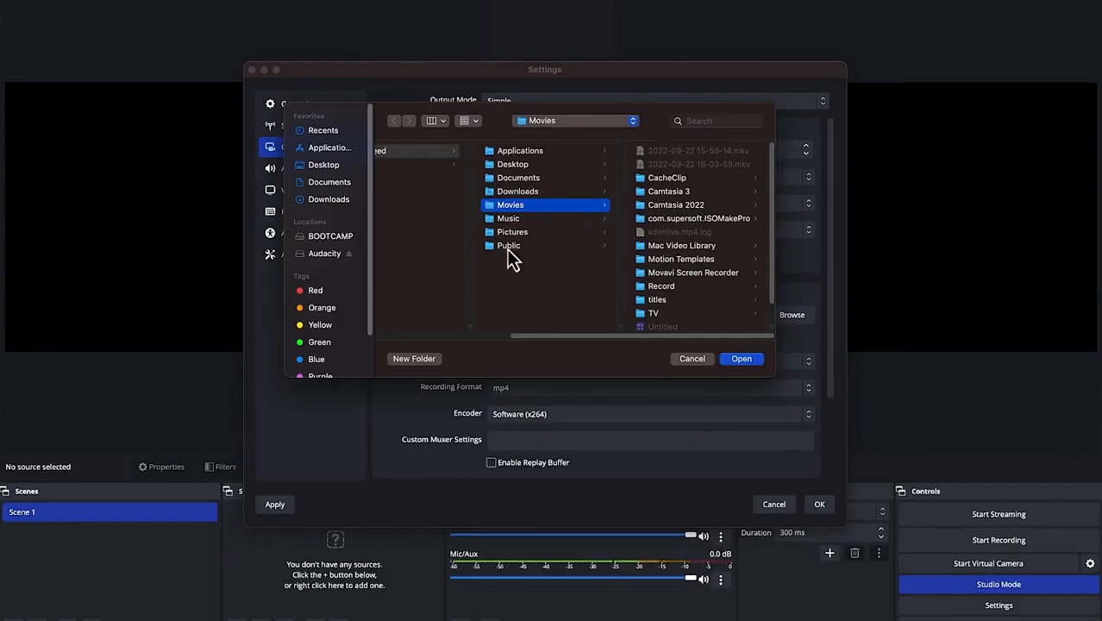
pyautogui.click(698, 365)
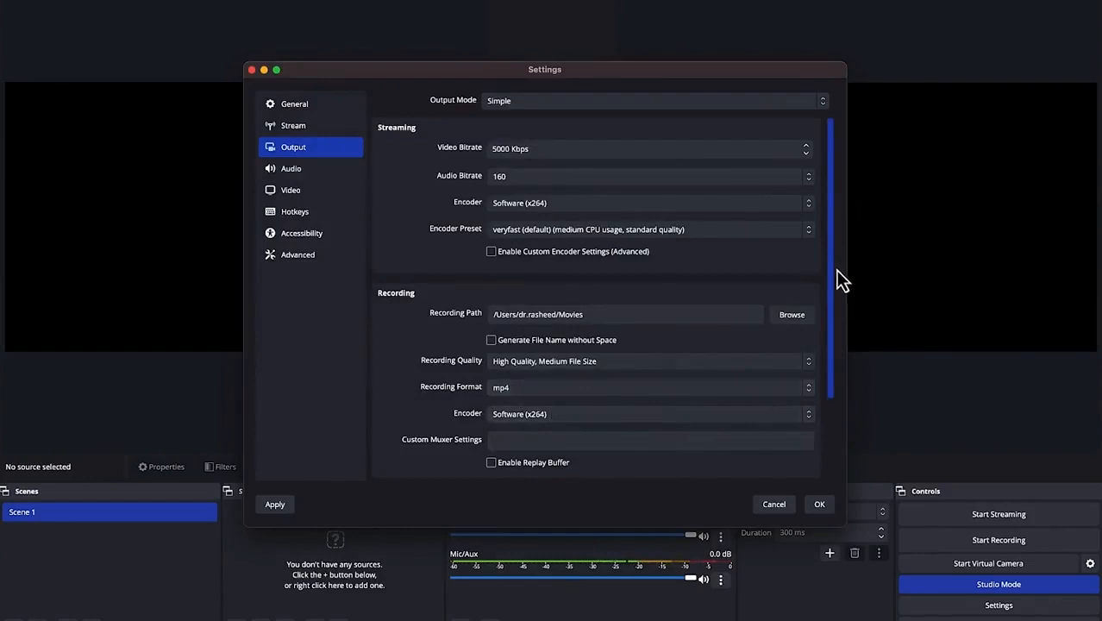
pyautogui.moveTo(836, 269); pyautogui.dragTo(825, 322)
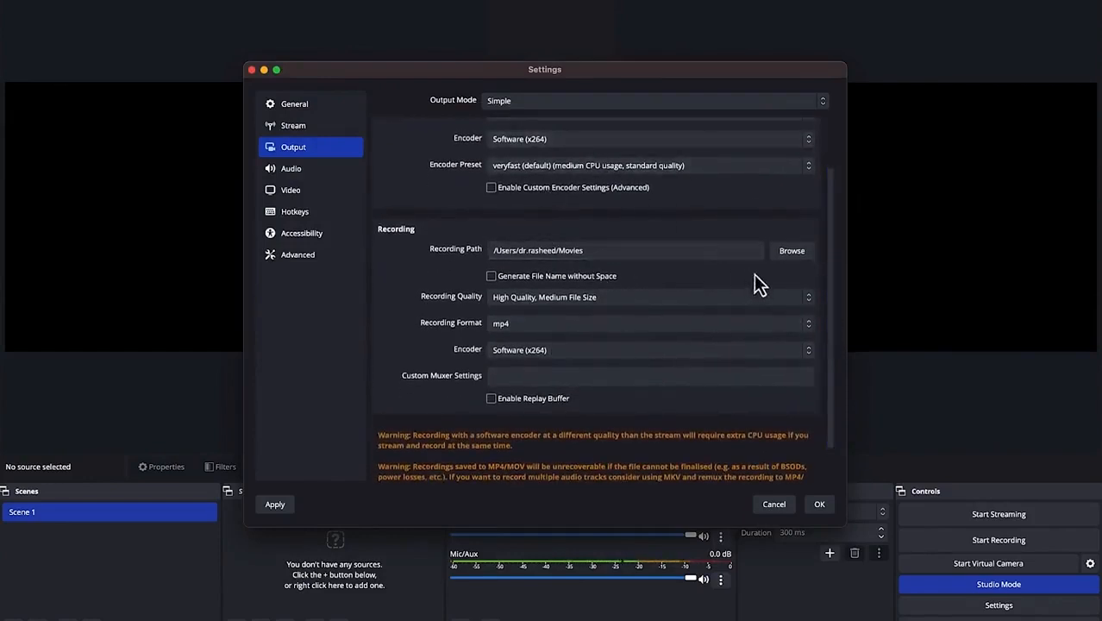
# Open the audio settings and set Mic/Auxiliary Audio to RODE NT-USB.
pyautogui.click(310, 169)
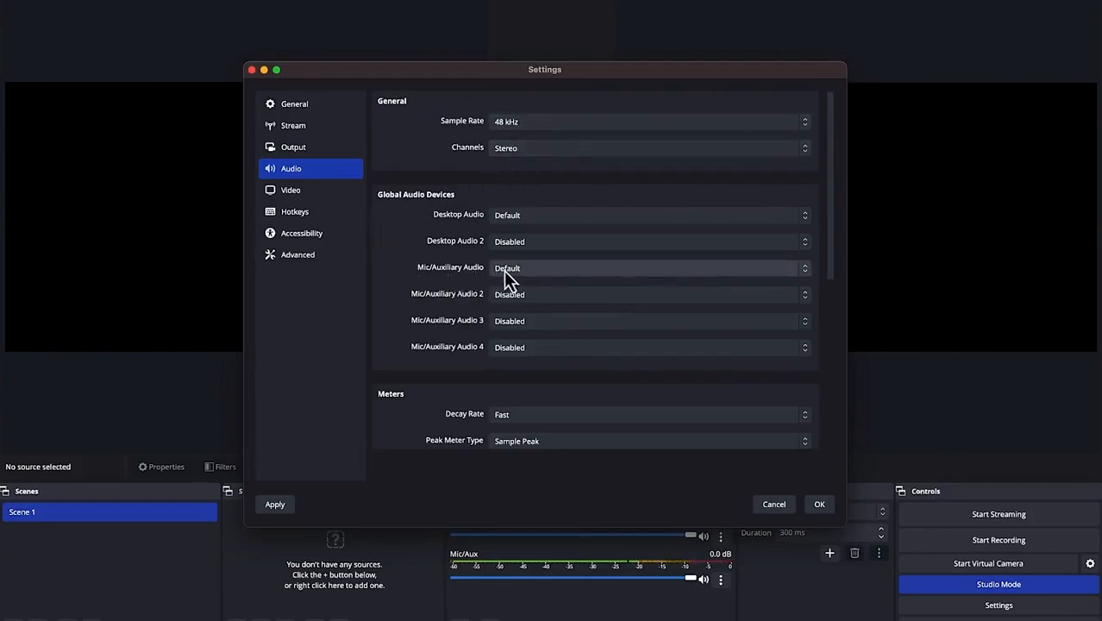
pyautogui.click(806, 270)
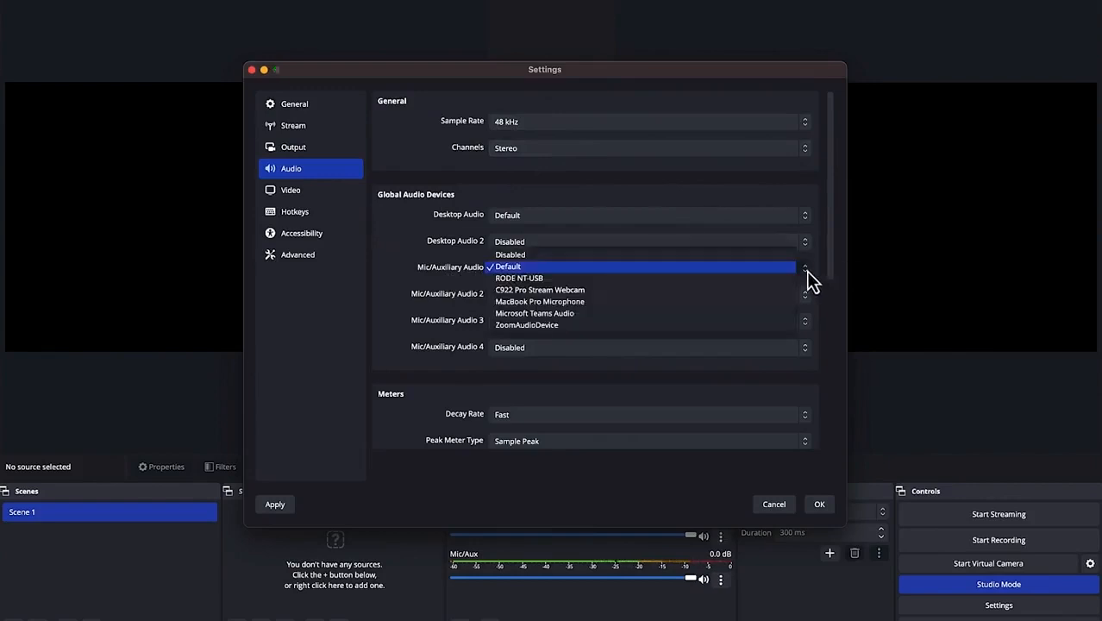
pyautogui.click(668, 288)
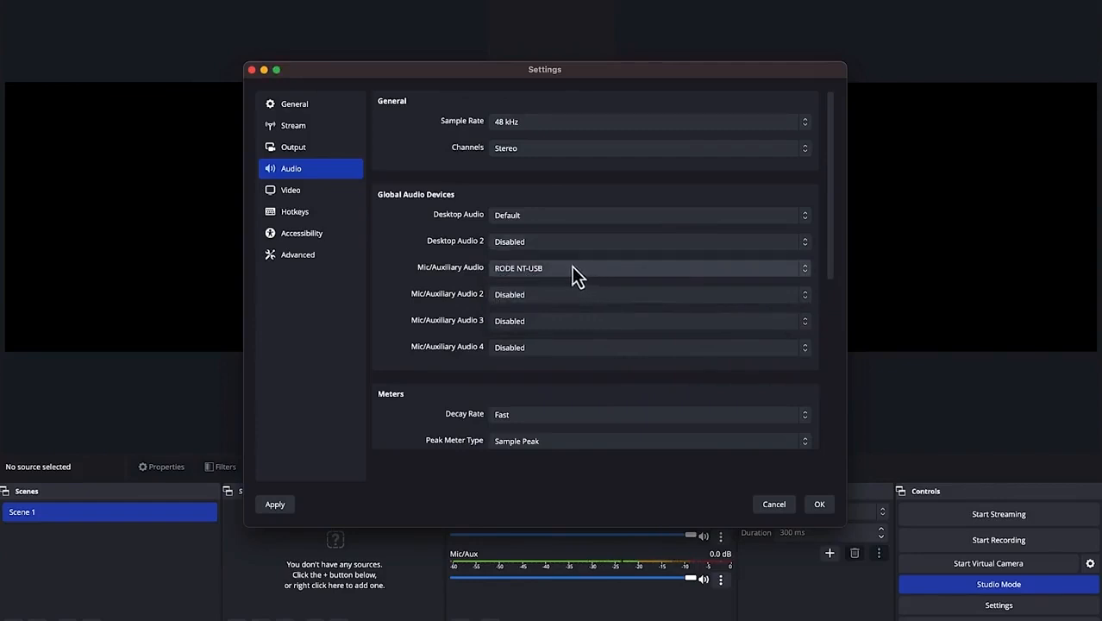
# Review the canvas resolution and common FPS options in the video settings, keeping 1920x1080 and 30.
pyautogui.click(300, 193)
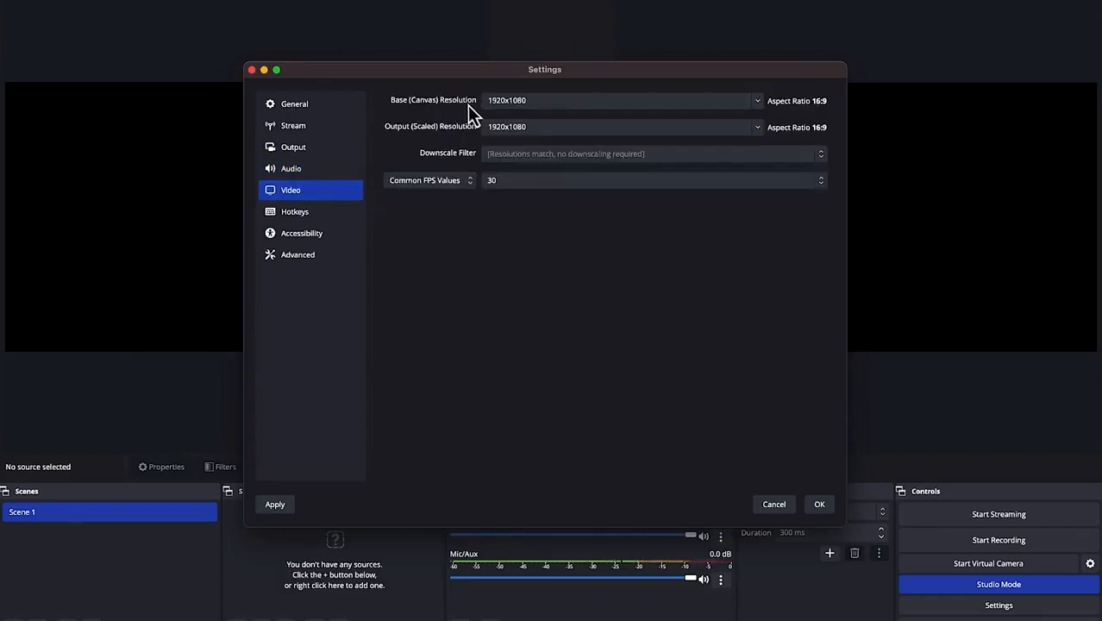
pyautogui.click(755, 101)
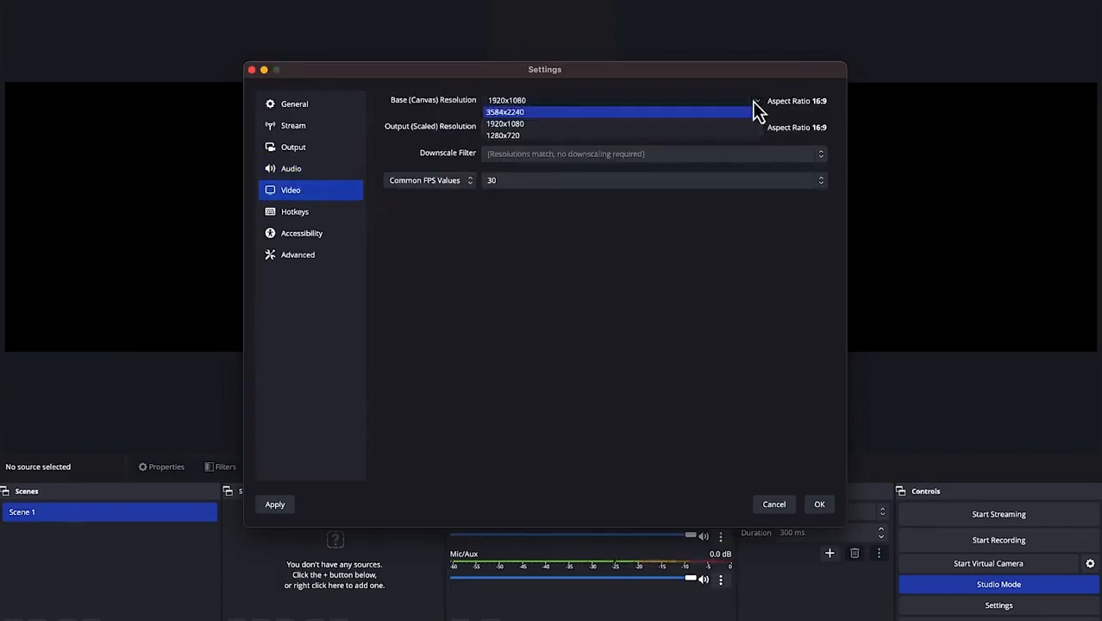
pyautogui.click(565, 101)
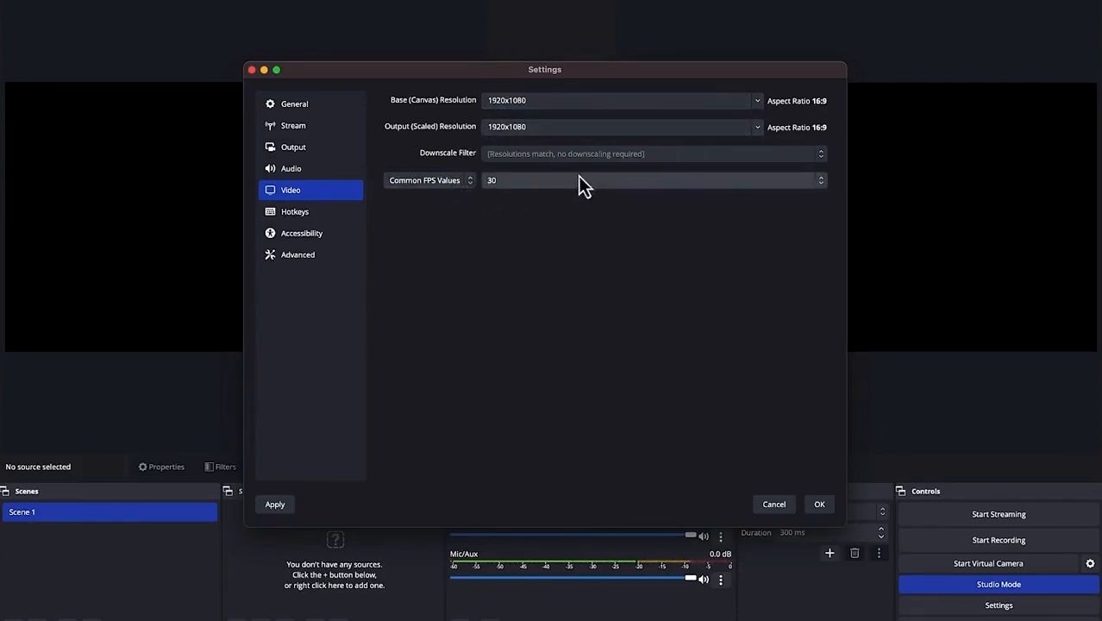
pyautogui.click(822, 183)
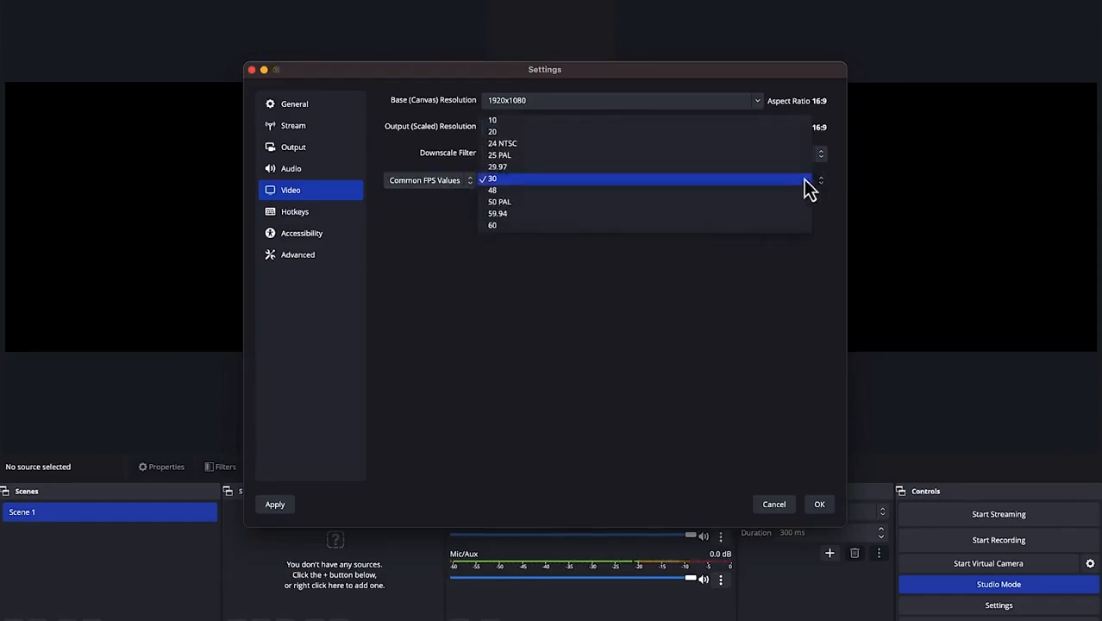
pyautogui.click(766, 254)
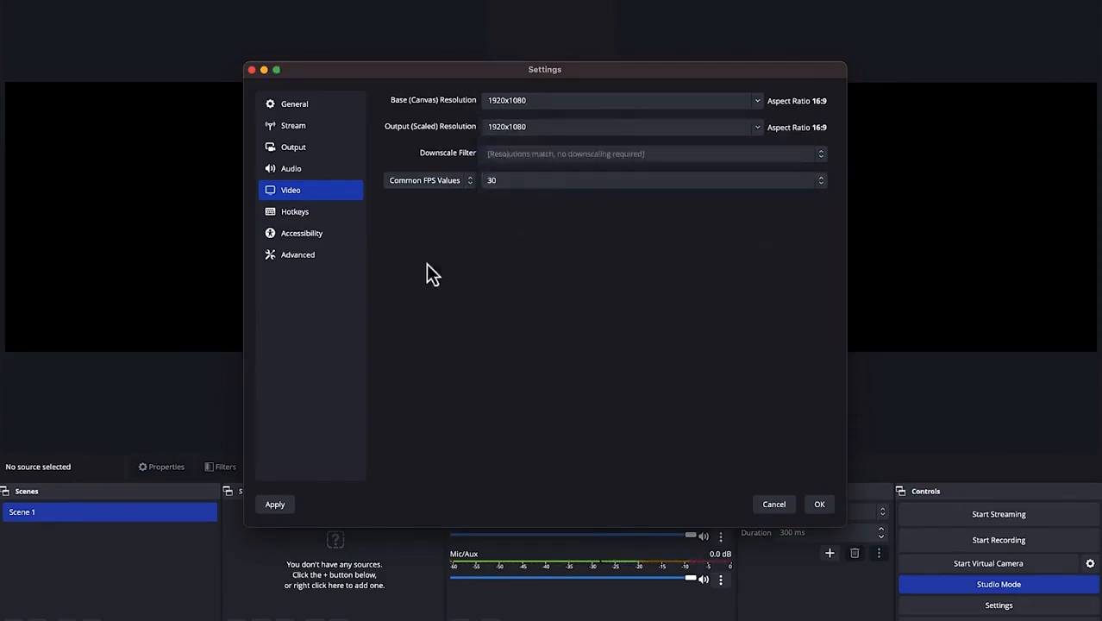
# Examine the hotkey, accessibility and advanced settings, from video and recording through network, sources and hotkey behaviour.
pyautogui.click(304, 214)
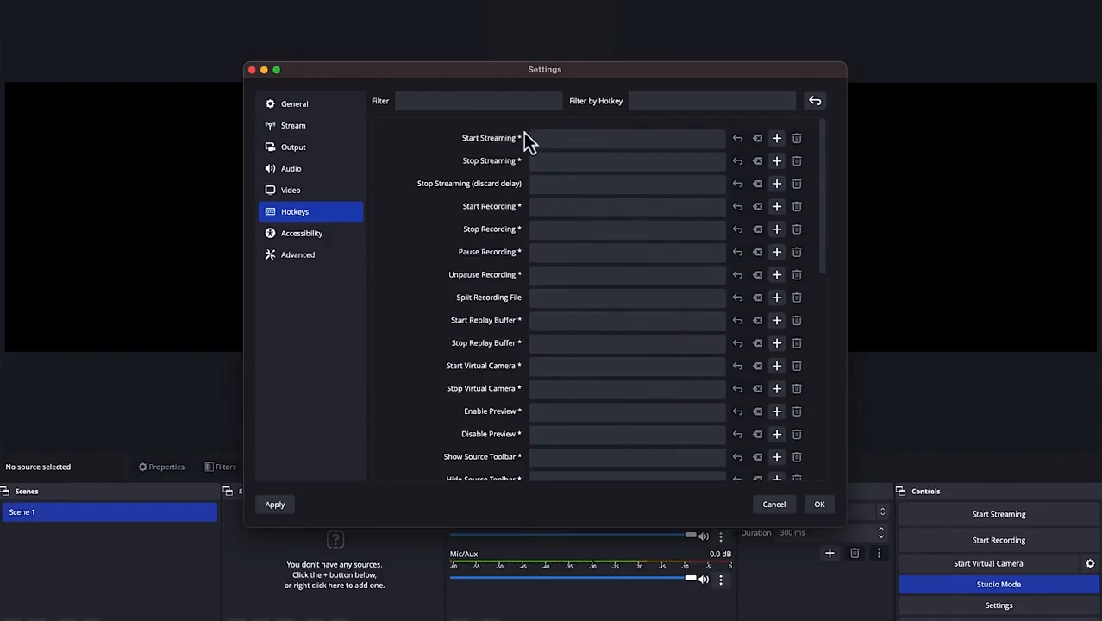
pyautogui.click(321, 240)
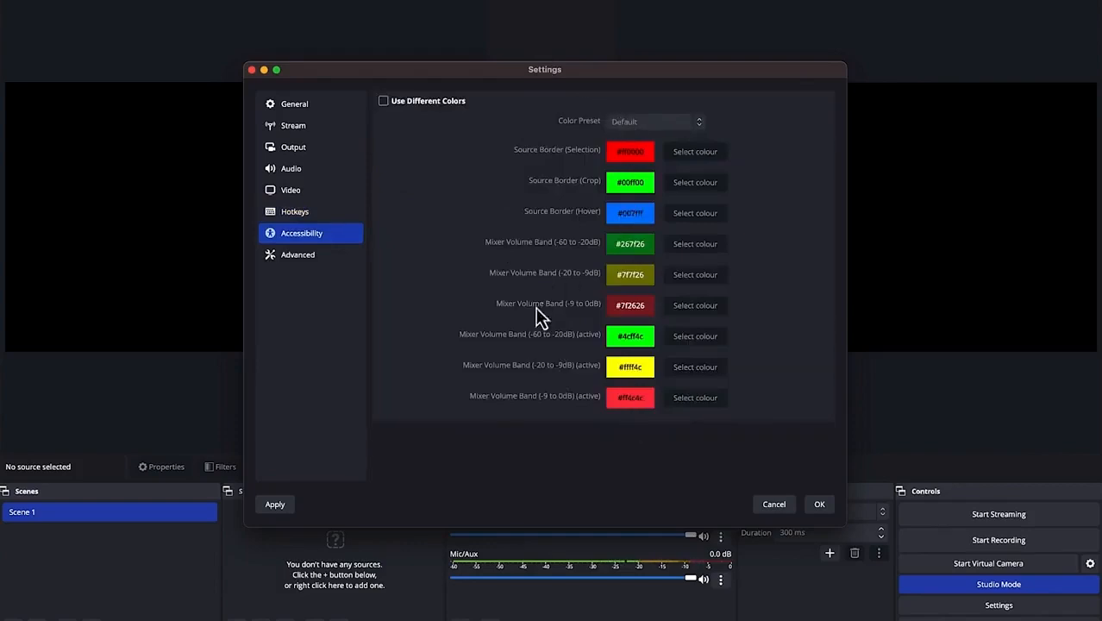
pyautogui.click(309, 258)
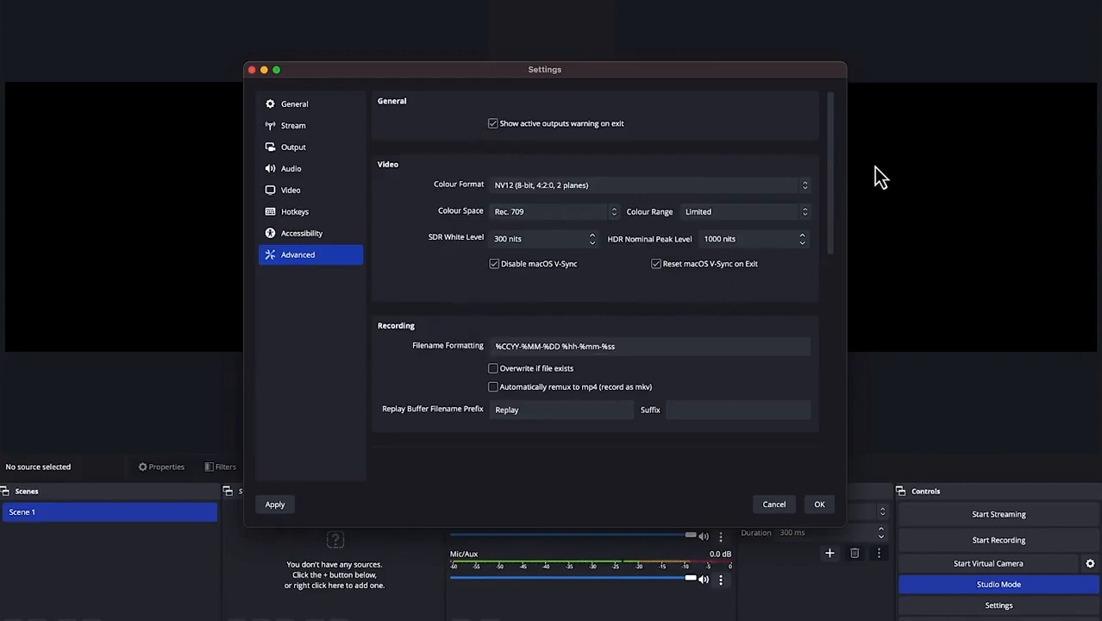
pyautogui.scroll(-1, 830, 157)
pyautogui.moveTo(830, 157); pyautogui.dragTo(805, 265)
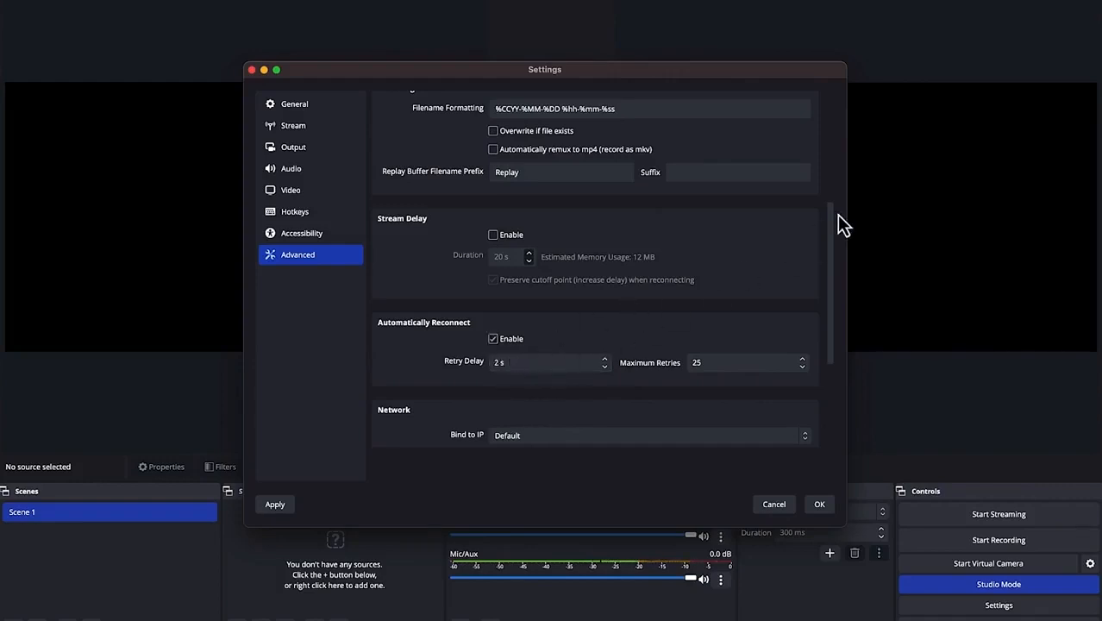
pyautogui.moveTo(831, 225); pyautogui.dragTo(841, 345)
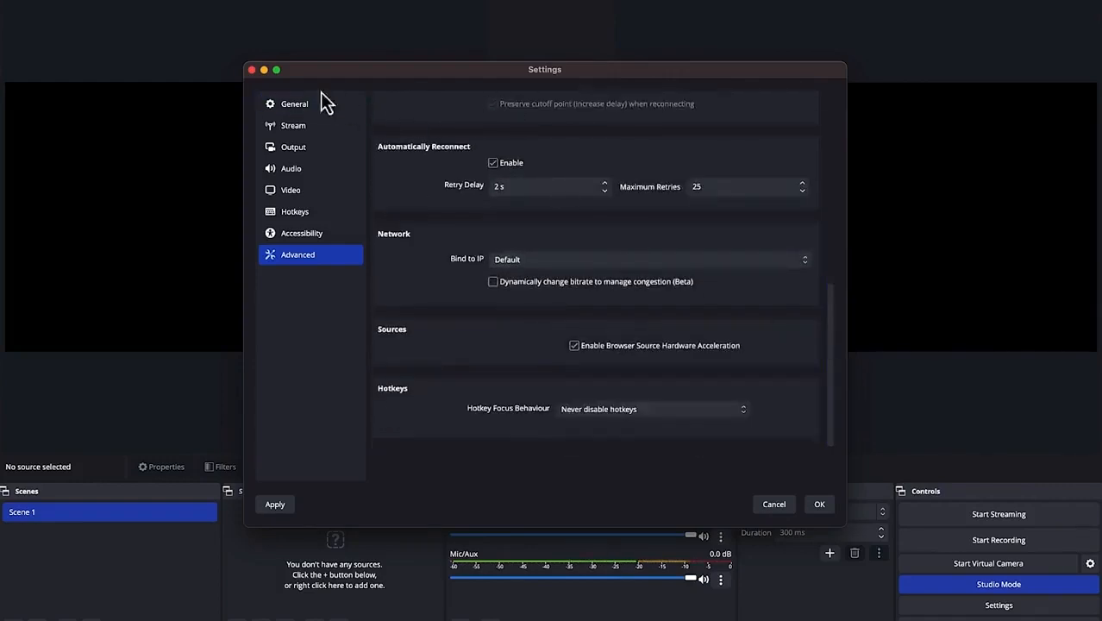
# Apply the changed settings and close the settings window.
pyautogui.click(251, 69)
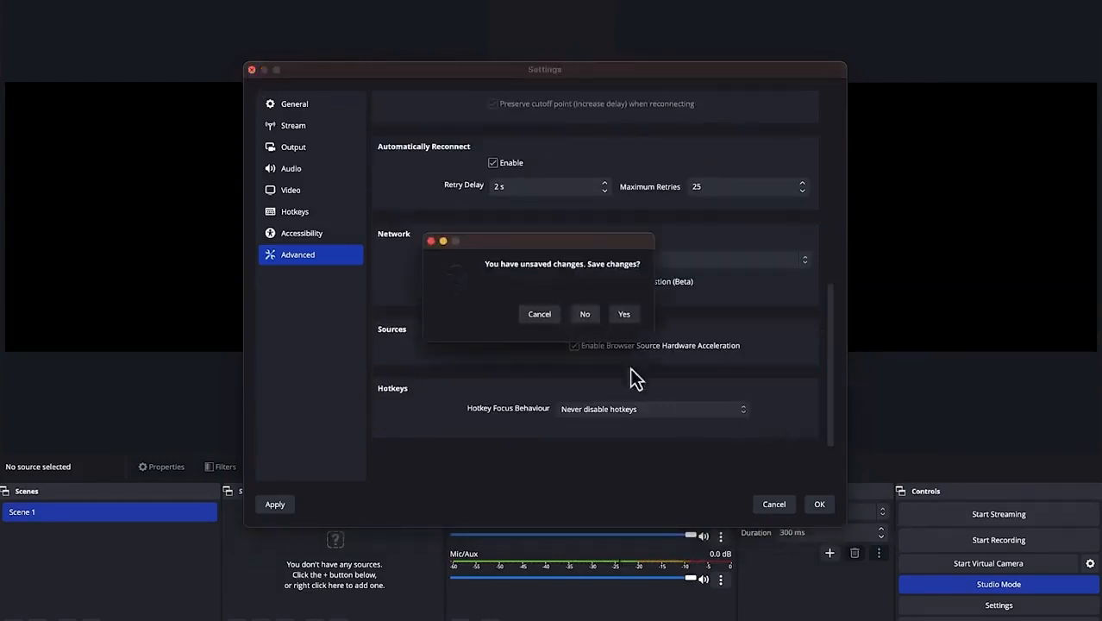
pyautogui.click(537, 316)
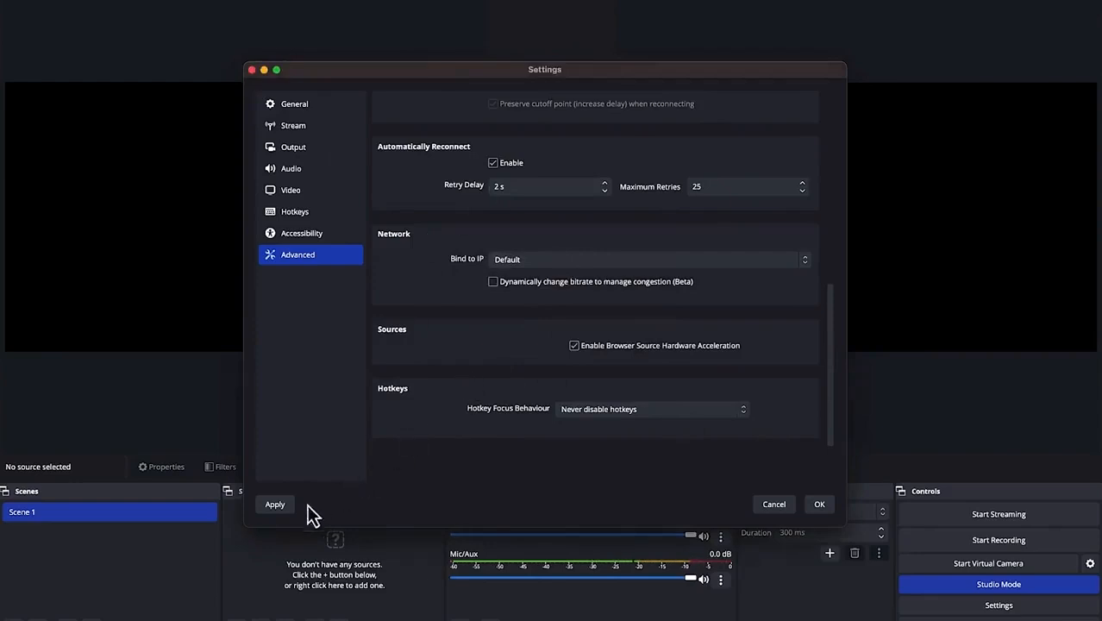
pyautogui.click(275, 505)
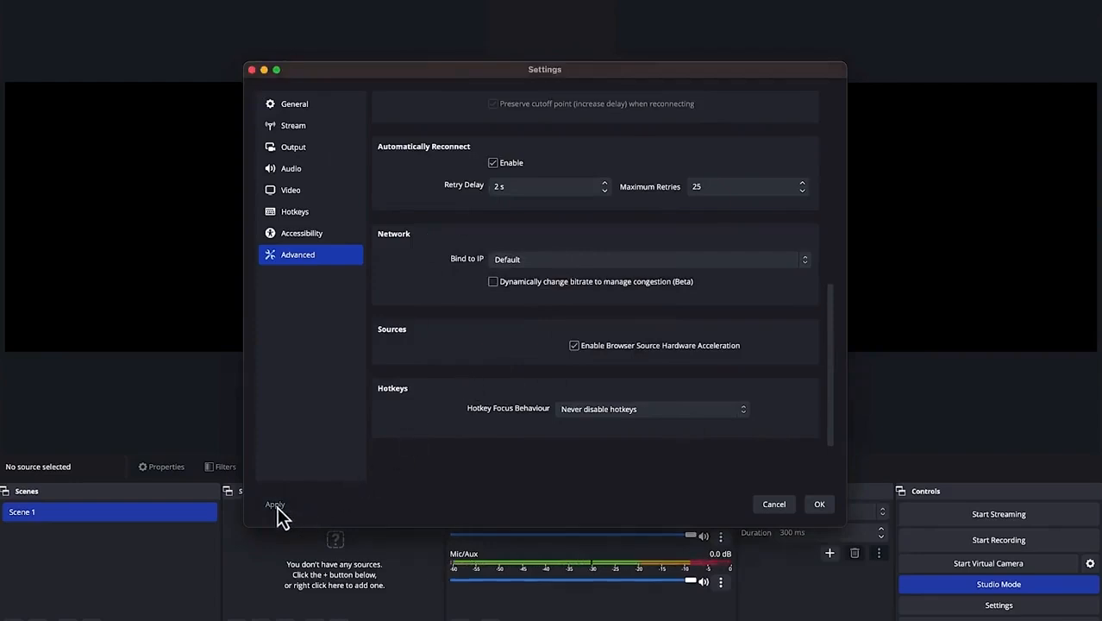
pyautogui.click(817, 506)
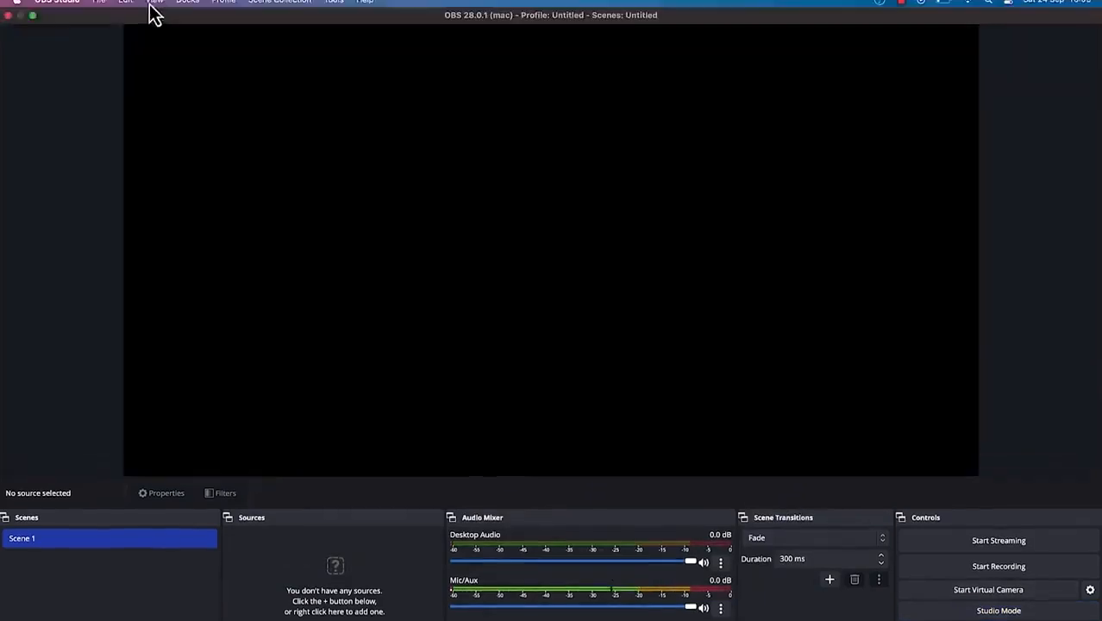
# Reopen the settings through the application's preferences and close them without changing anything.
pyautogui.click(61, 9)
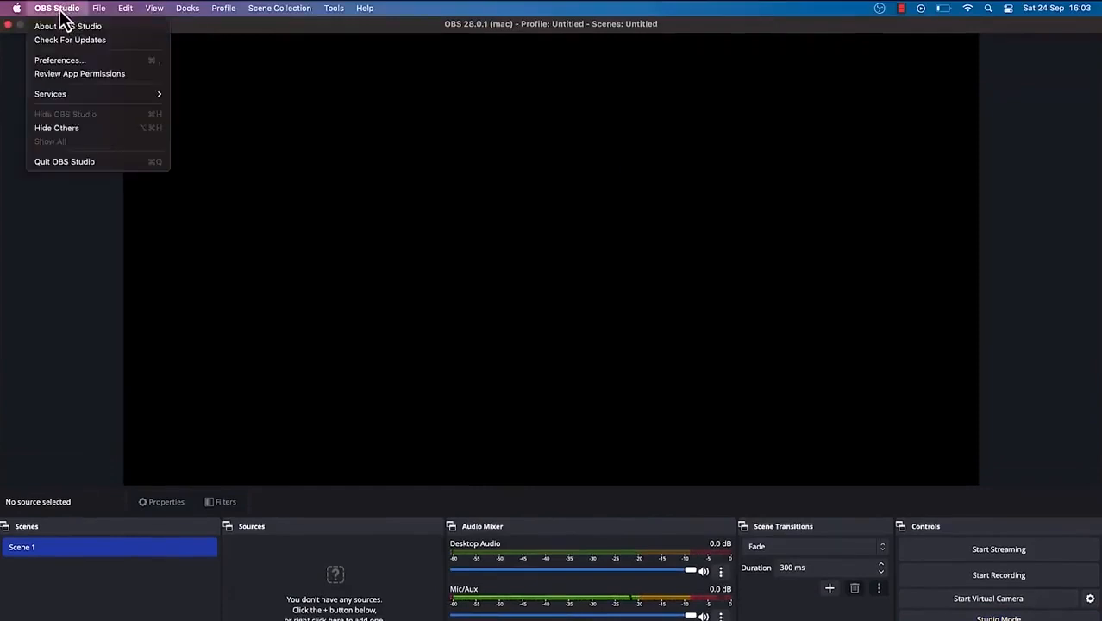
pyautogui.click(62, 62)
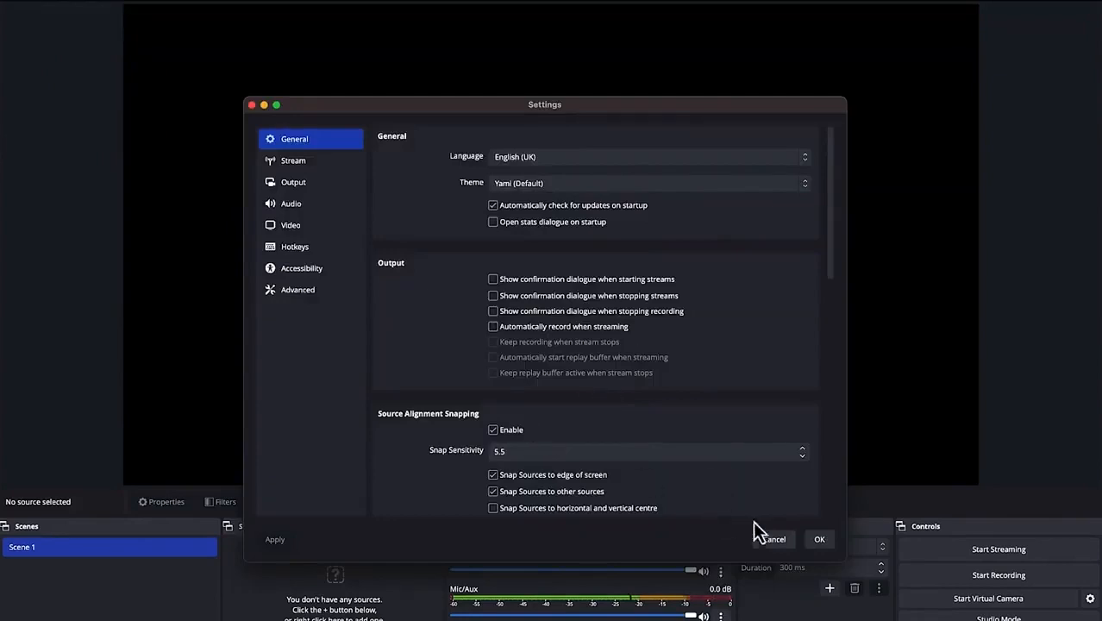
pyautogui.click(820, 539)
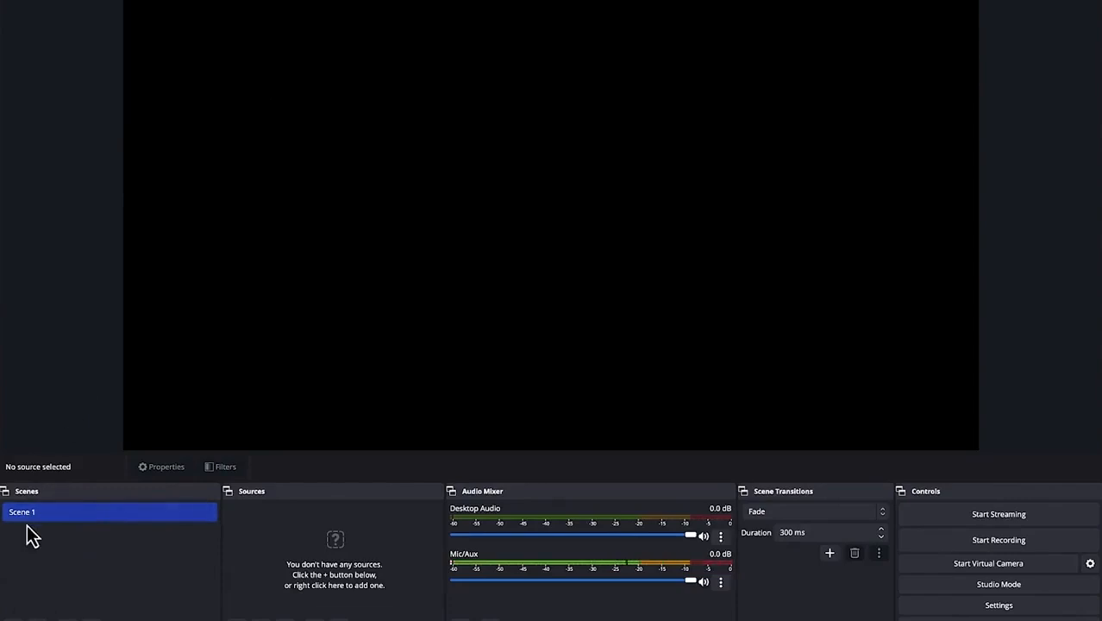
# Dismiss the new scene prompt and rename Scene 1 as "Main camera".
pyautogui.click(12, 619)
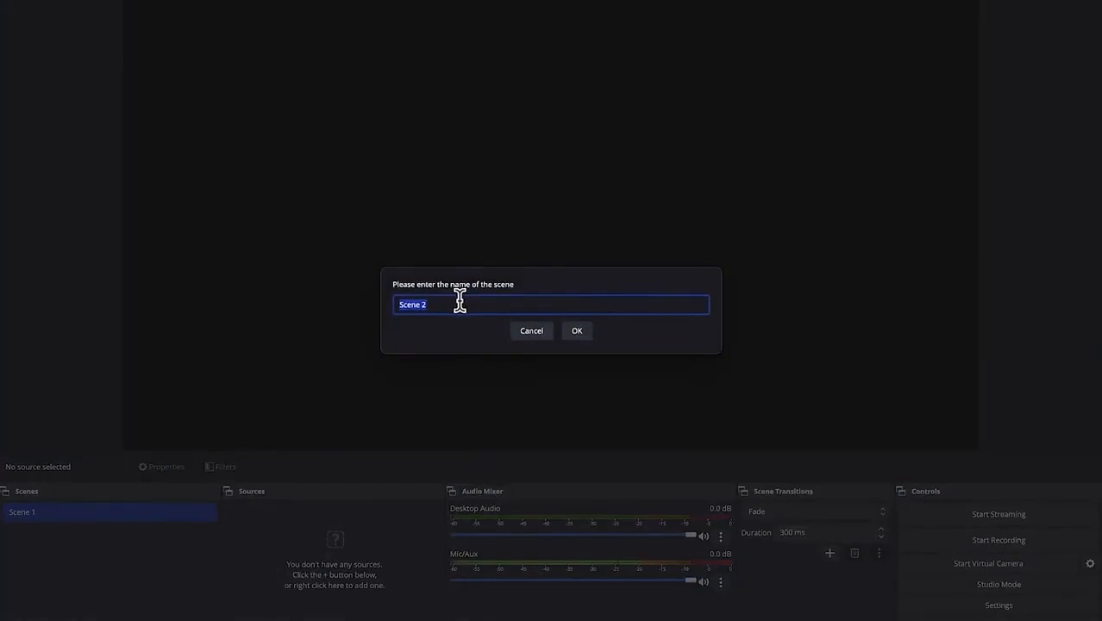
pyautogui.click(542, 332)
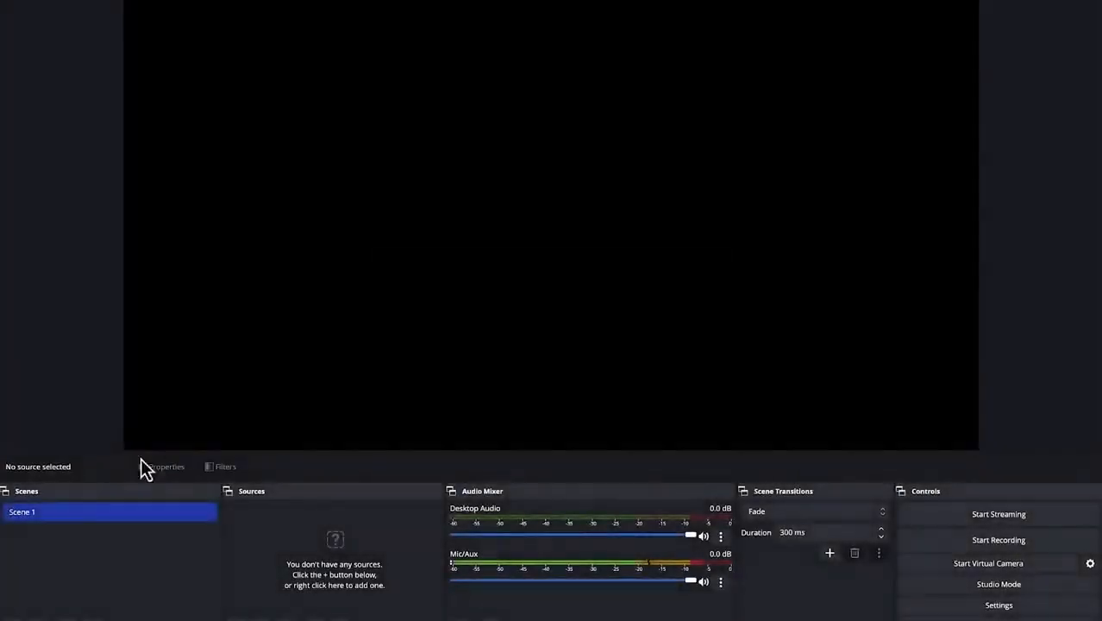
pyautogui.rightClick(33, 514)
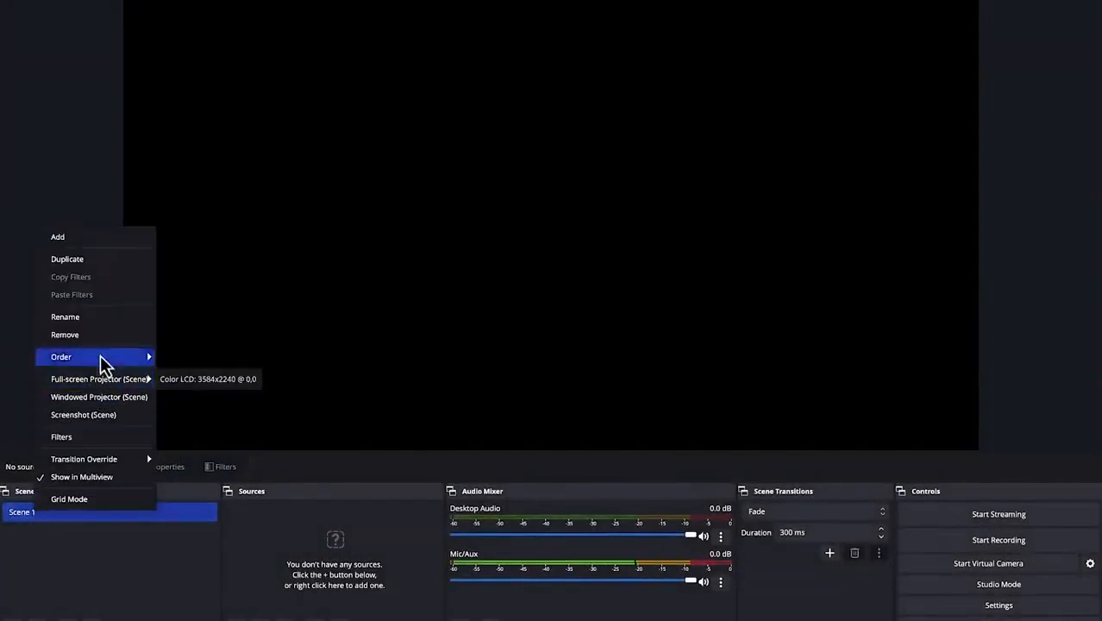
pyautogui.click(110, 318)
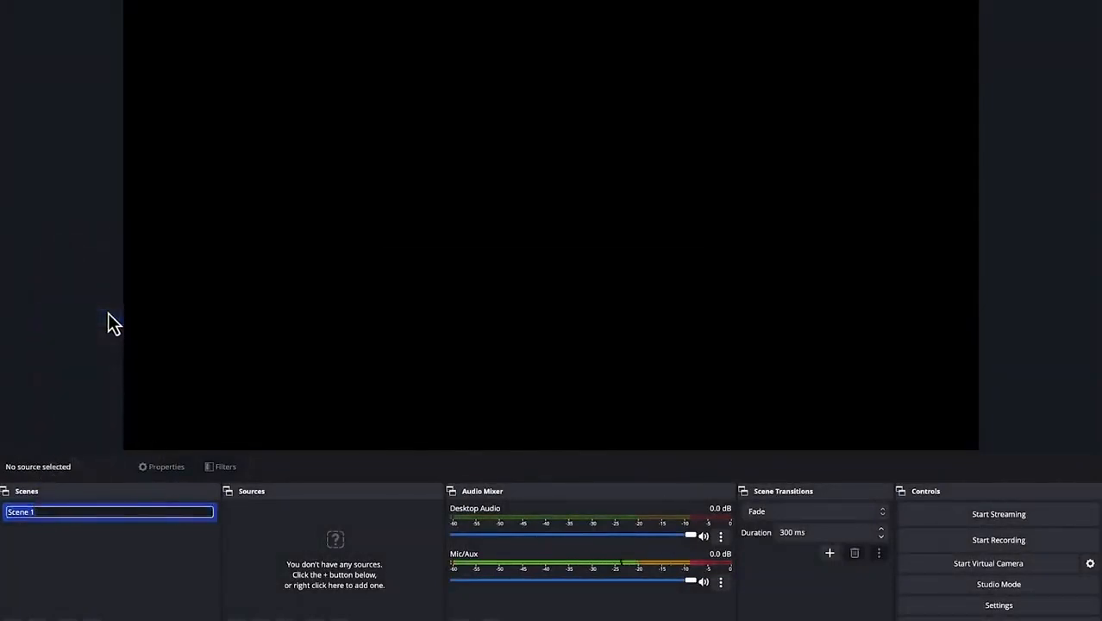
pyautogui.write('Main camea')
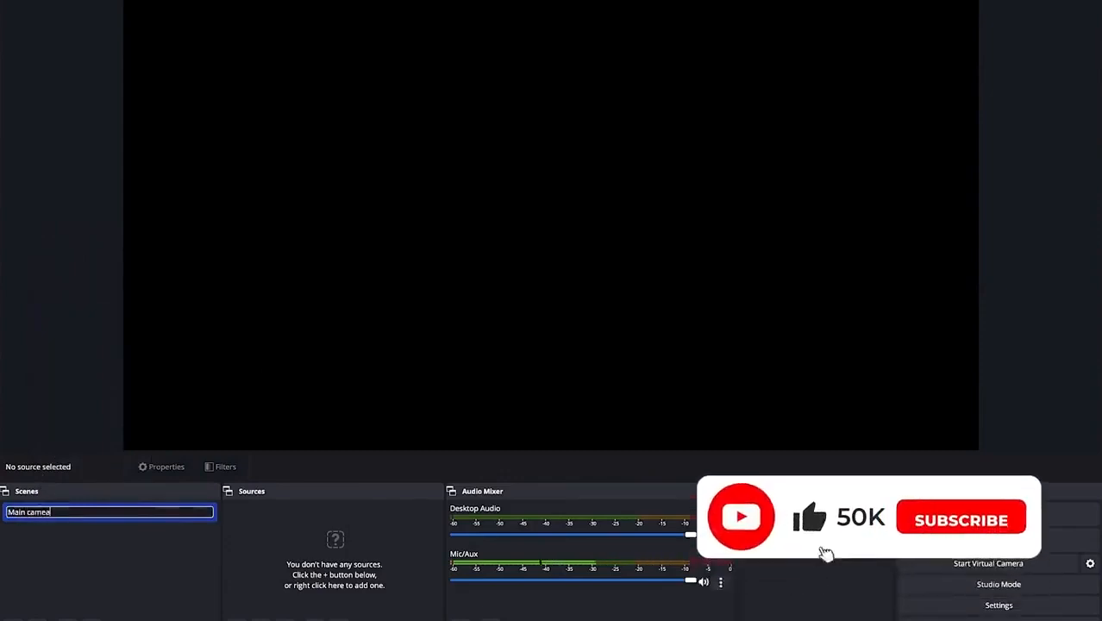
pyautogui.press('BackSpace')
pyautogui.write('ra')
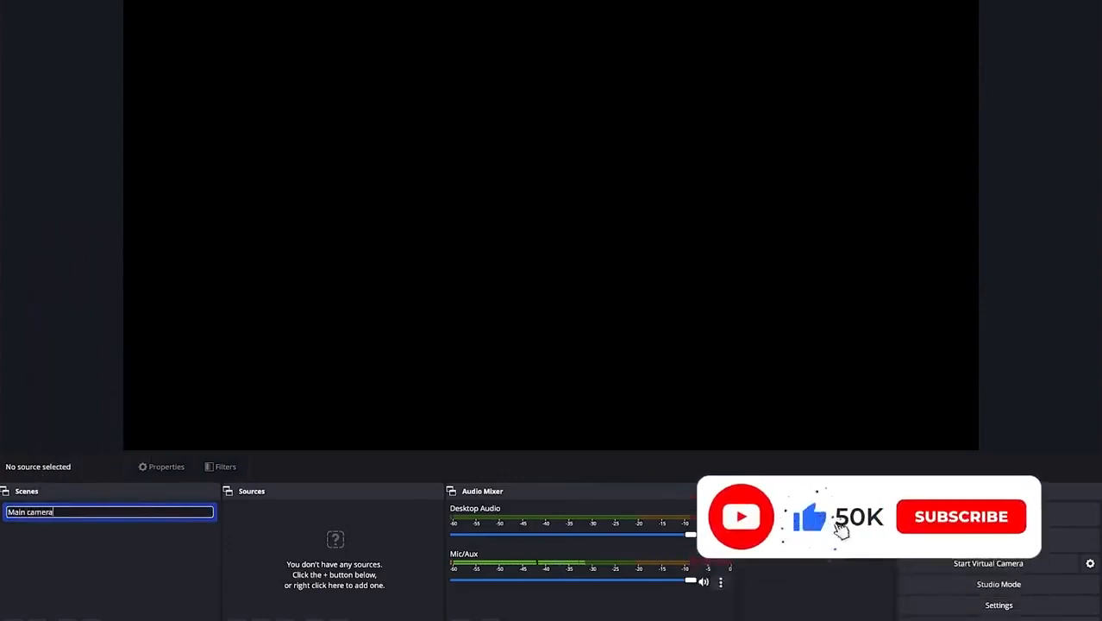
pyautogui.press('Return')
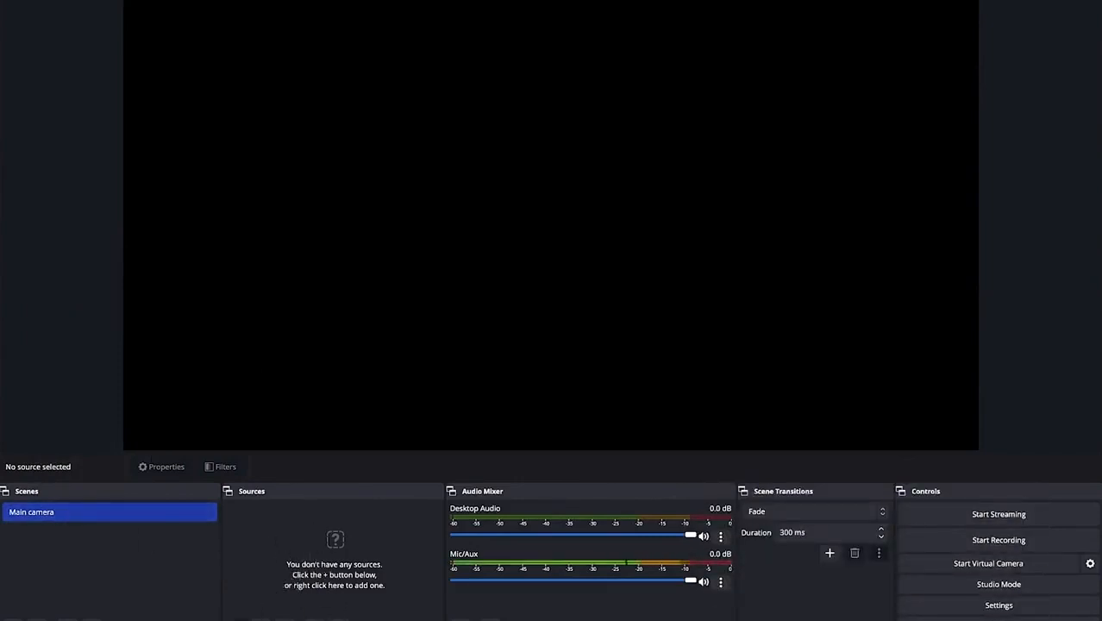
# Add a visible Video Capture Device source named "Main computer camera" using the FaceTime HD Camera (Built-in).
pyautogui.click(236, 618)
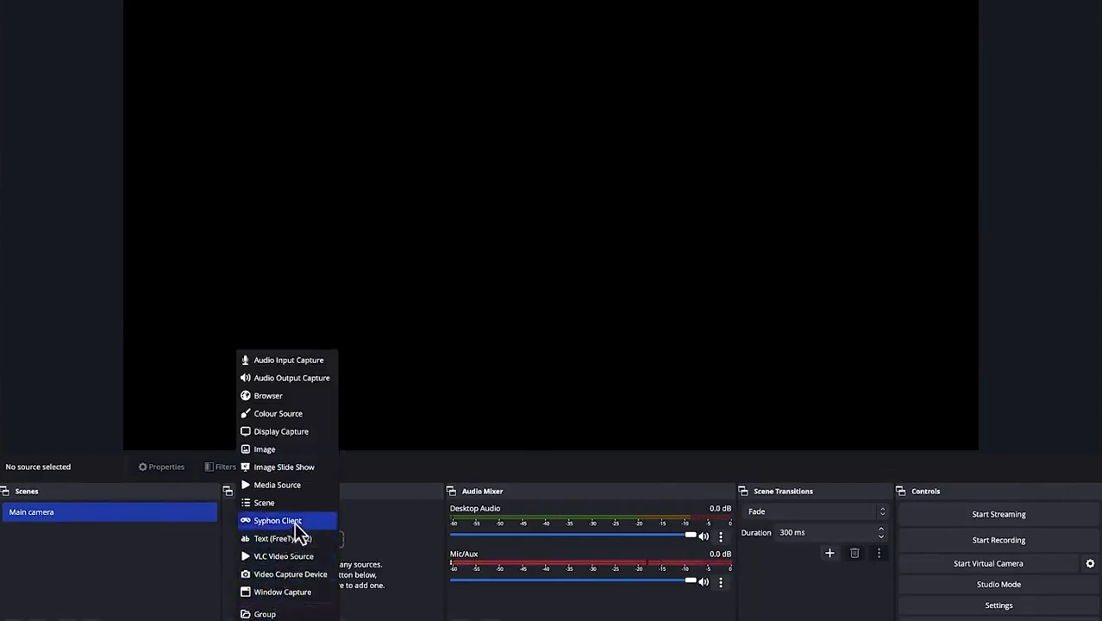
pyautogui.click(282, 577)
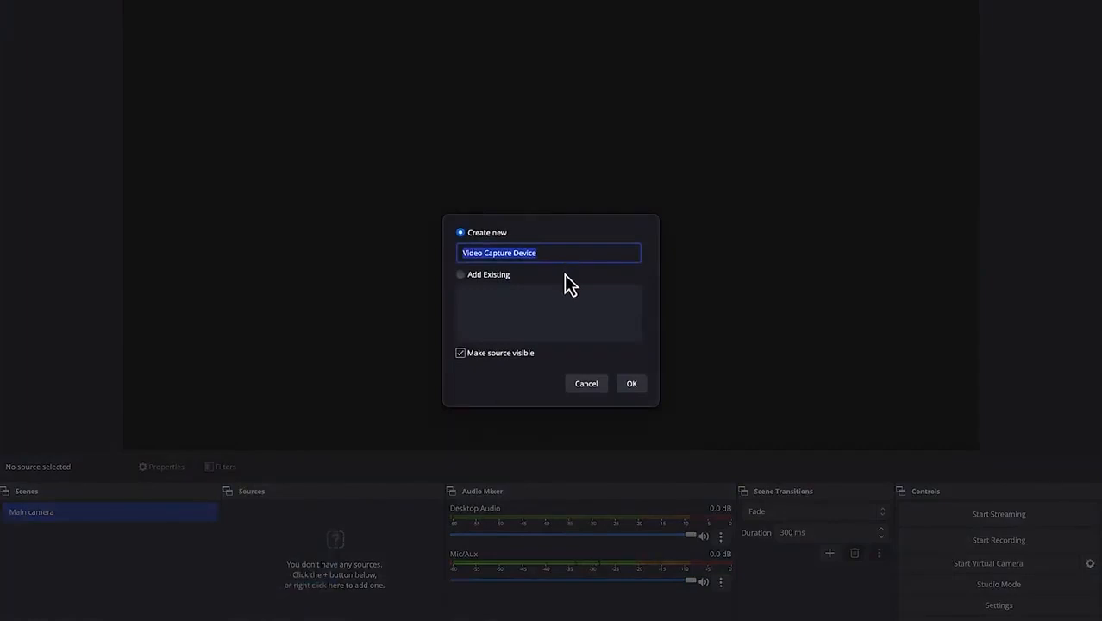
pyautogui.write('Main computer camera')
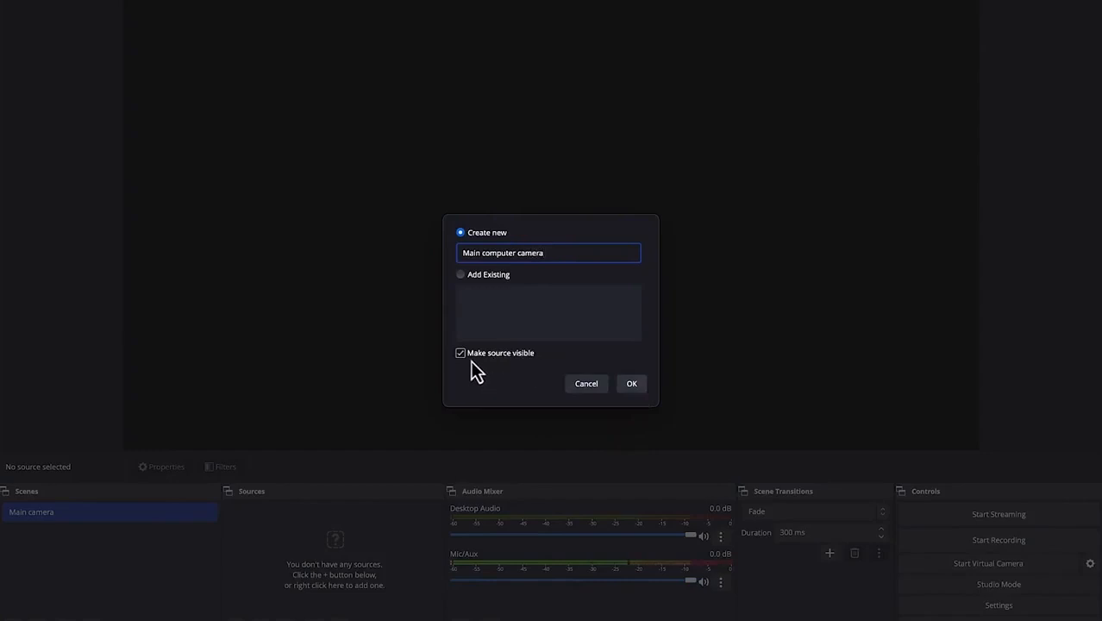
pyautogui.click(634, 384)
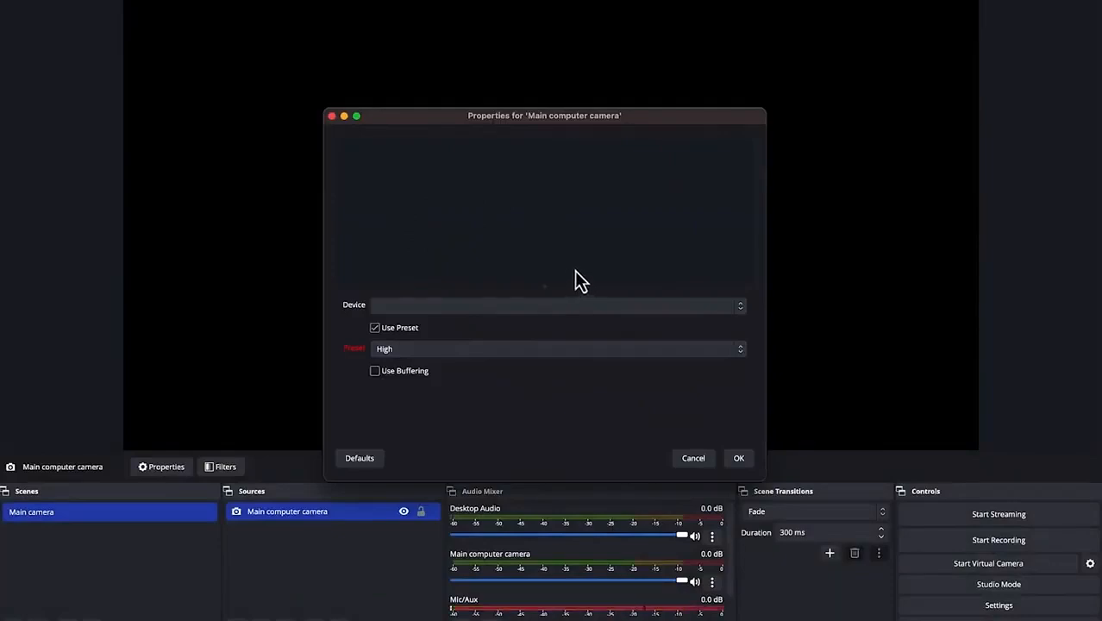
pyautogui.click(742, 308)
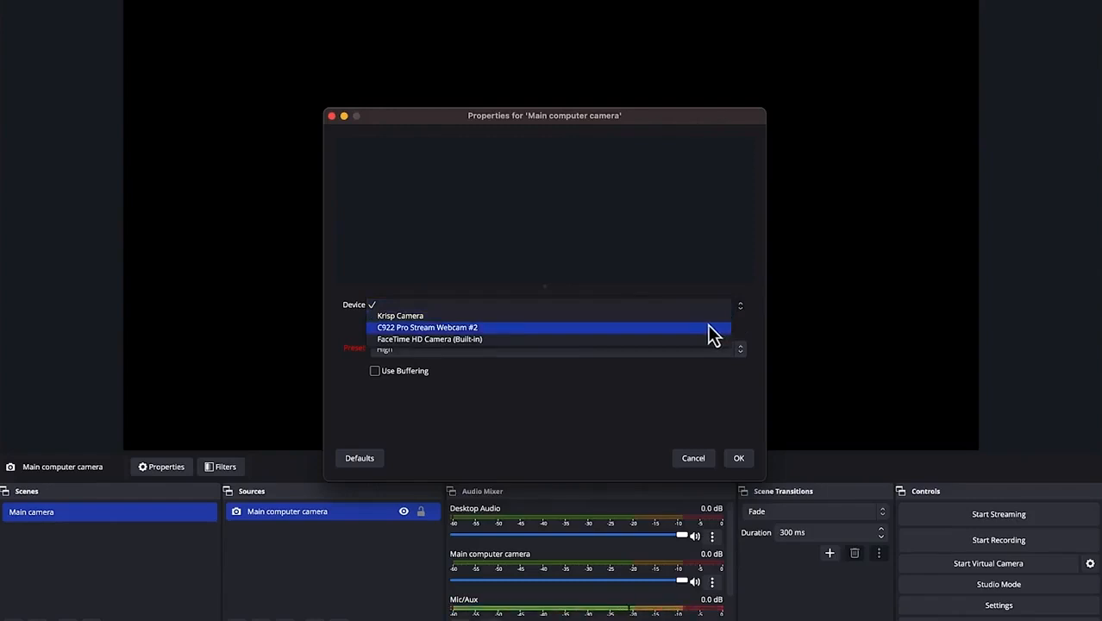
pyautogui.click(632, 340)
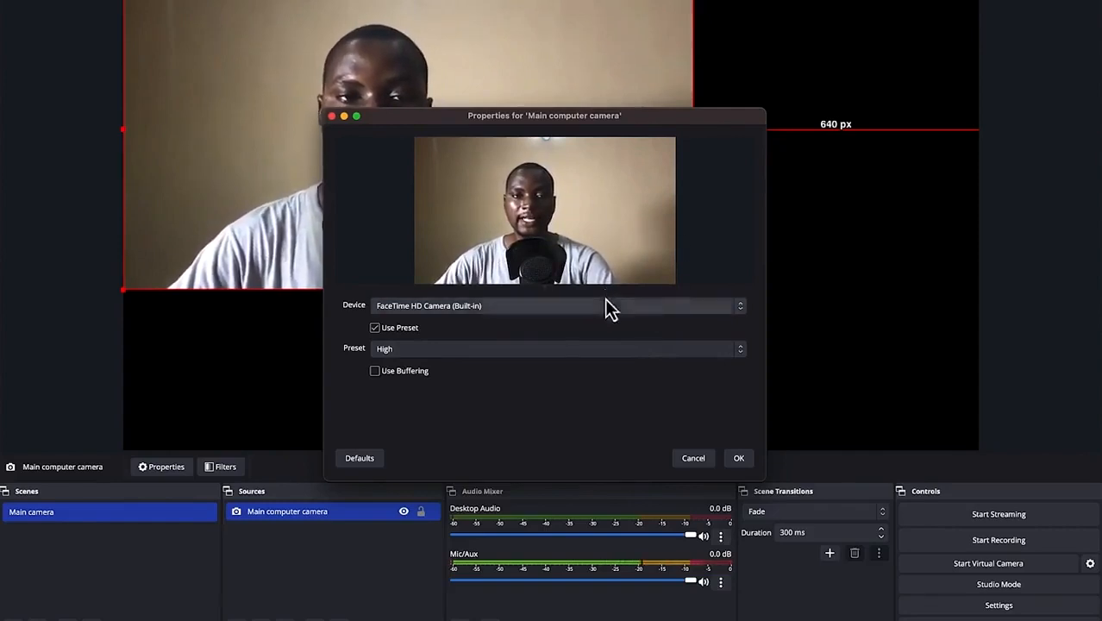
pyautogui.click(738, 458)
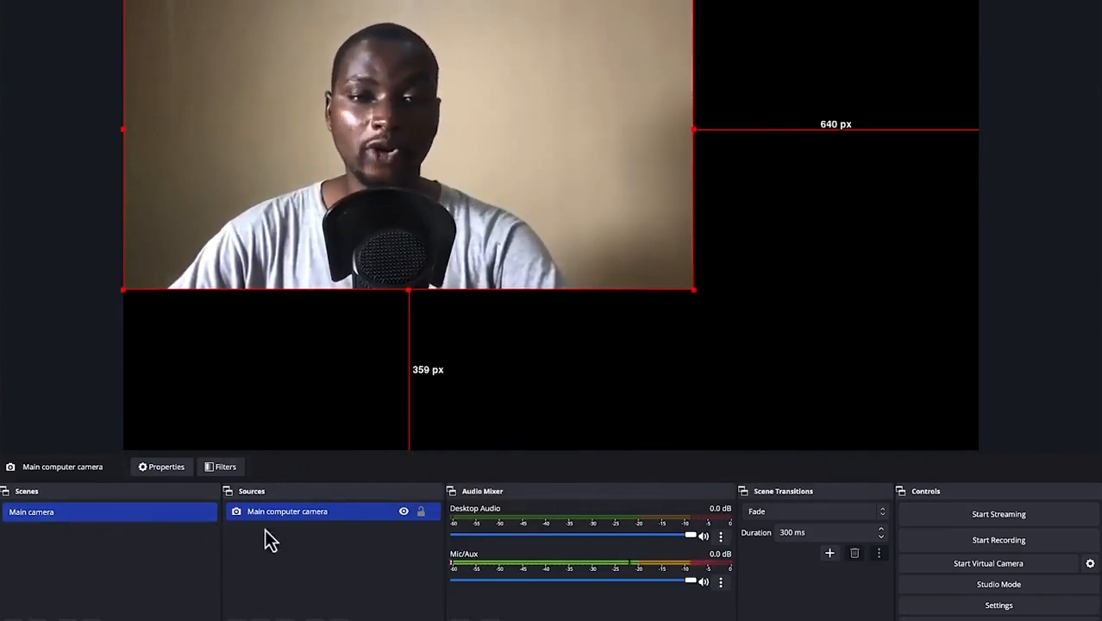
# Fit the "Main computer camera" source to the screen so it fills the canvas.
pyautogui.rightClick(497, 100)
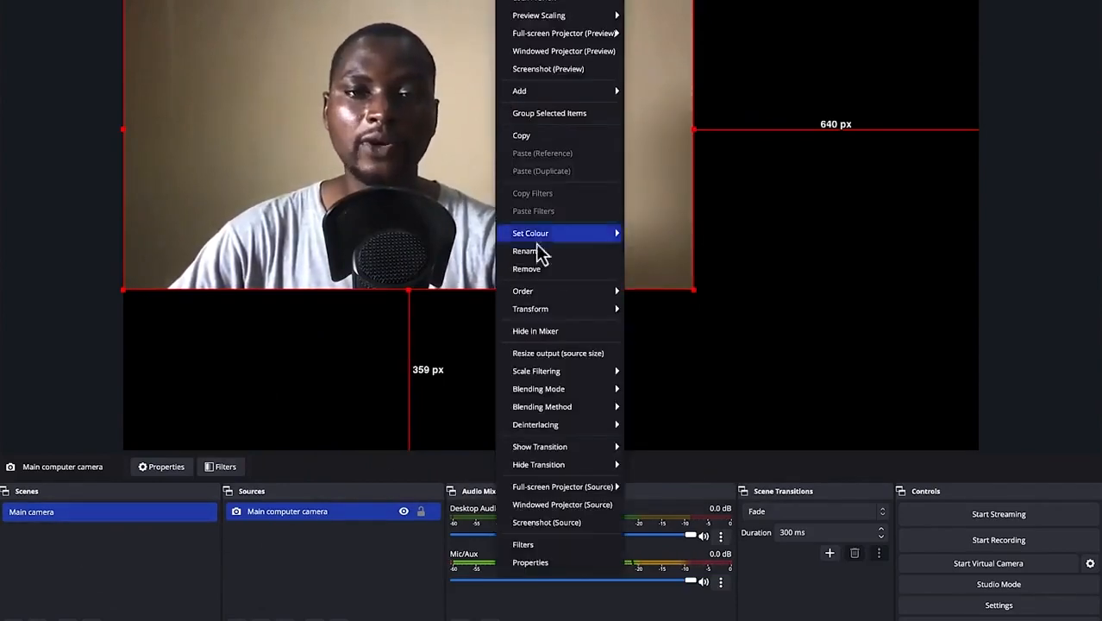
pyautogui.moveTo(585, 312)
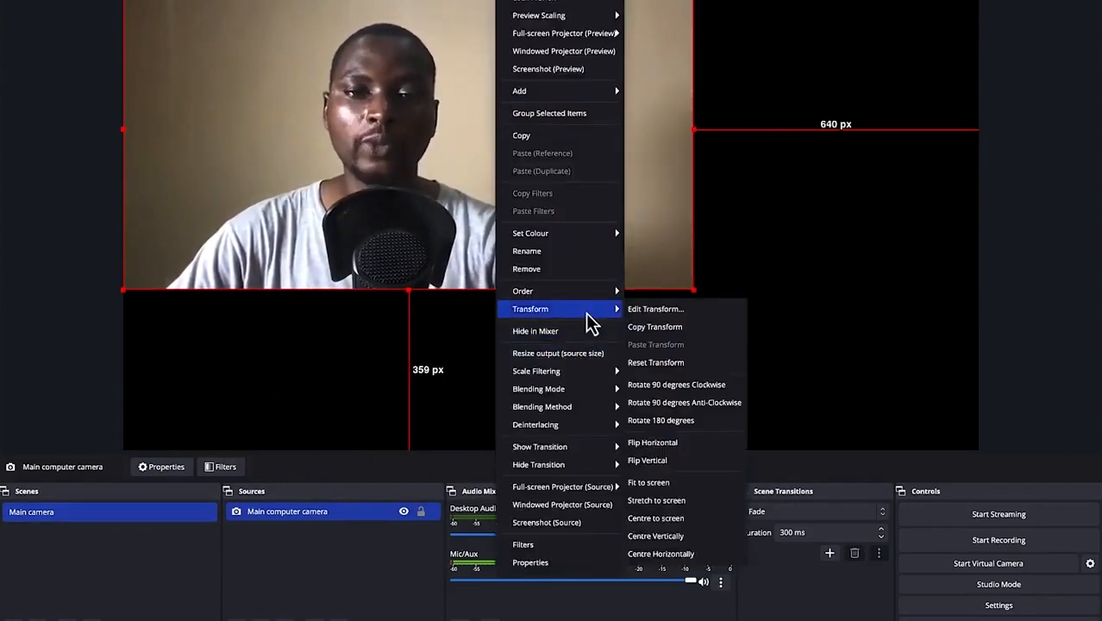
pyautogui.click(691, 482)
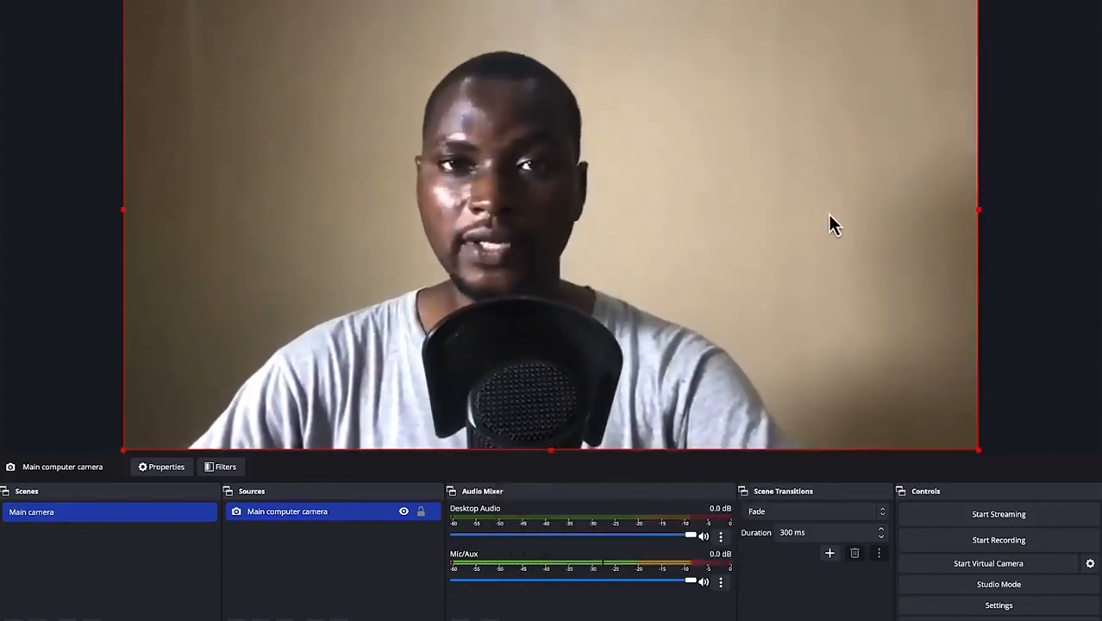
# Add a new scene named "Webcam".
pyautogui.click(17, 614)
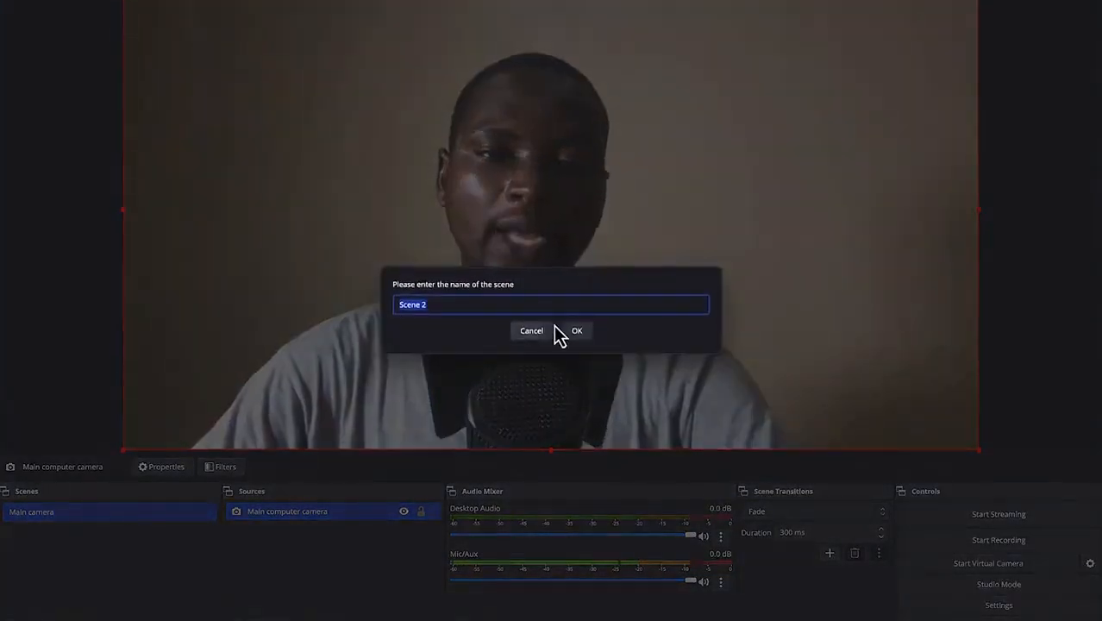
pyautogui.write('Webcam')
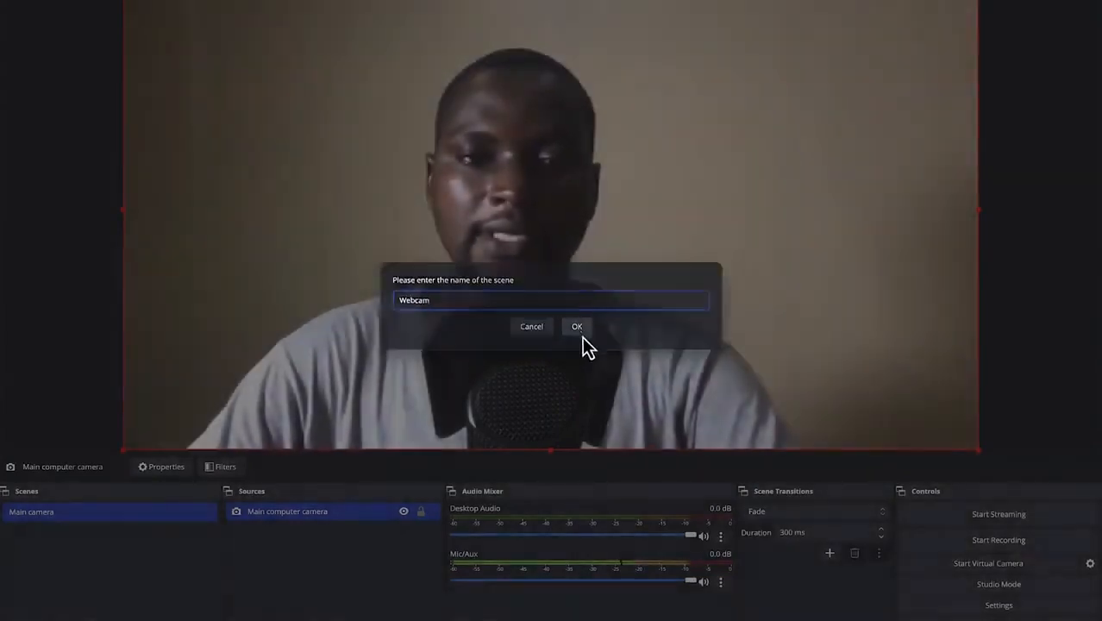
pyautogui.click(579, 333)
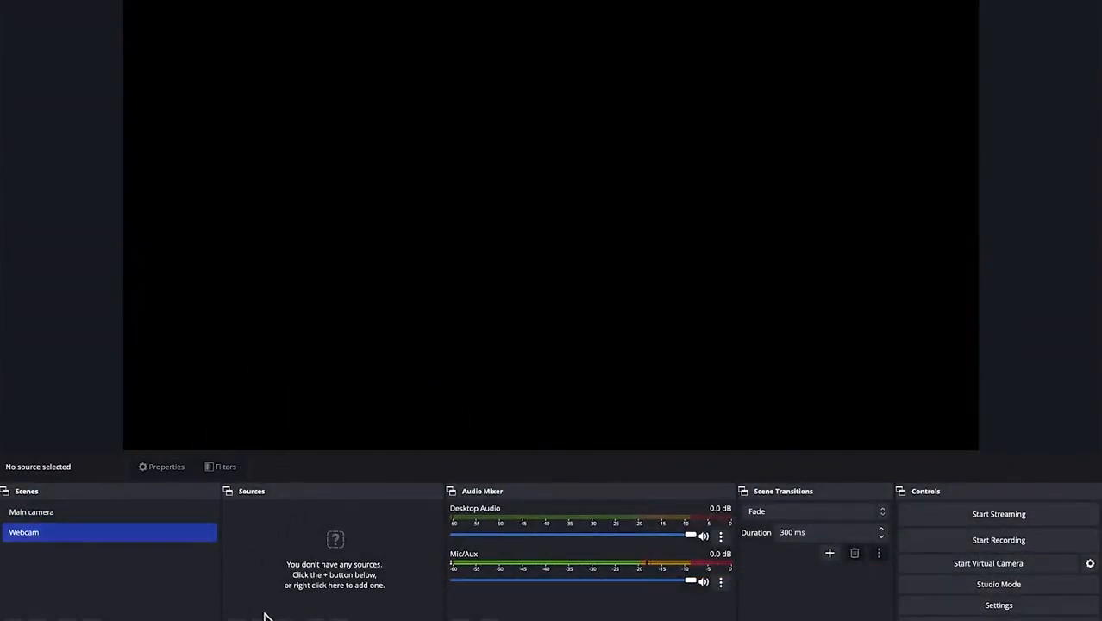
# Create a visible Video Capture Device source named "logicapture" in the Webcam scene, after trying the name "Webcam".
pyautogui.click(233, 615)
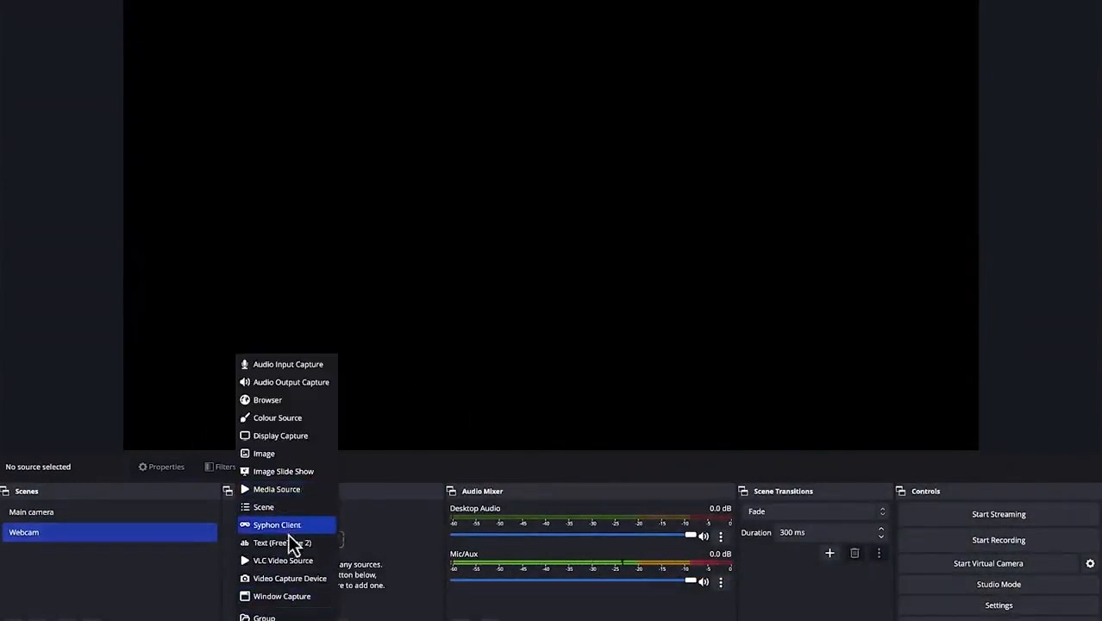
pyautogui.click(305, 579)
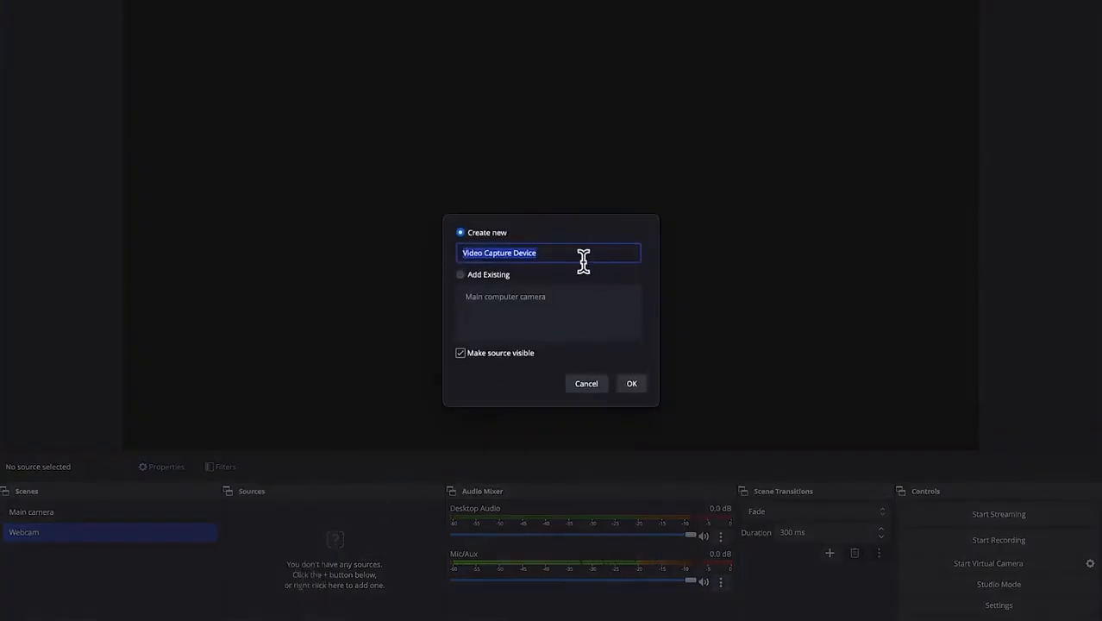
pyautogui.write('Webcam')
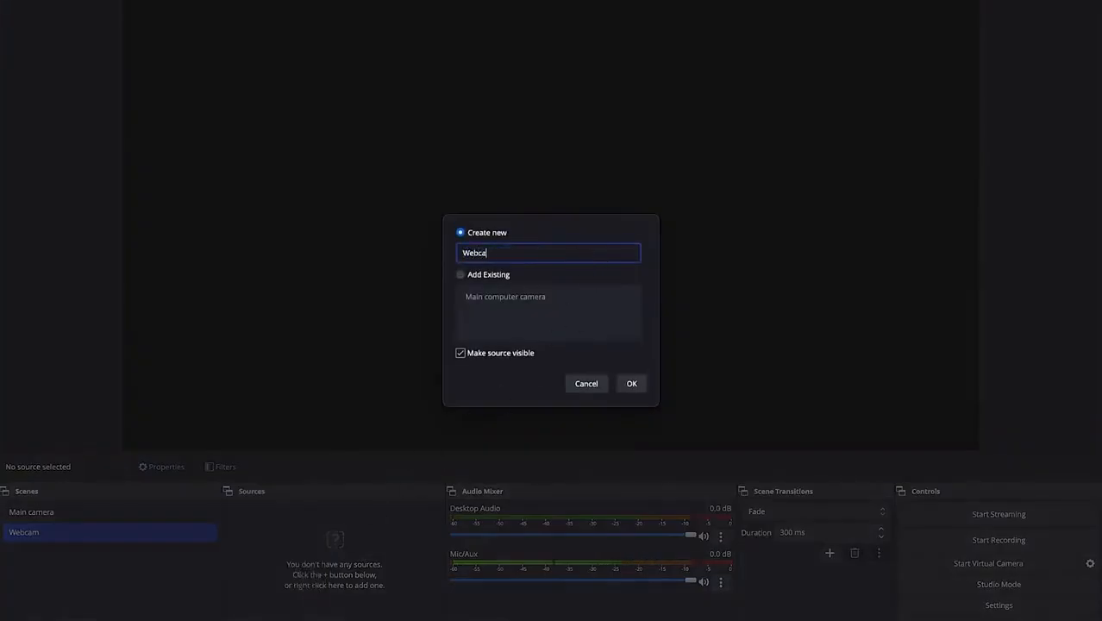
pyautogui.click(632, 387)
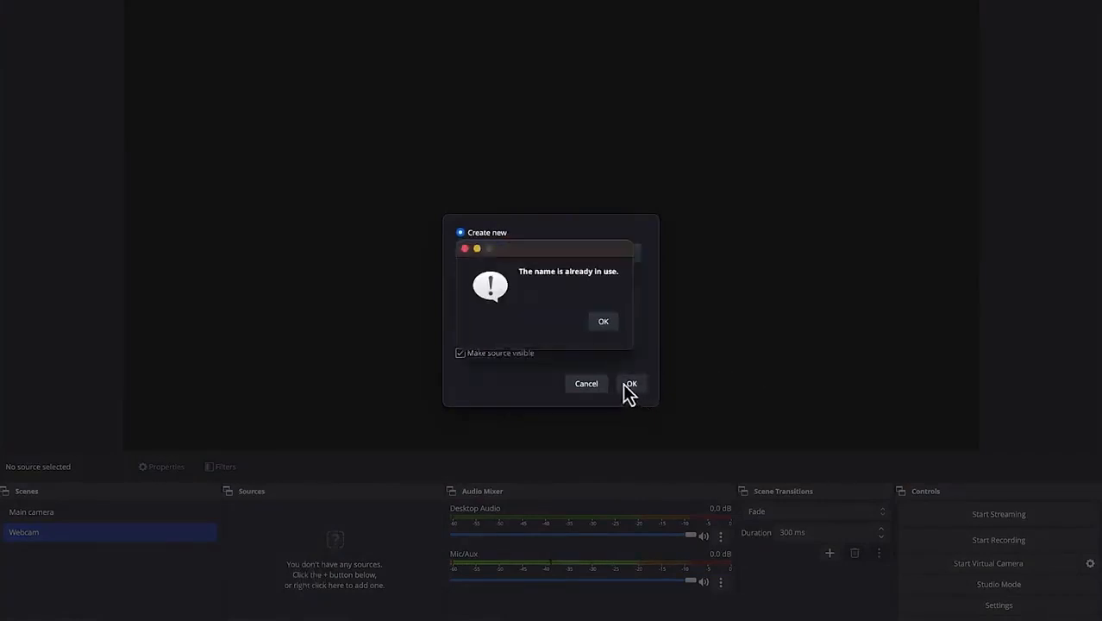
pyautogui.click(604, 323)
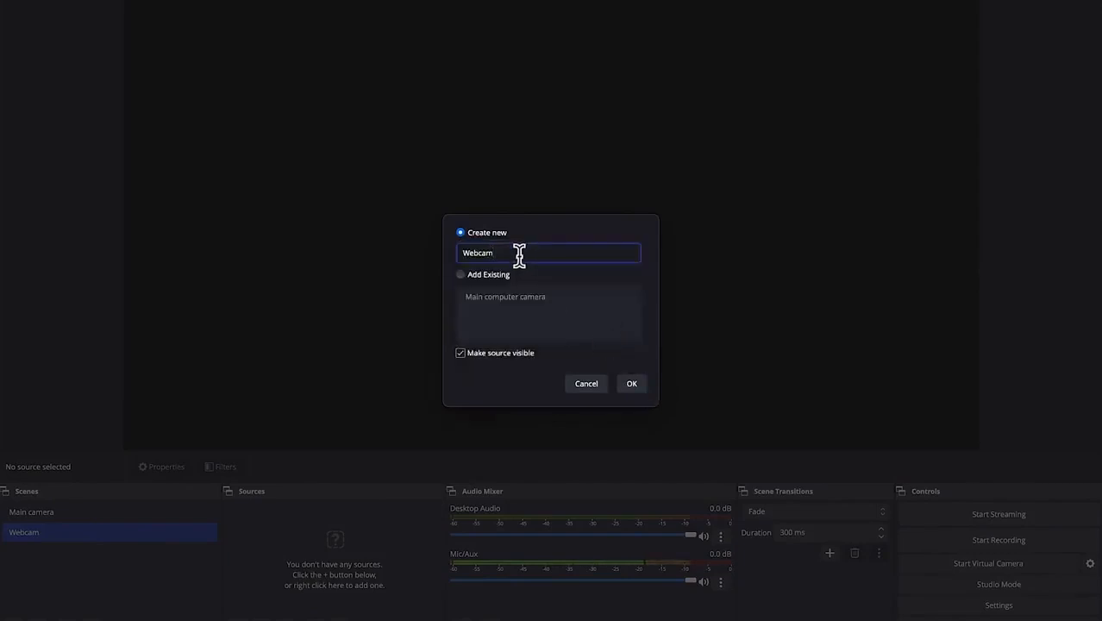
pyautogui.press('BackSpace')
pyautogui.click(640, 382)
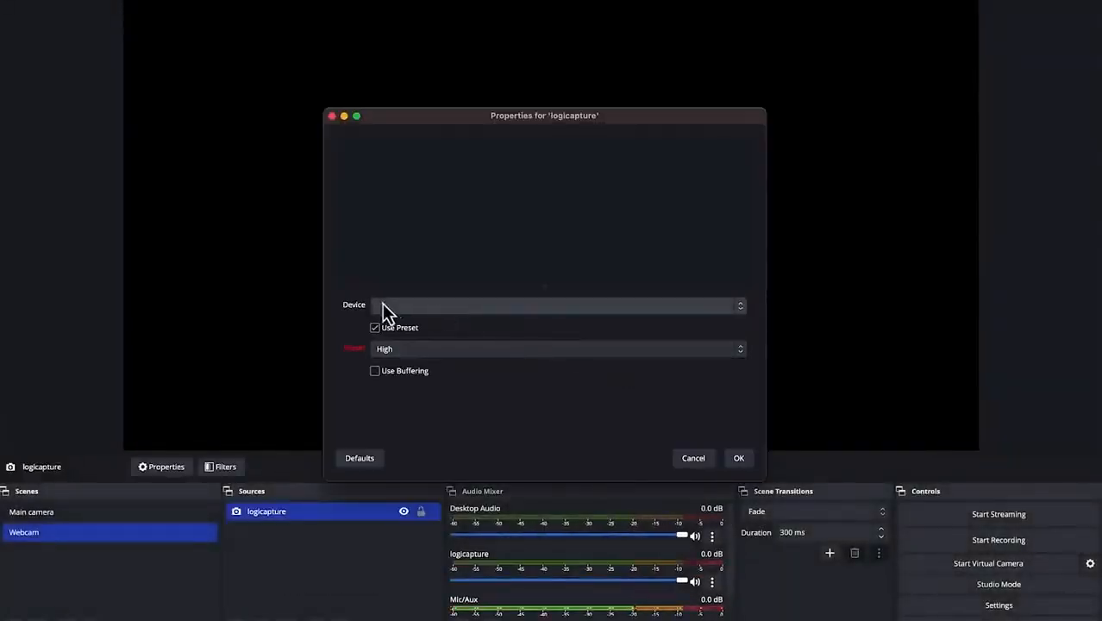
# Assign C922 Pro Stream Webcam #2 as the logicapture source's device with the High preset, and hide the source.
pyautogui.click(741, 306)
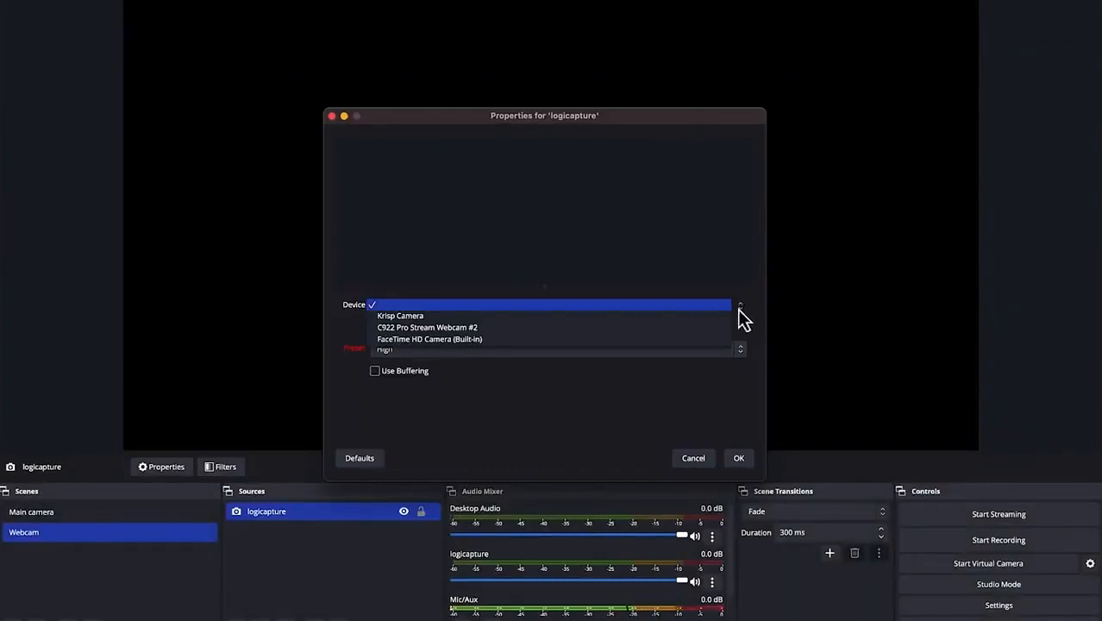
pyautogui.click(637, 329)
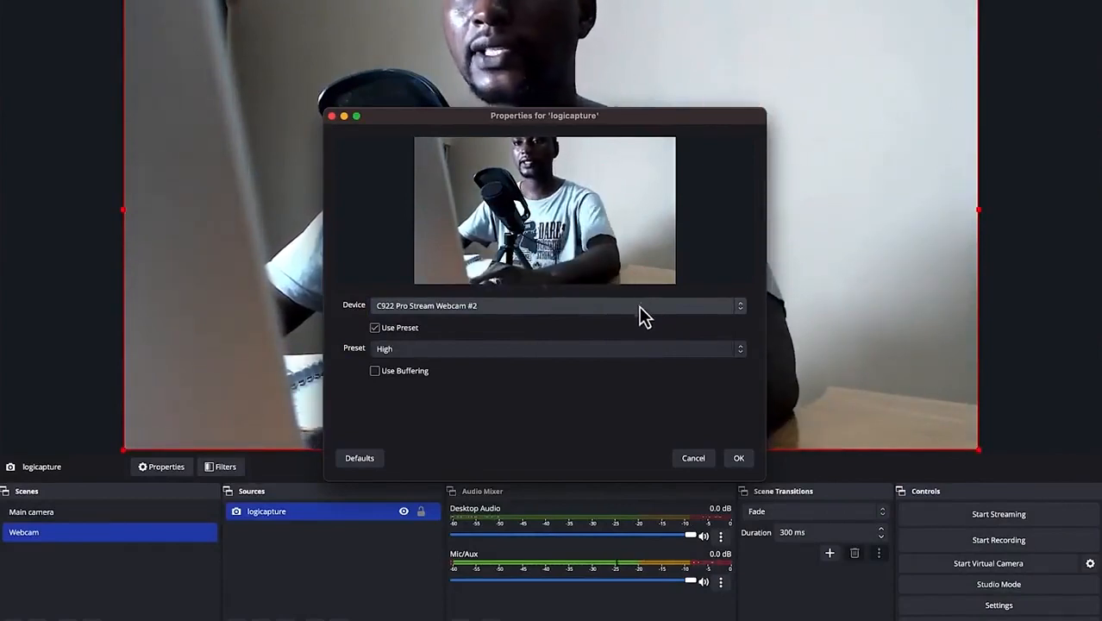
pyautogui.click(739, 459)
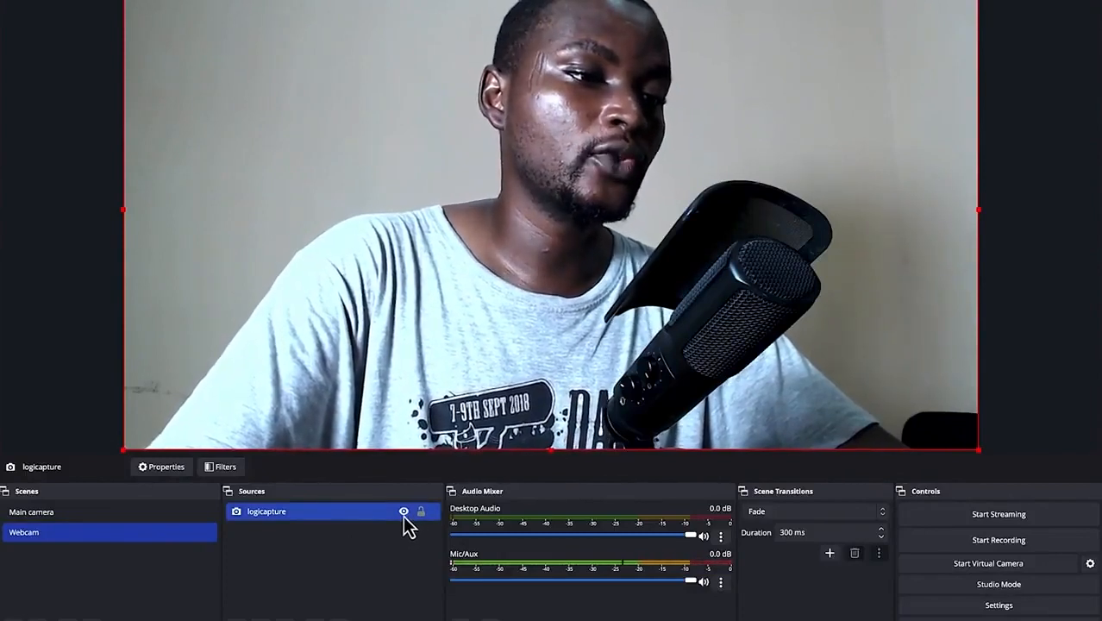
pyautogui.click(403, 512)
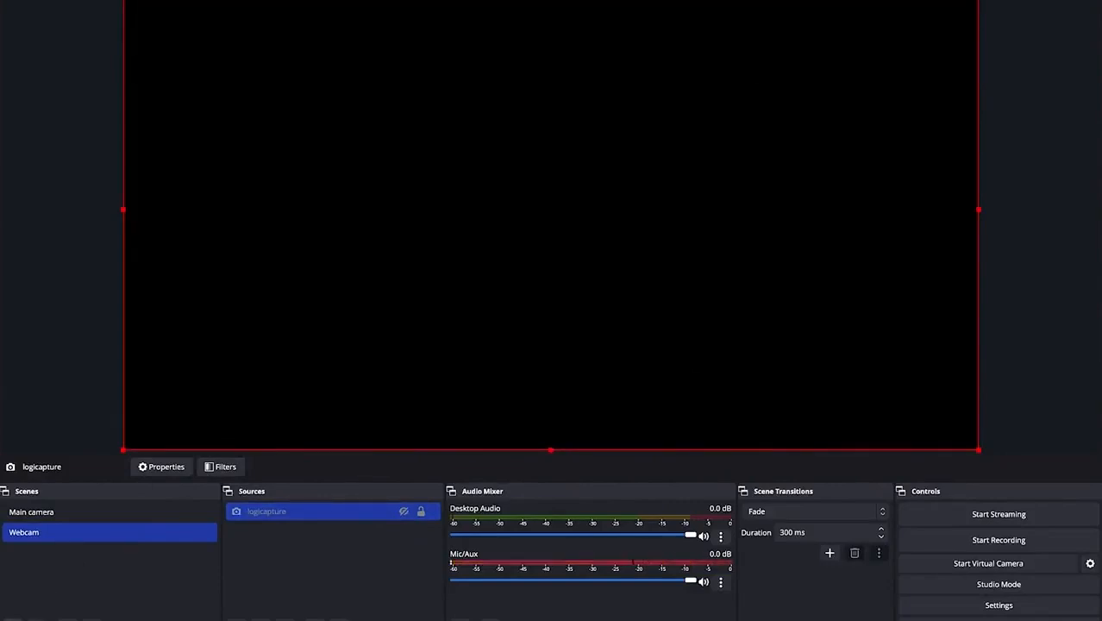
# Add a new scene named "Screen capture".
pyautogui.click(11, 618)
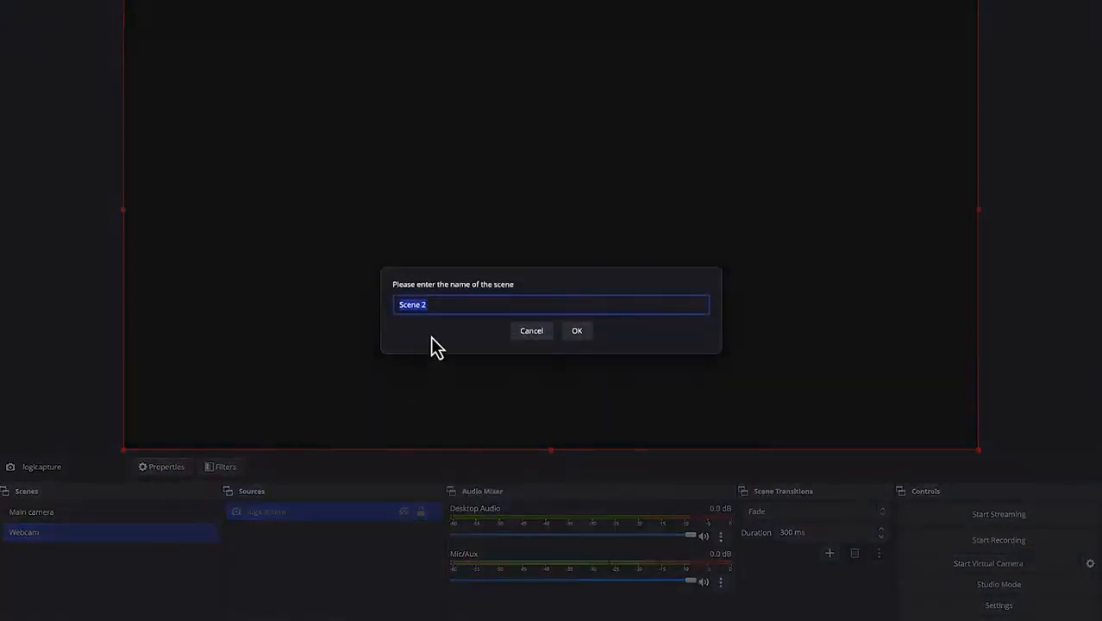
pyautogui.write('Scr')
pyautogui.press('Return')
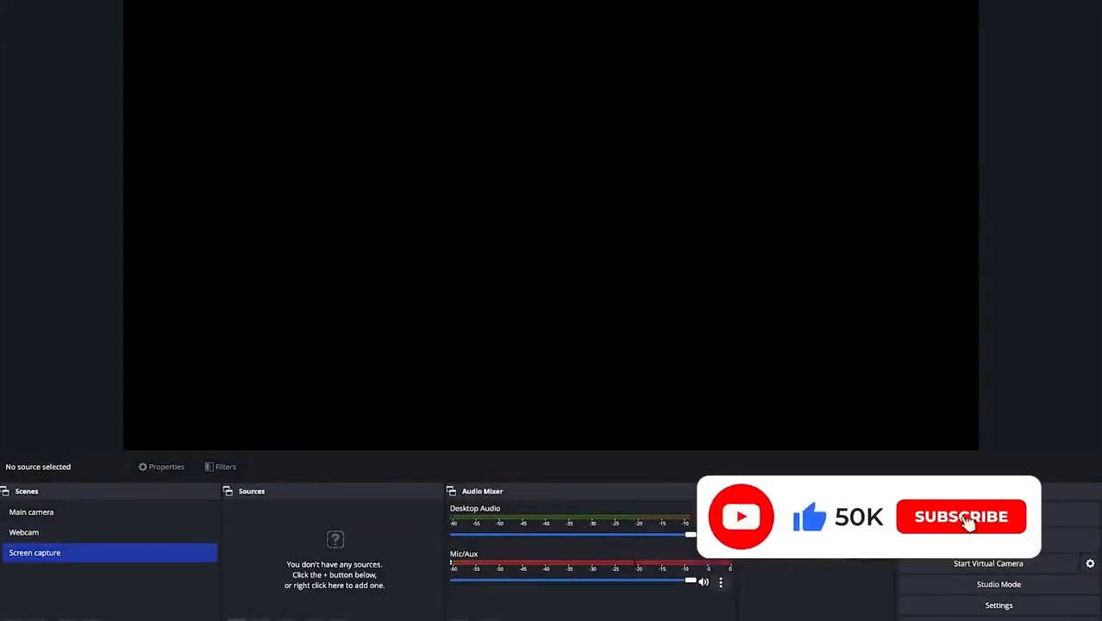
# Add a visible Display Capture source named "screen rec" for the Built-in Retina Display, with the cursor shown and no crop.
pyautogui.click(241, 614)
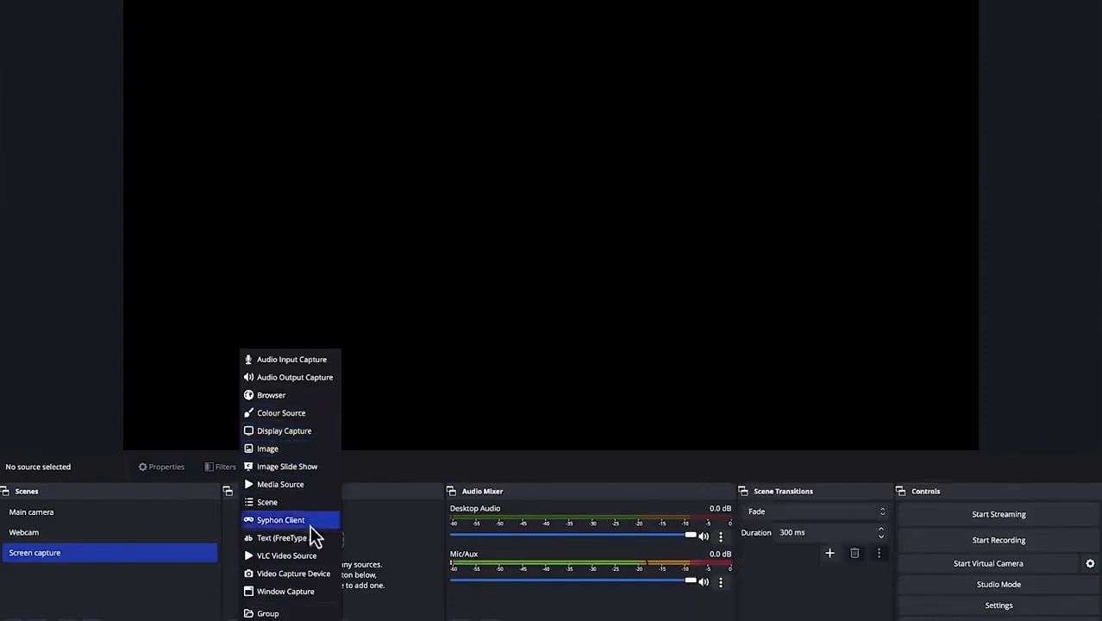
pyautogui.click(289, 432)
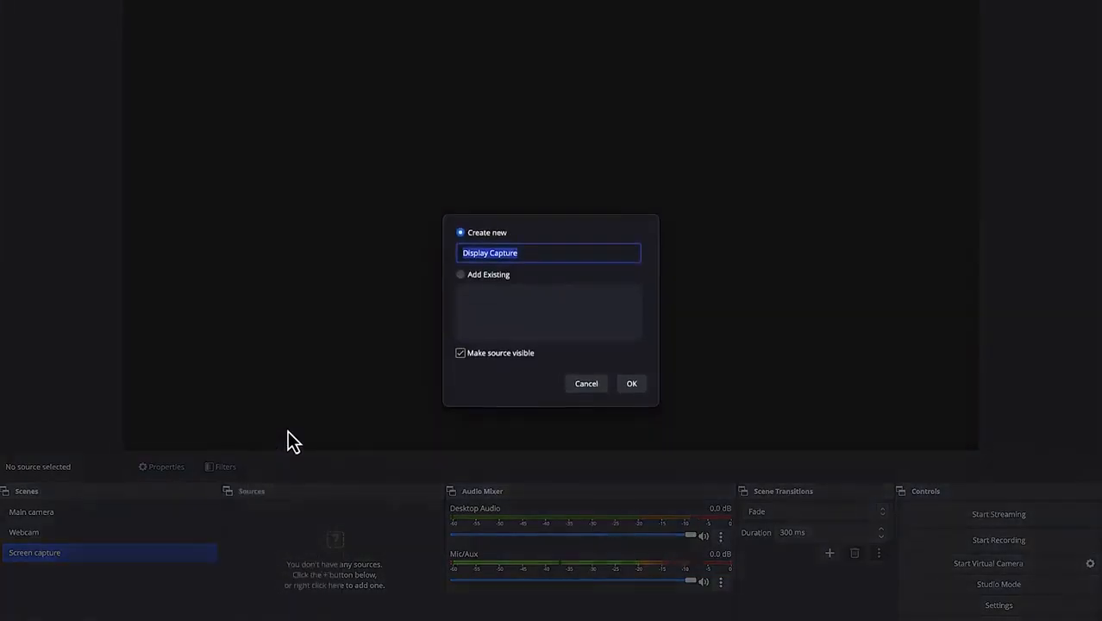
pyautogui.write('screen rec')
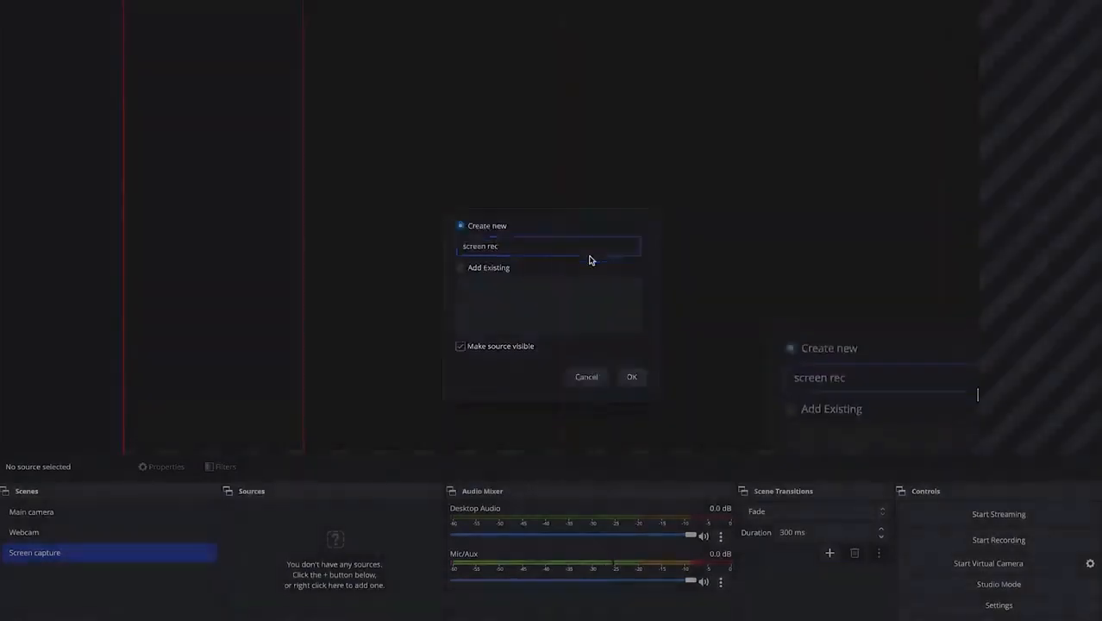
pyautogui.press('Return')
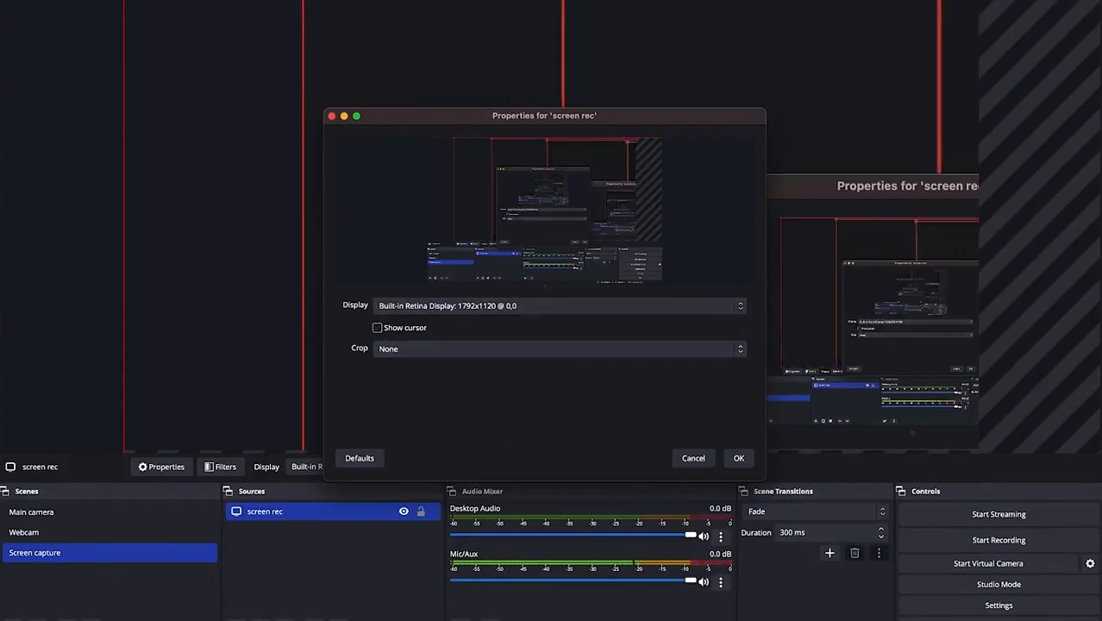
pyautogui.click(378, 328)
pyautogui.click(739, 458)
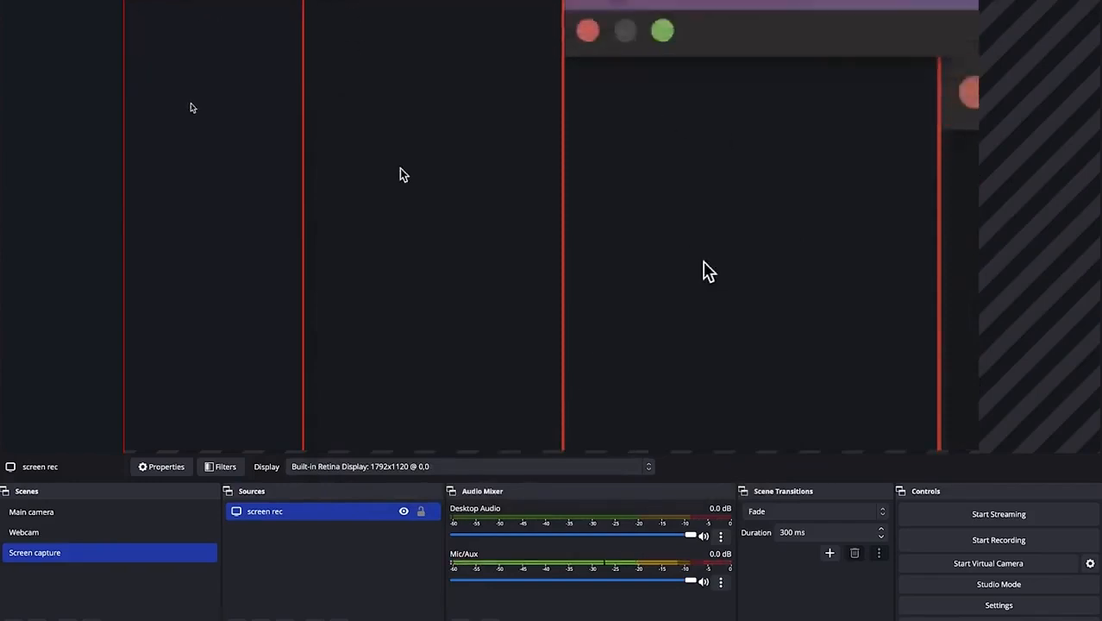
# Reposition and scale the "screen rec" source on the canvas until it spans the canvas width.
pyautogui.moveTo(942, 5); pyautogui.dragTo(766, 129)
pyautogui.moveTo(187, 10); pyautogui.dragTo(505, 209)
pyautogui.moveTo(612, 295); pyautogui.dragTo(236, 58)
pyautogui.moveTo(132, 2); pyautogui.dragTo(655, 307)
pyautogui.moveTo(687, 341); pyautogui.dragTo(170, 19)
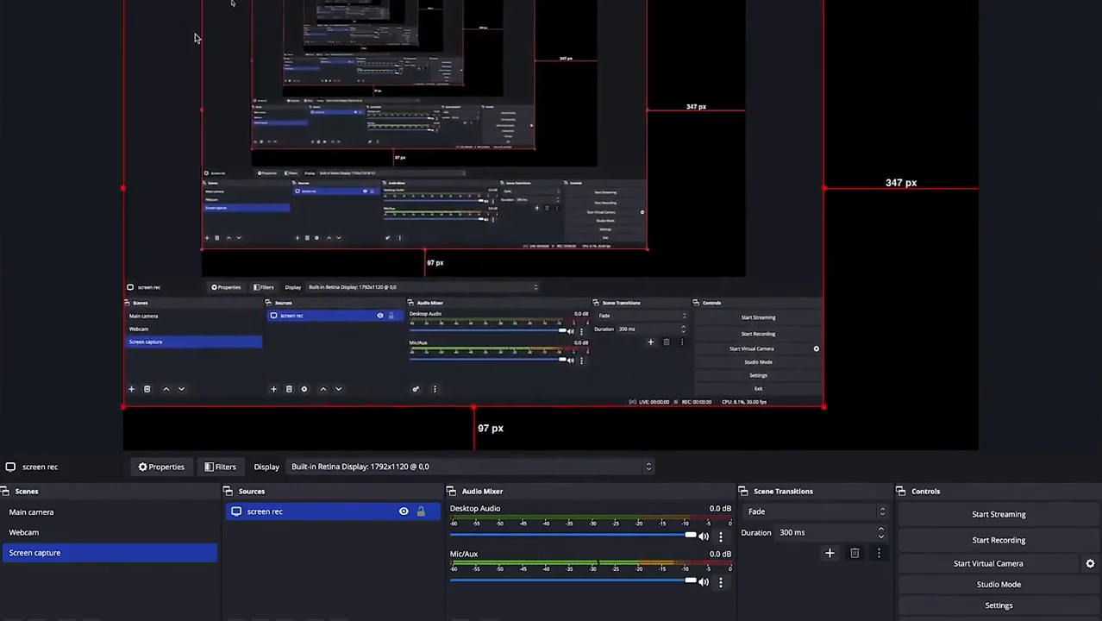
pyautogui.moveTo(824, 406); pyautogui.dragTo(980, 448)
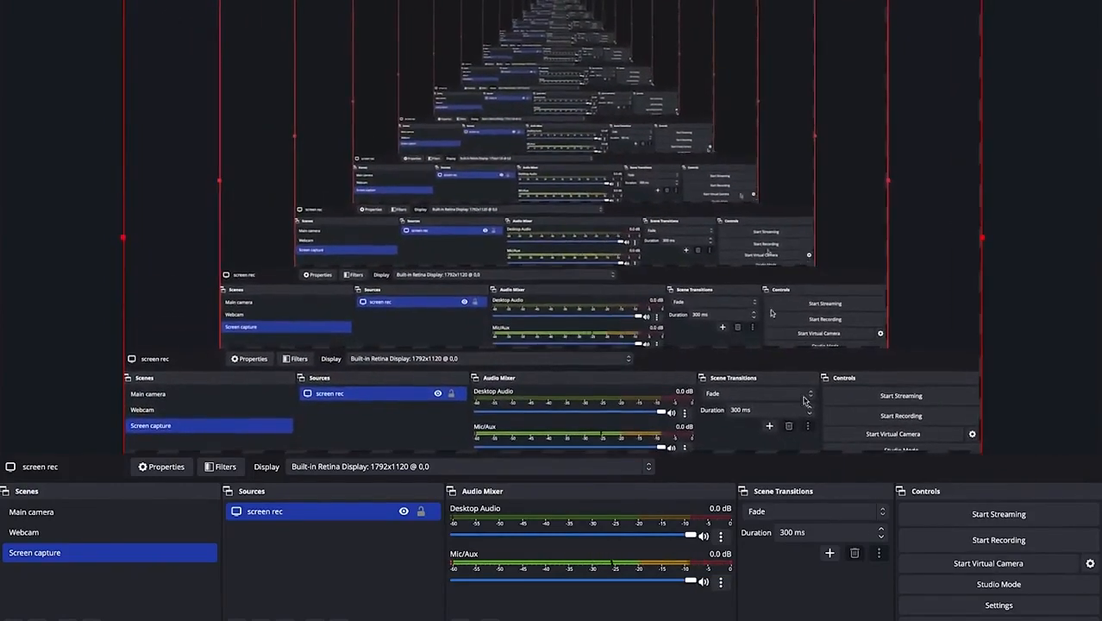
# Fit the "screen rec" source to the screen.
pyautogui.rightClick(355, 185)
pyautogui.moveTo(426, 309)
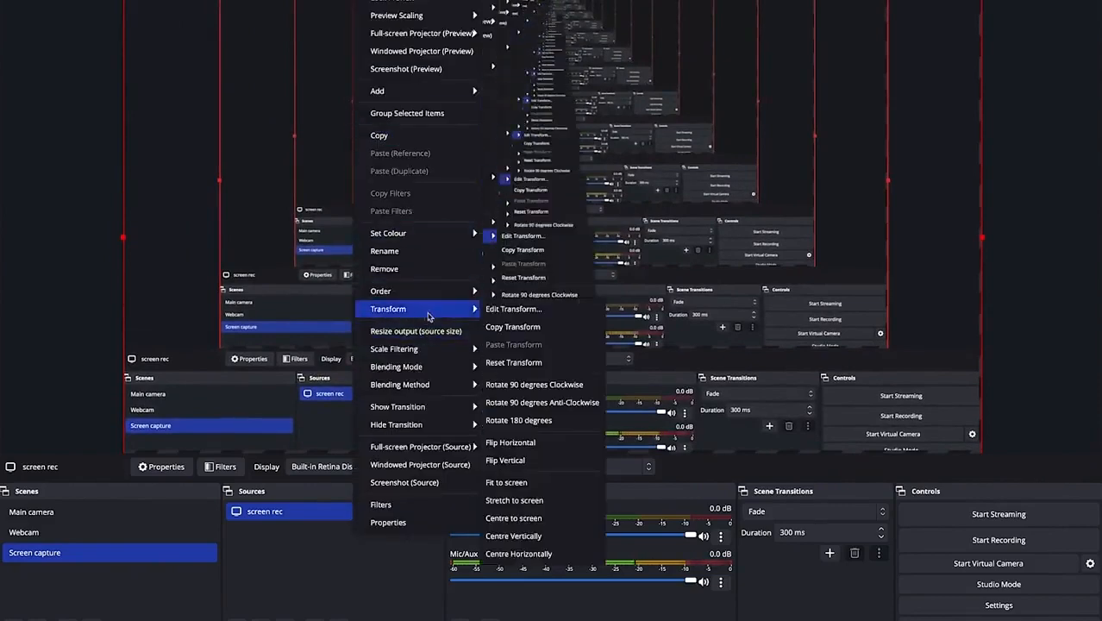
pyautogui.click(556, 482)
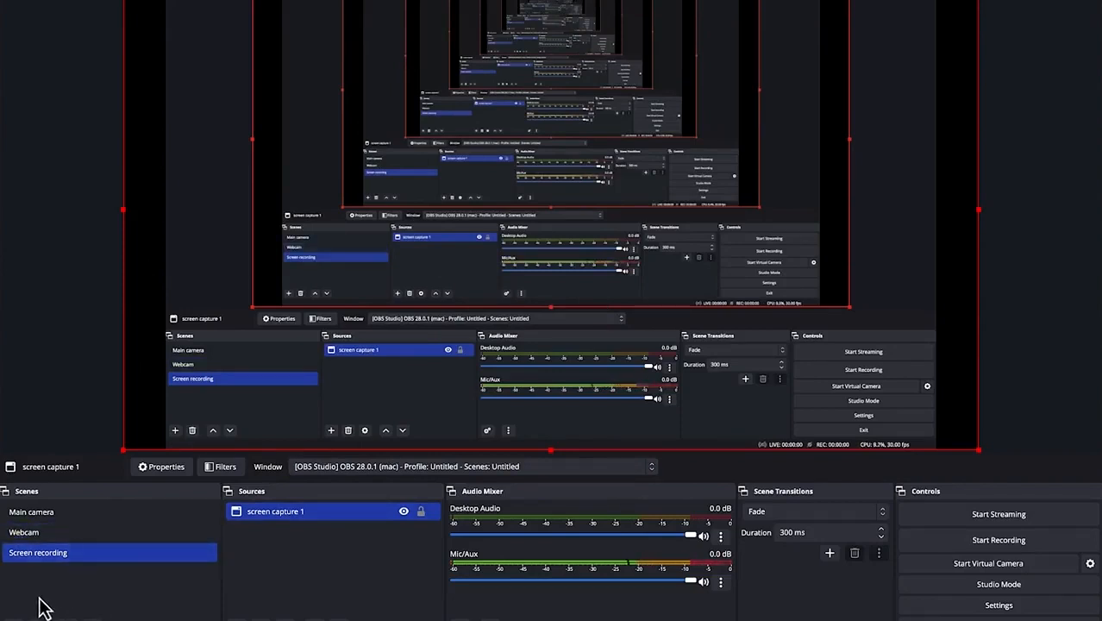
# Add a new scene named "display + cam".
pyautogui.click(17, 618)
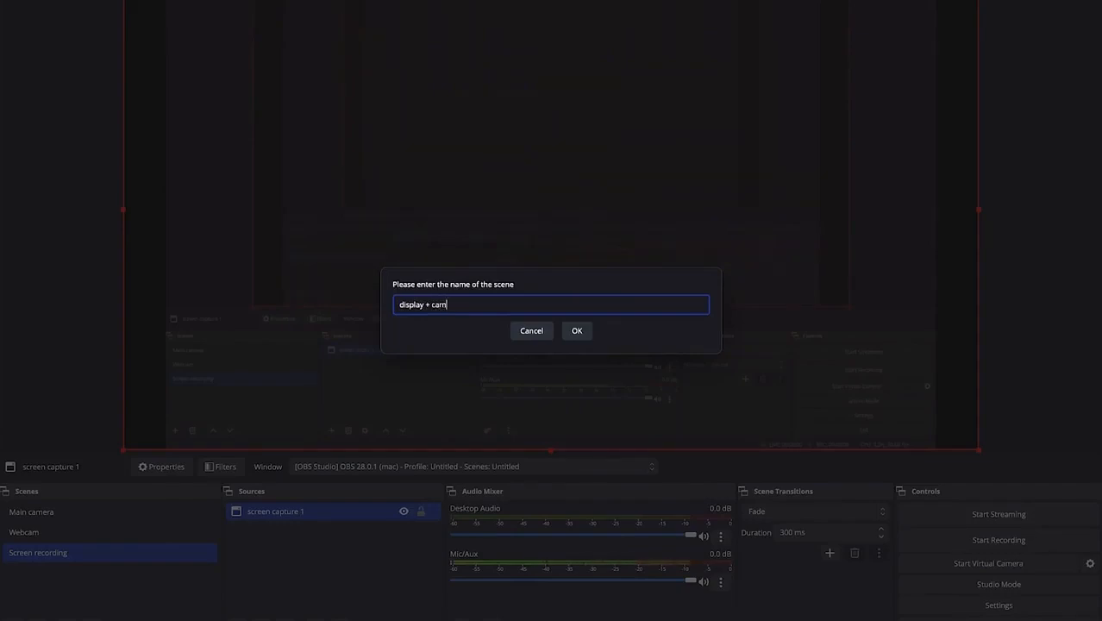
pyautogui.press('Return')
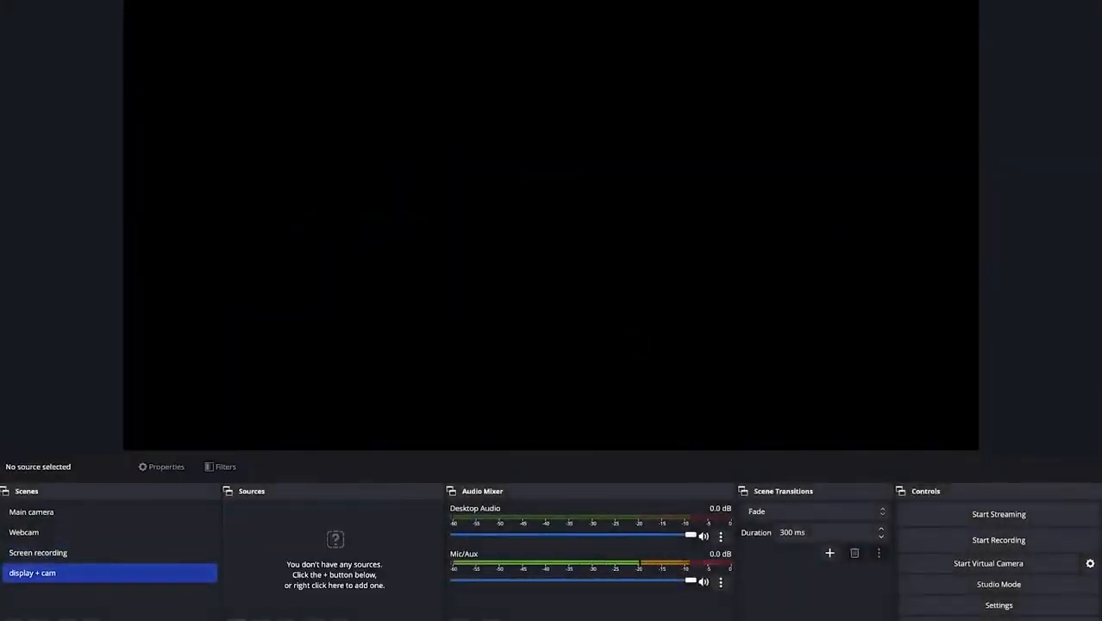
# Add a visible Window Capture source named "deskto" to the "display + cam" scene, capturing the main OBS 28.0.1 window.
pyautogui.click(240, 613)
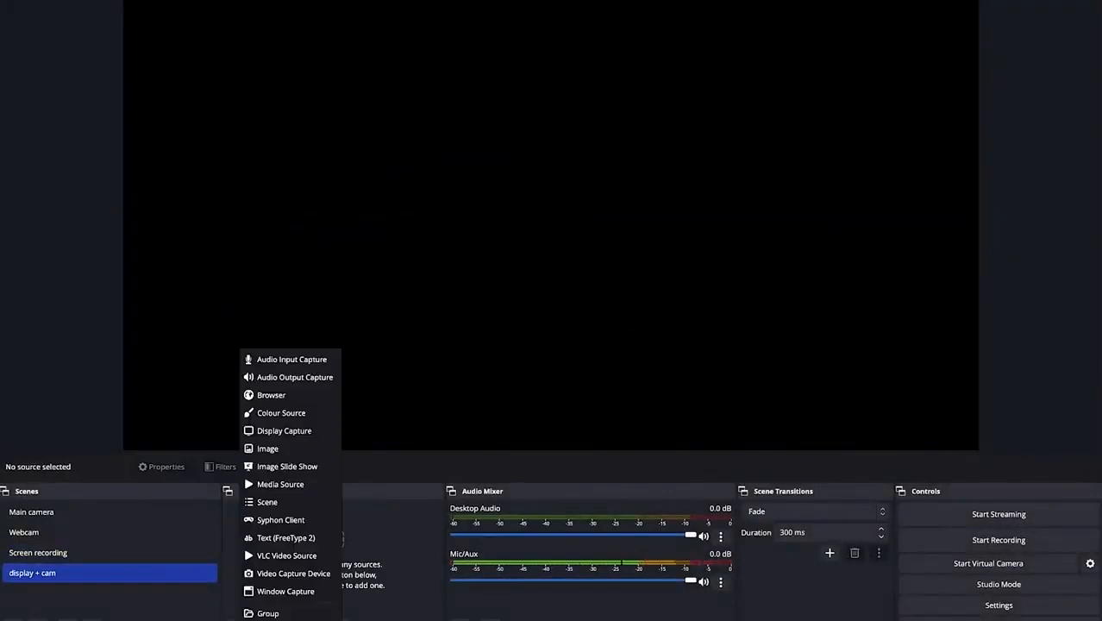
pyautogui.click(287, 594)
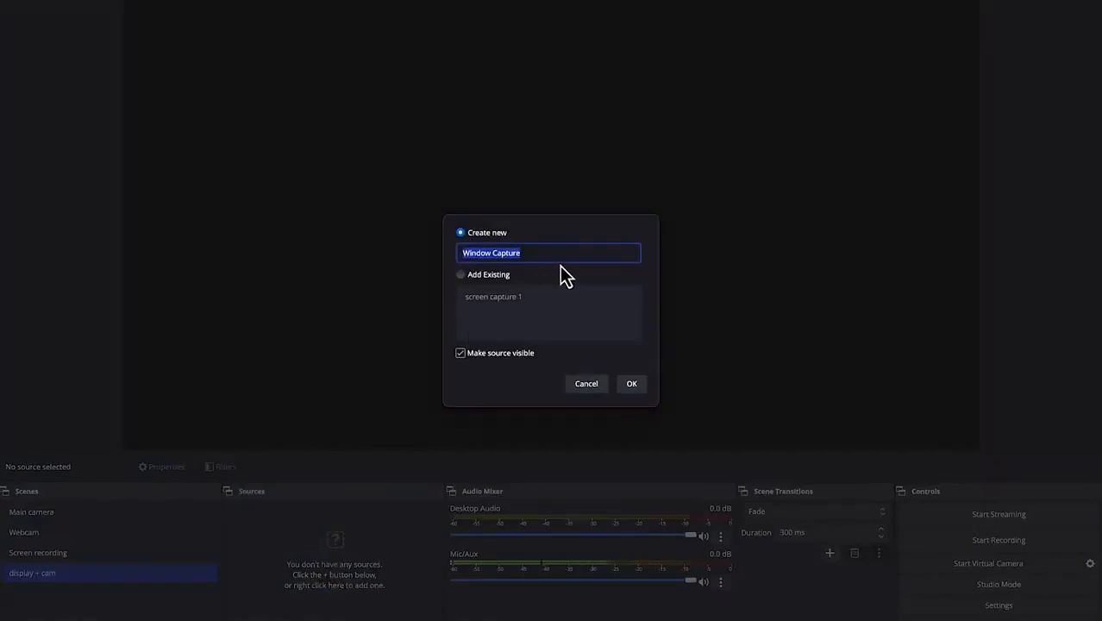
pyautogui.write('dek')
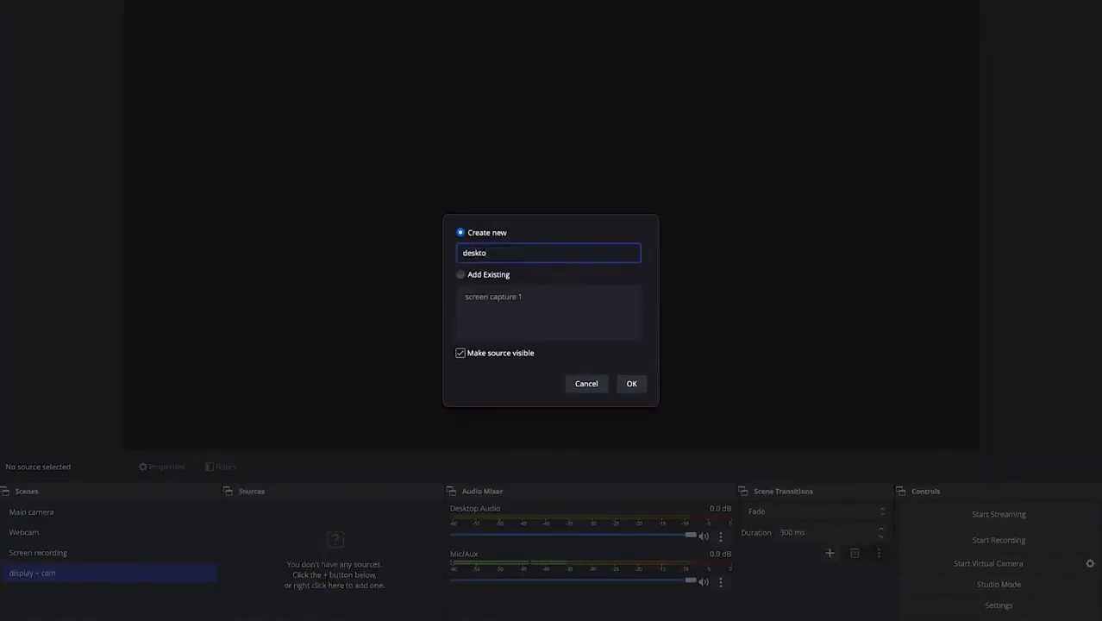
pyautogui.write('kto')
pyautogui.press('Return')
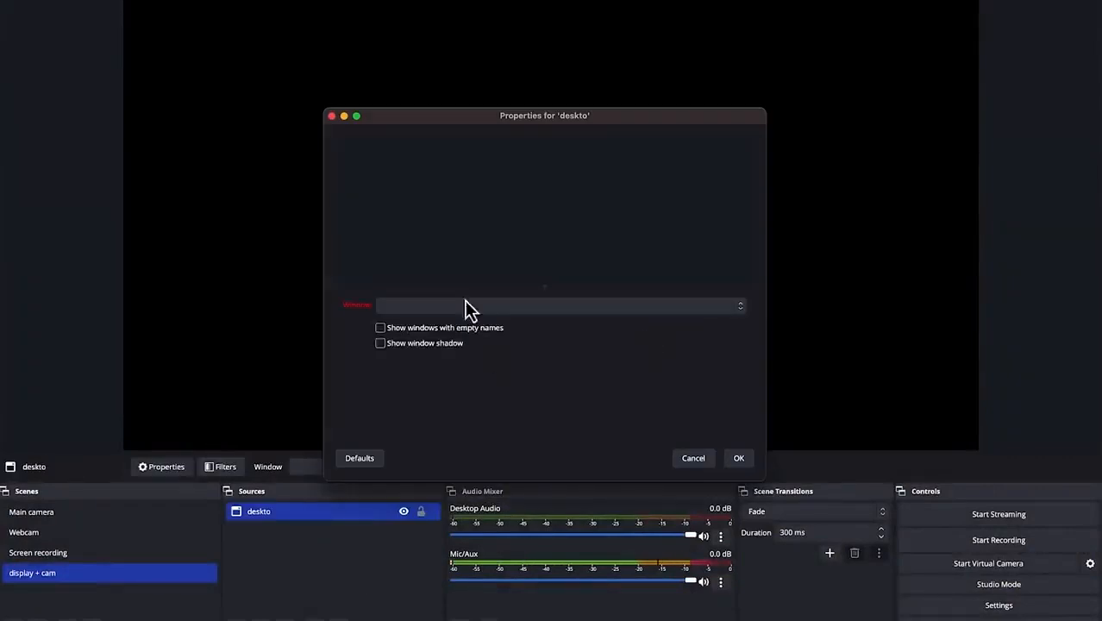
pyautogui.click(545, 307)
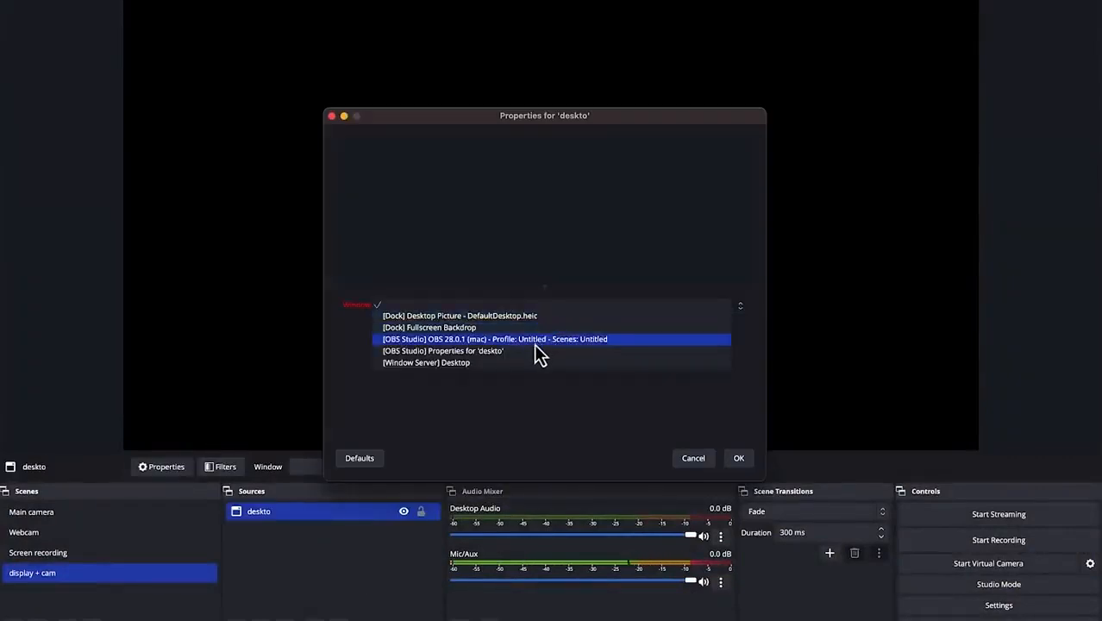
pyautogui.click(536, 340)
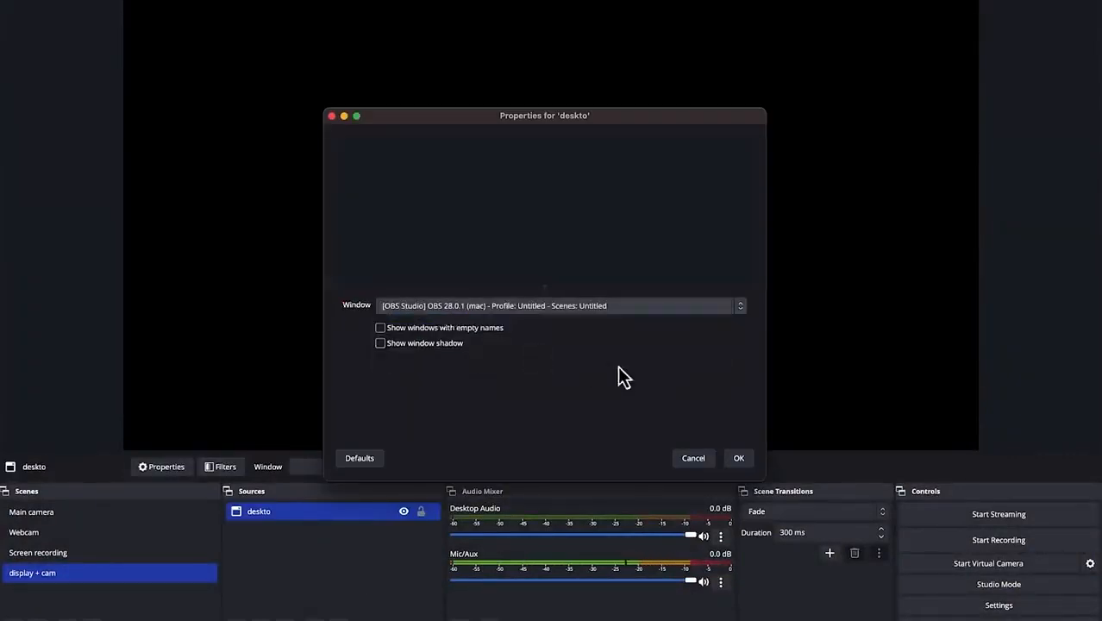
pyautogui.click(739, 458)
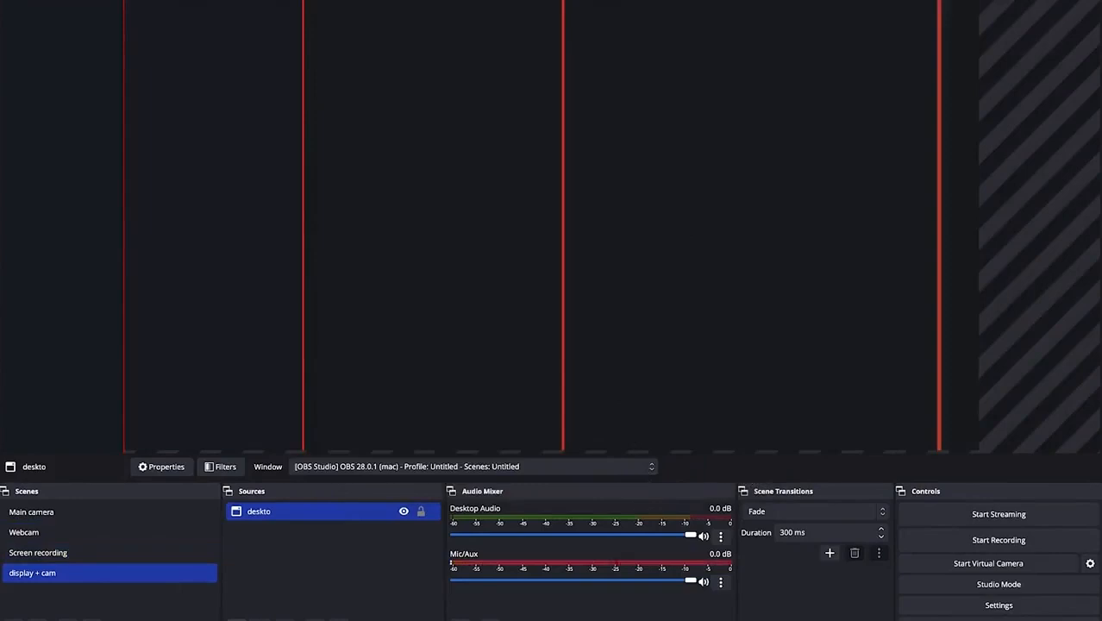
# Add a visible Video Capture Device source named "webcam" using the C922 Pro Stream Webcam #2 with the High preset.
pyautogui.click(239, 617)
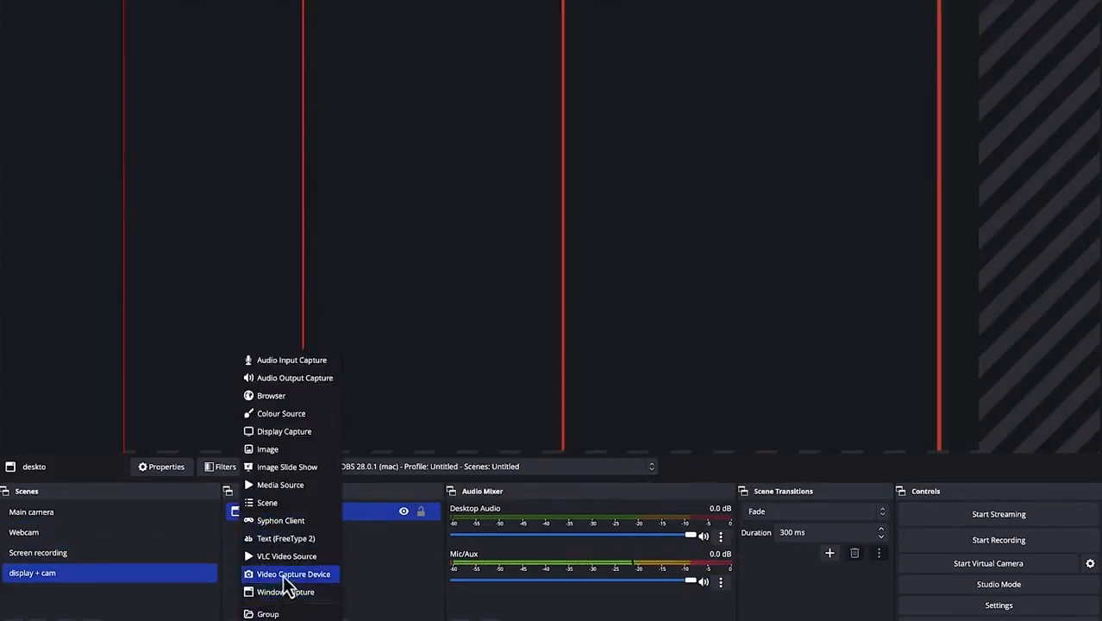
pyautogui.click(289, 574)
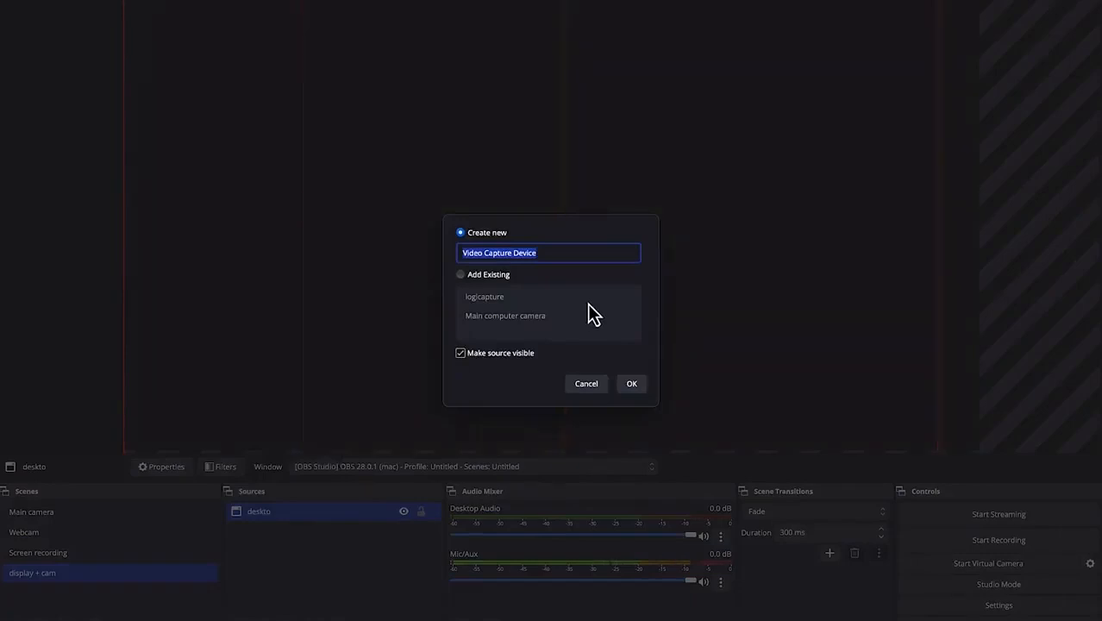
pyautogui.write('webcam')
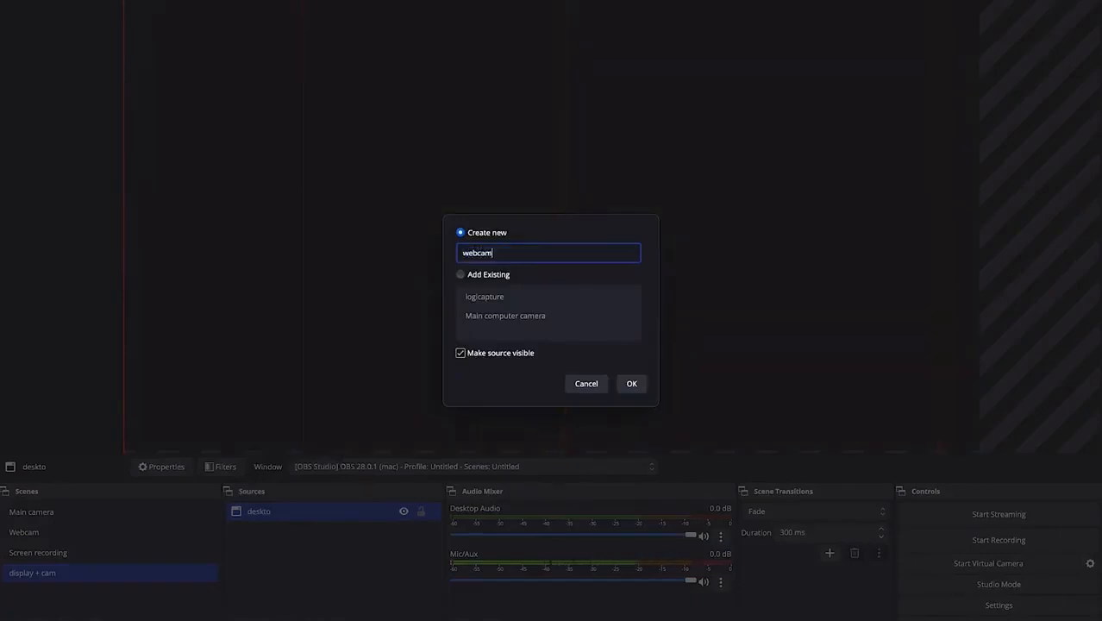
pyautogui.click(630, 387)
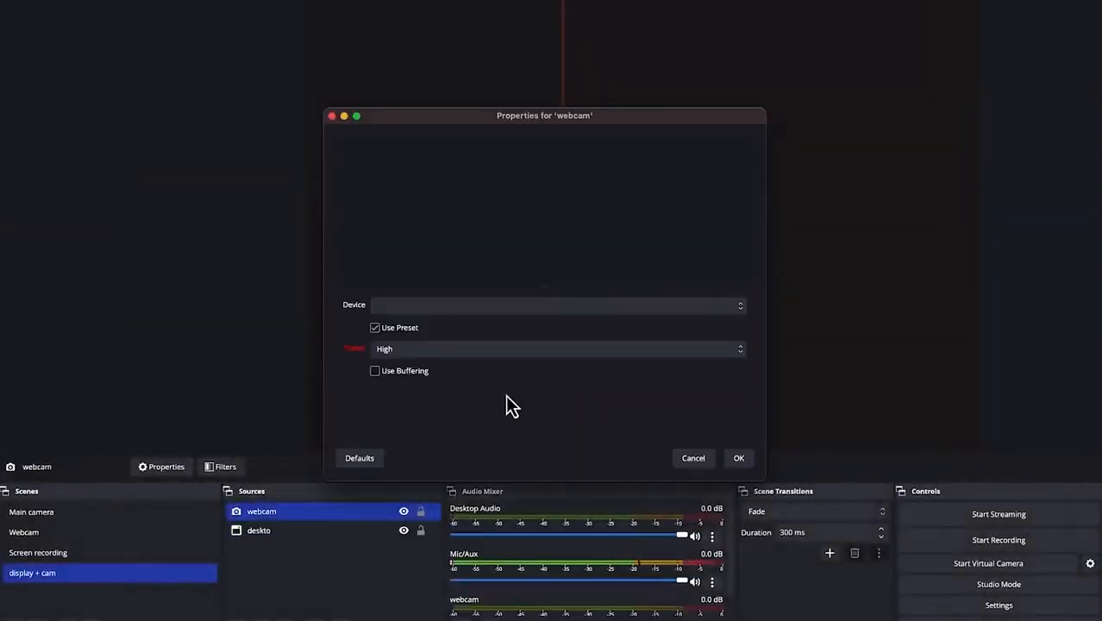
pyautogui.click(535, 308)
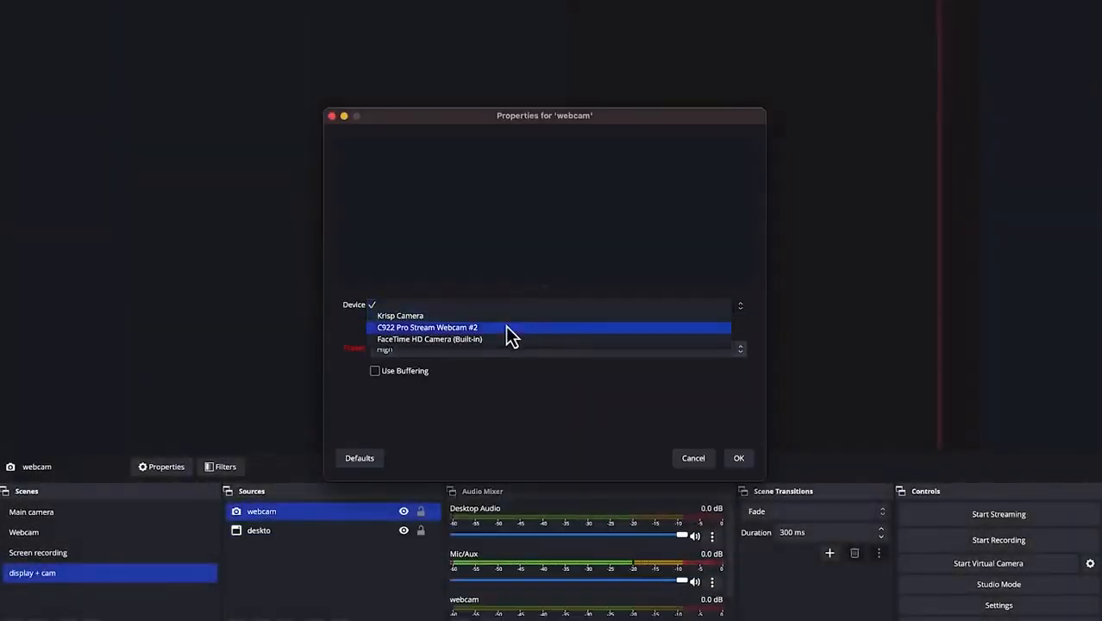
pyautogui.click(509, 328)
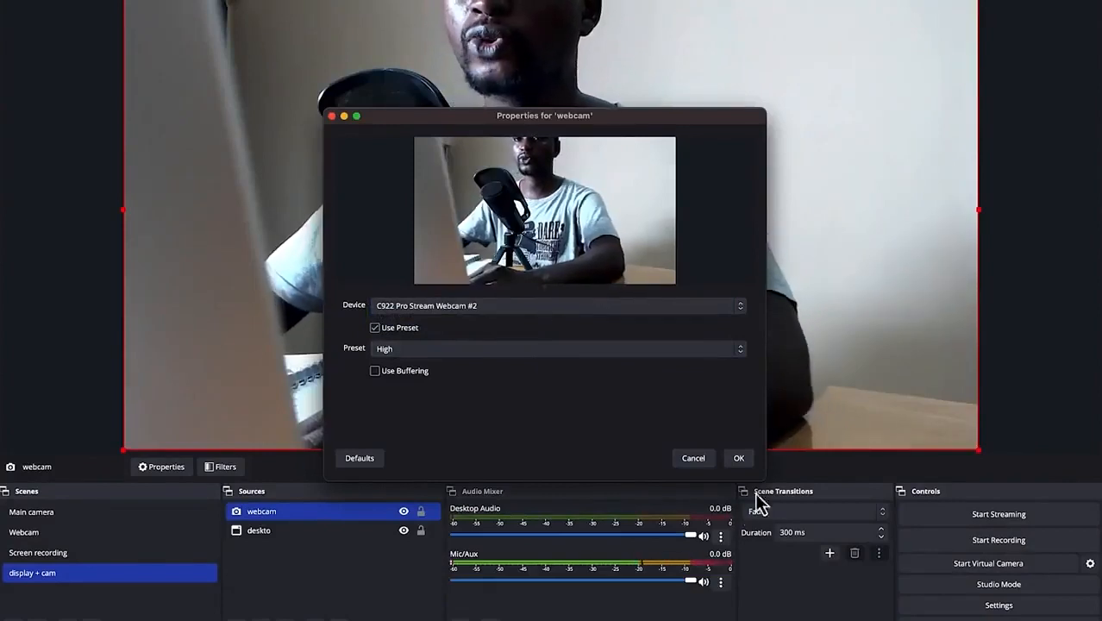
pyautogui.click(739, 458)
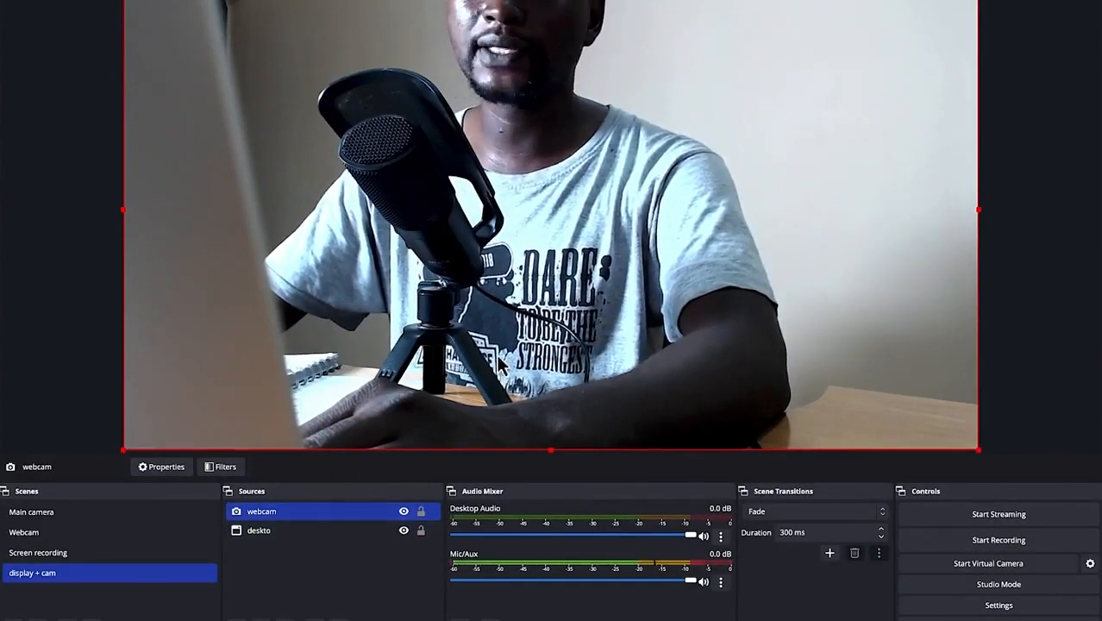
# Shrink the "webcam" source into the canvas's lower-left corner, leaving about 1486 px to its right and 835 px above.
pyautogui.moveTo(302, 544); pyautogui.dragTo(310, 533)
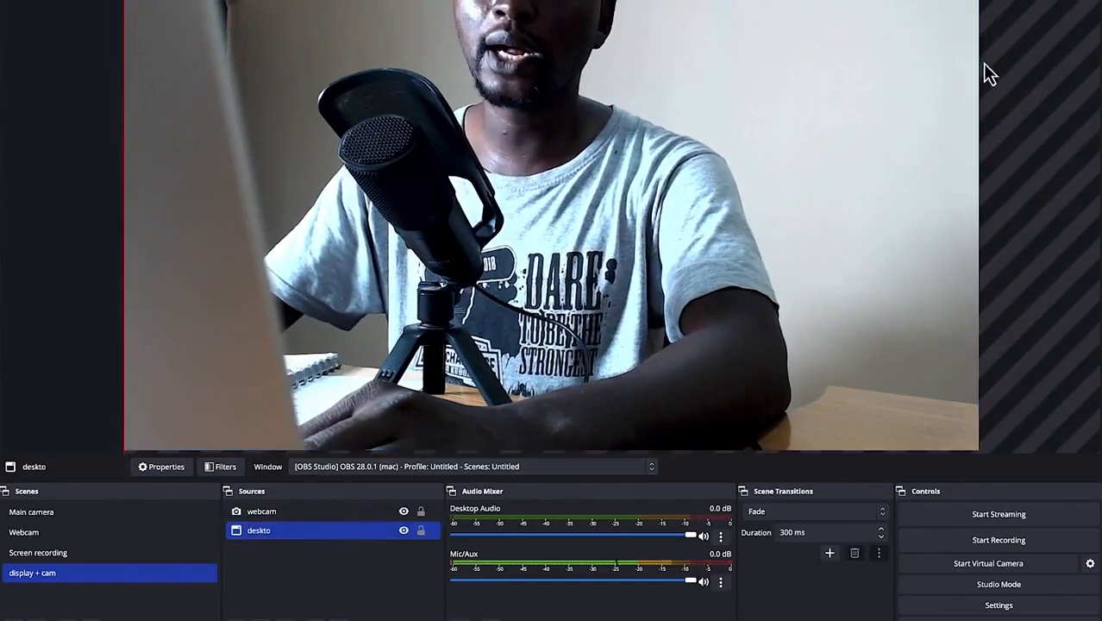
pyautogui.click(797, 102)
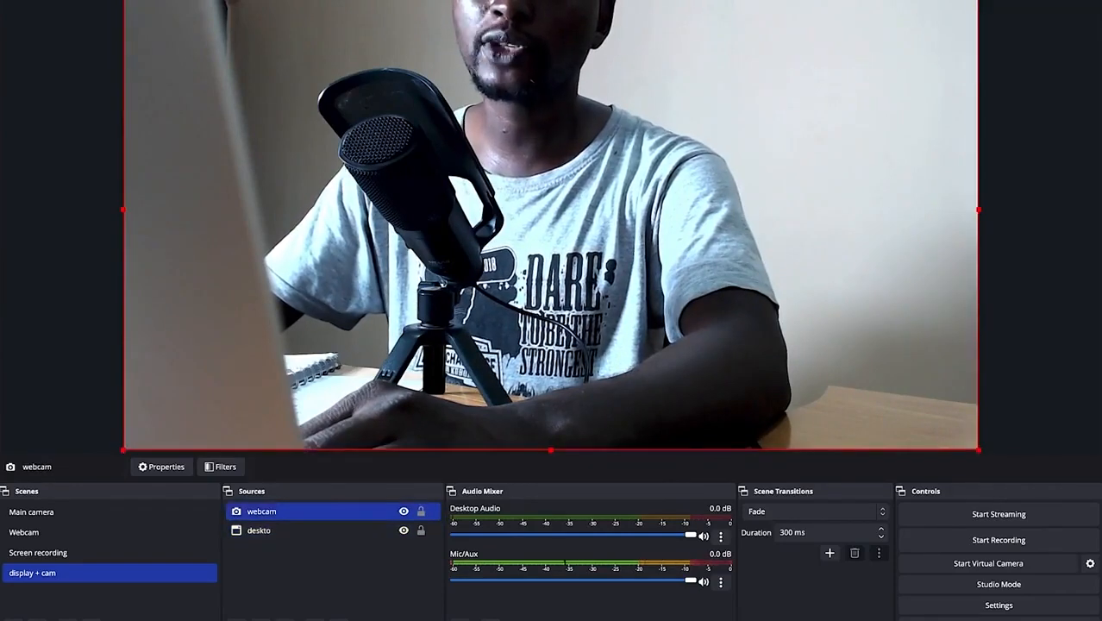
pyautogui.moveTo(974, 51); pyautogui.dragTo(285, 343)
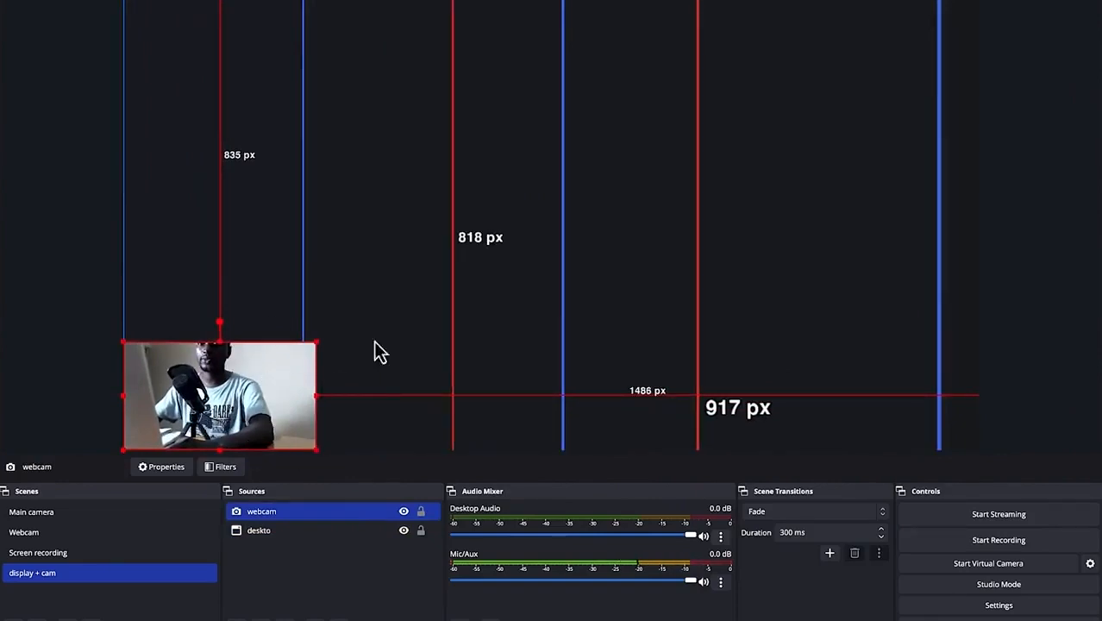
# Fit the "deskto" source to the screen behind the webcam picture.
pyautogui.click(276, 82)
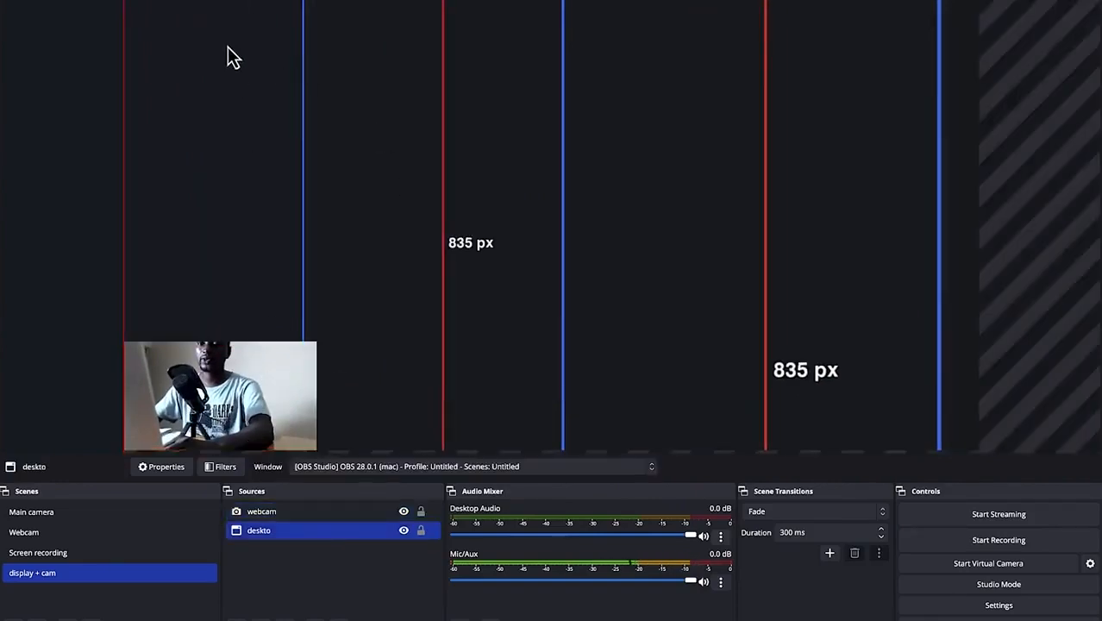
pyautogui.rightClick(227, 47)
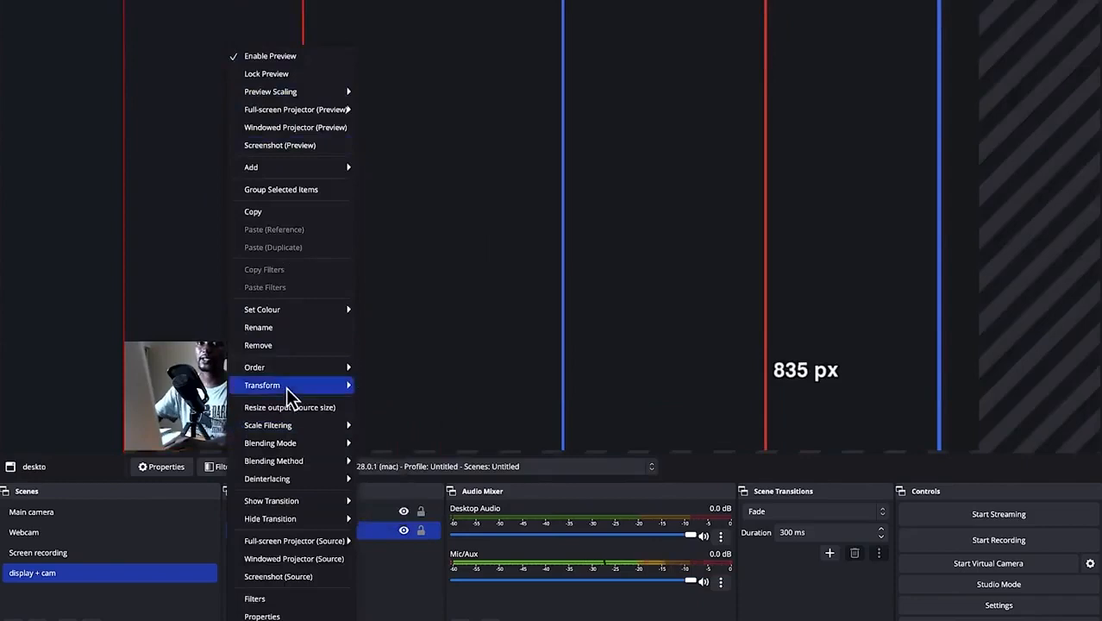
pyautogui.moveTo(288, 387)
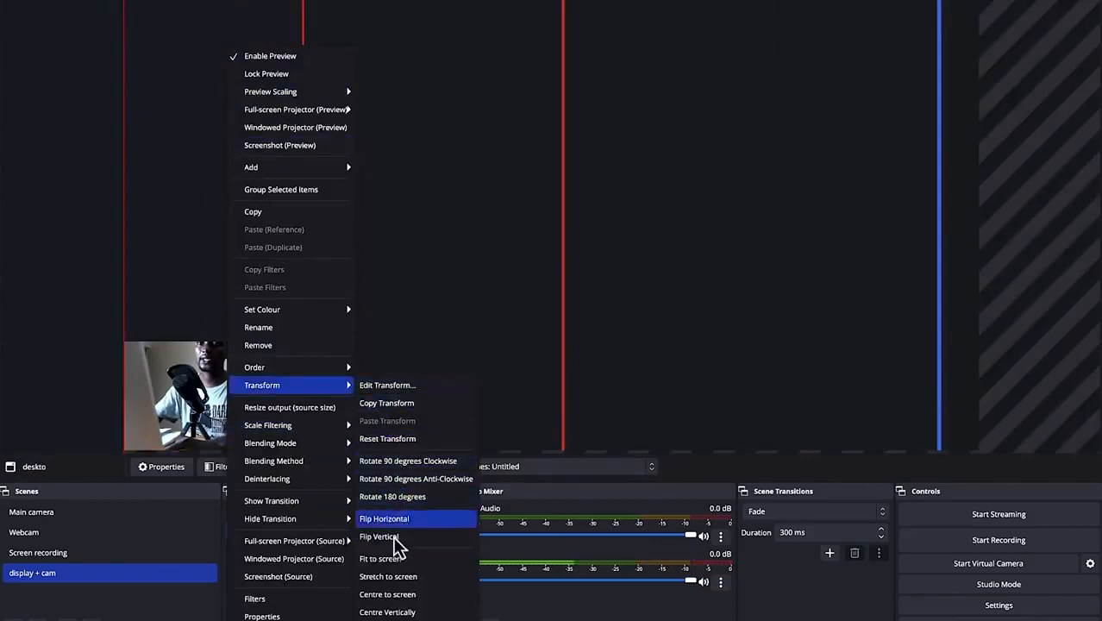
pyautogui.click(398, 558)
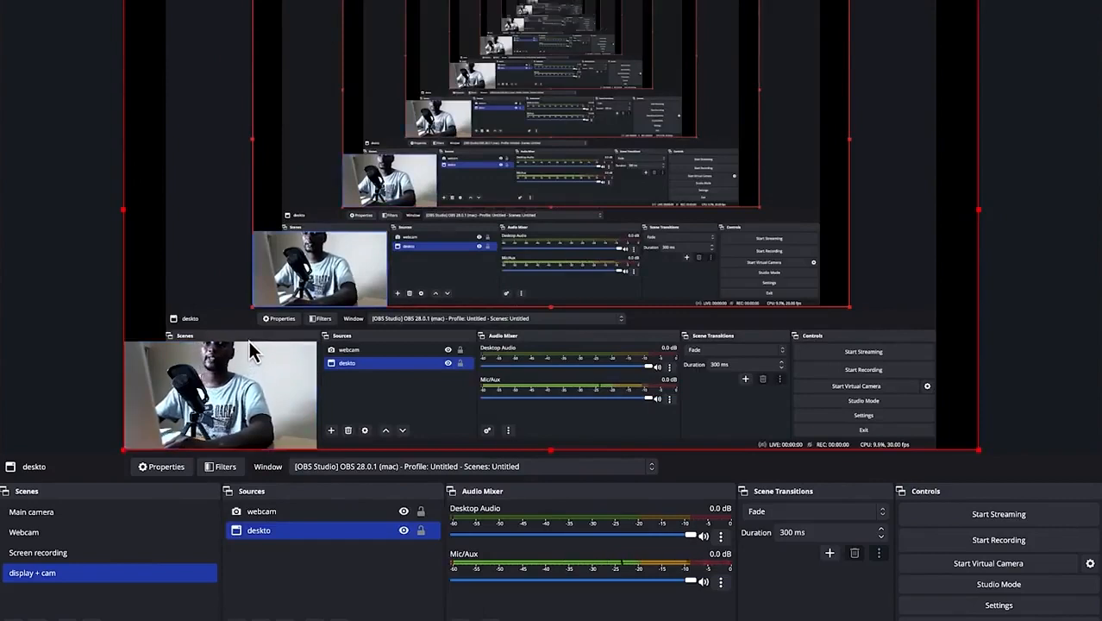
pyautogui.keyDown('shift'); pyautogui.click(189, 551); pyautogui.keyUp('shift')
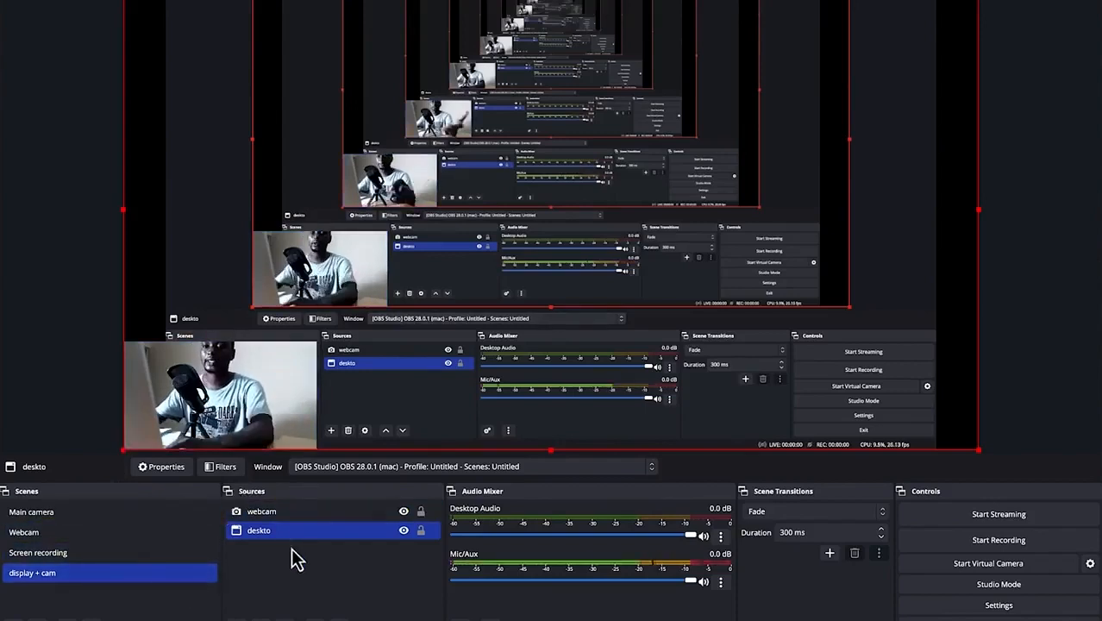
# Add a new scene named "Media".
pyautogui.click(35, 613)
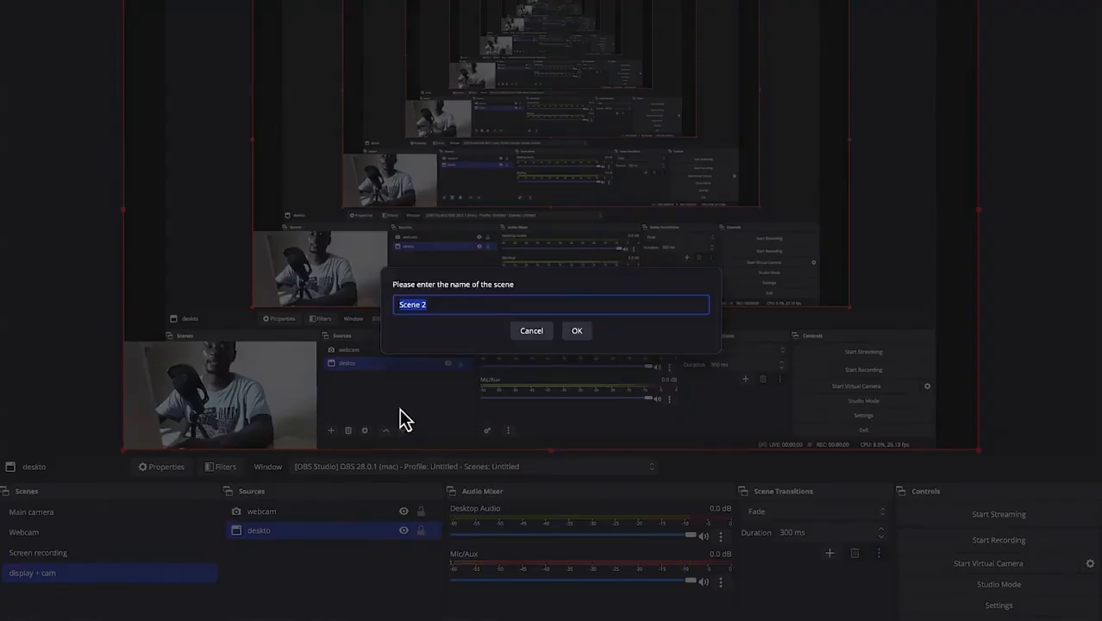
pyautogui.write('Media')
pyautogui.press('Return')
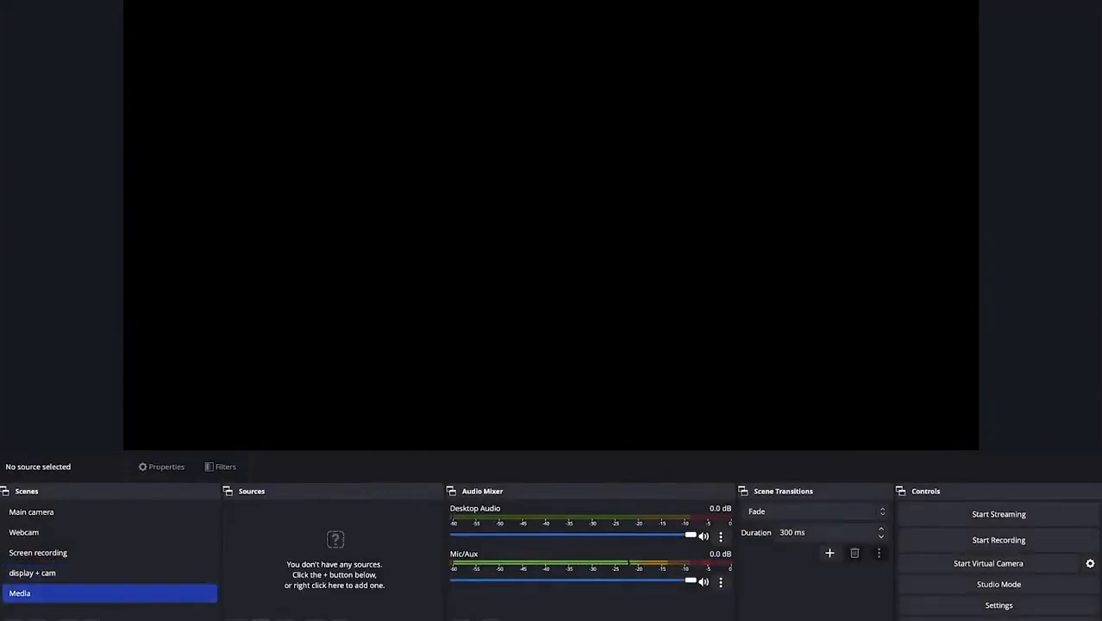
# Add a Colour Source with its default name to the "Media" scene and set its colour to blue #00aaff.
pyautogui.click(236, 616)
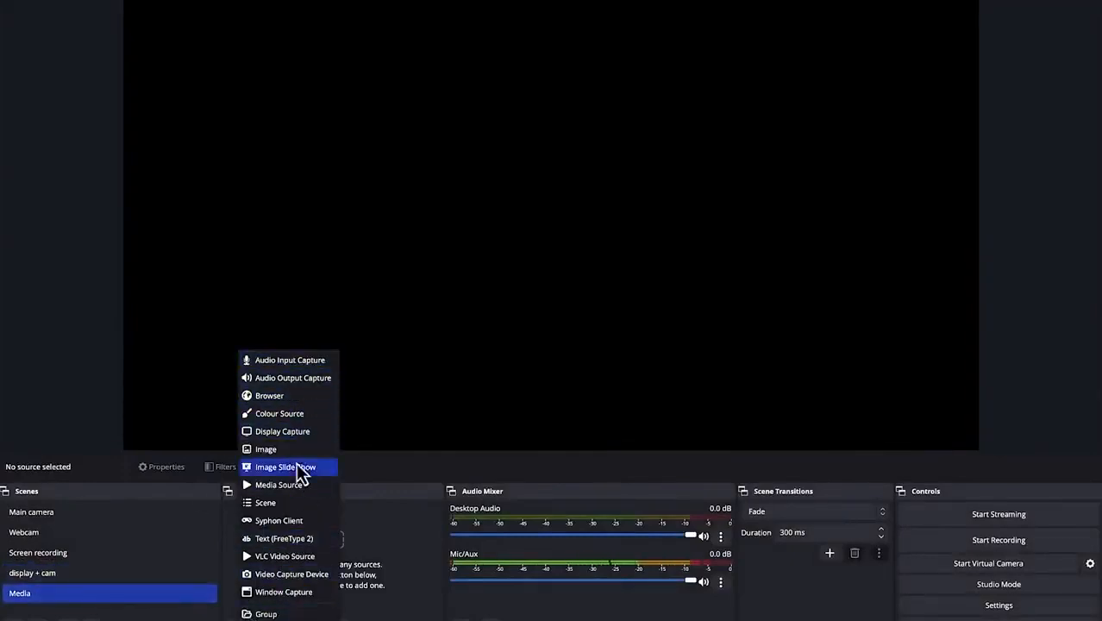
pyautogui.click(301, 418)
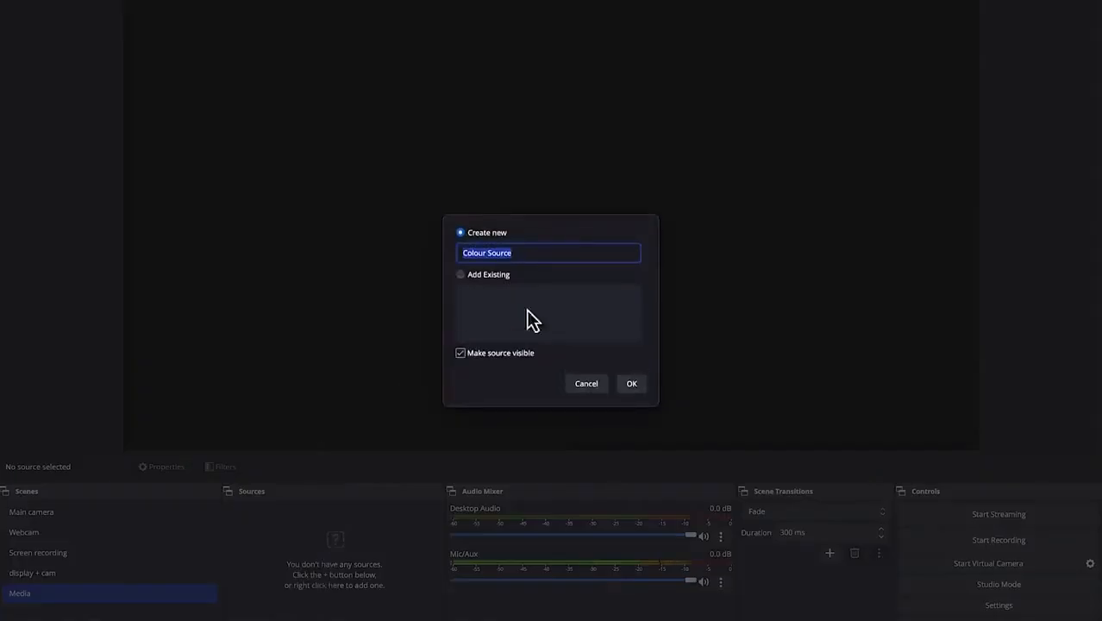
pyautogui.click(630, 385)
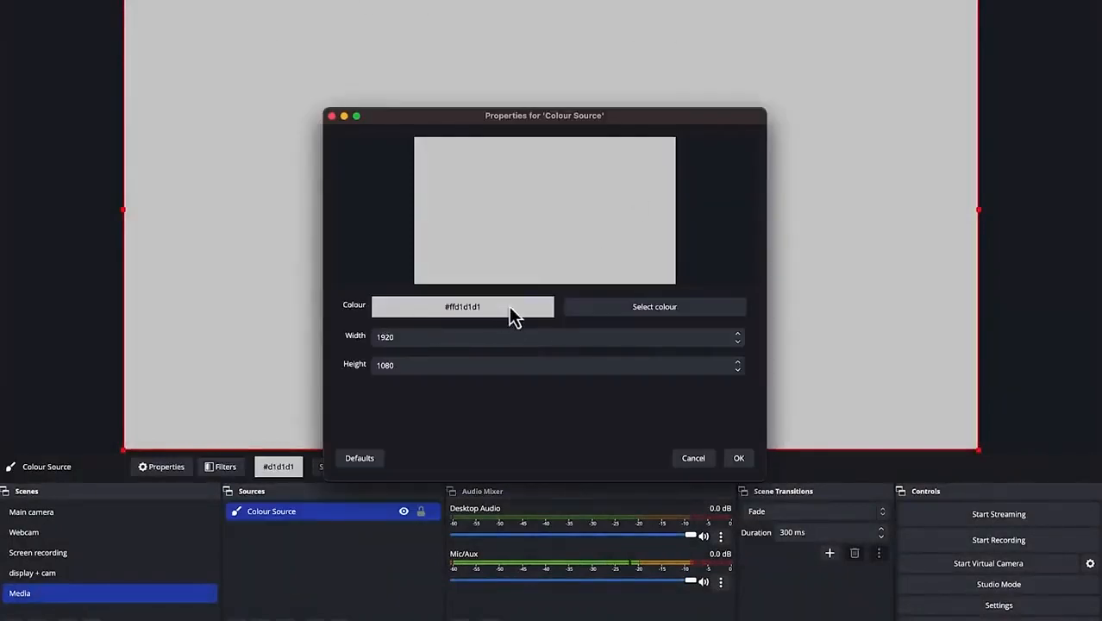
pyautogui.click(646, 312)
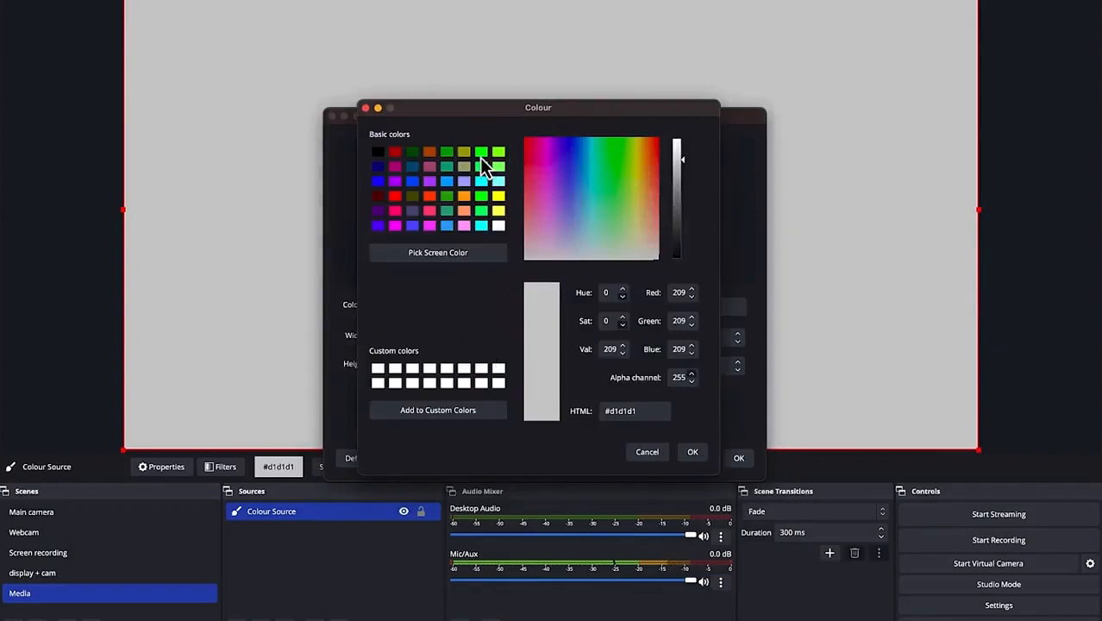
pyautogui.click(453, 170)
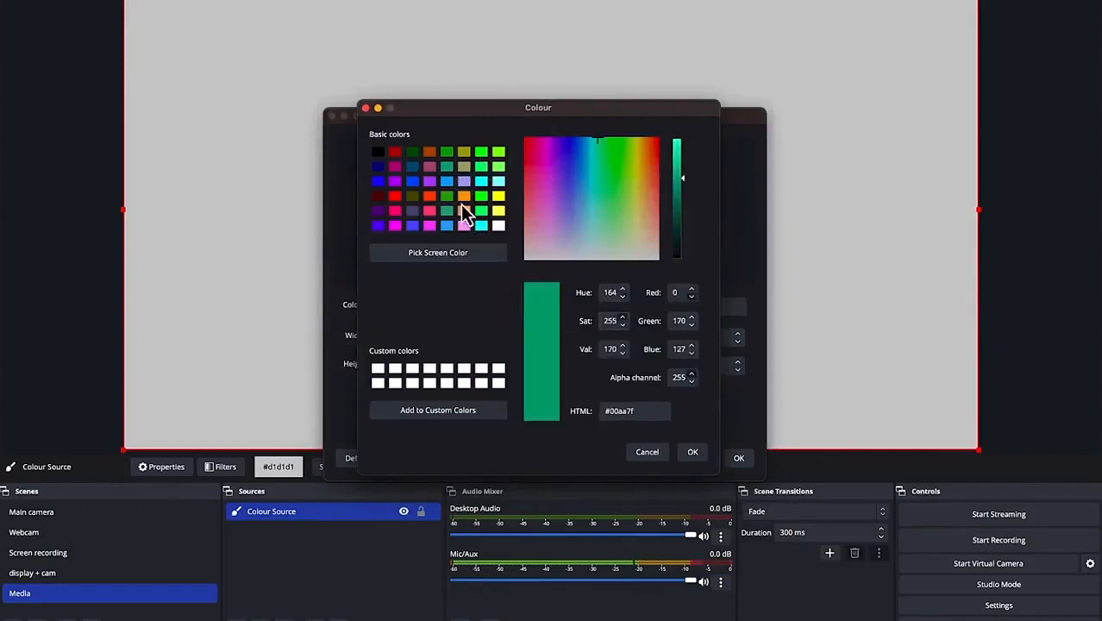
pyautogui.click(448, 179)
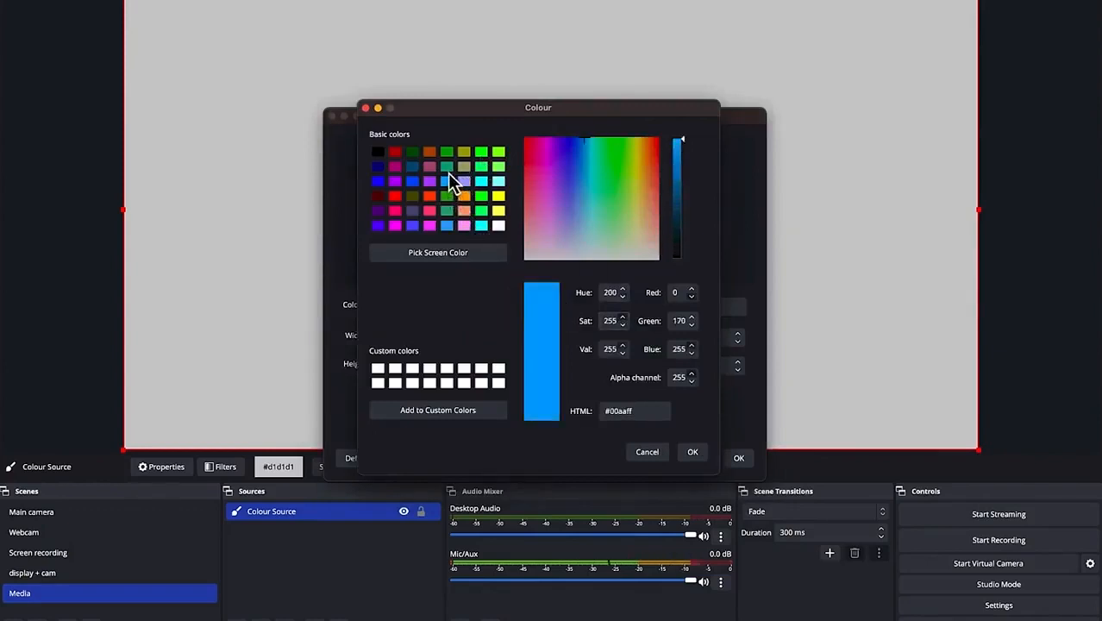
pyautogui.click(694, 455)
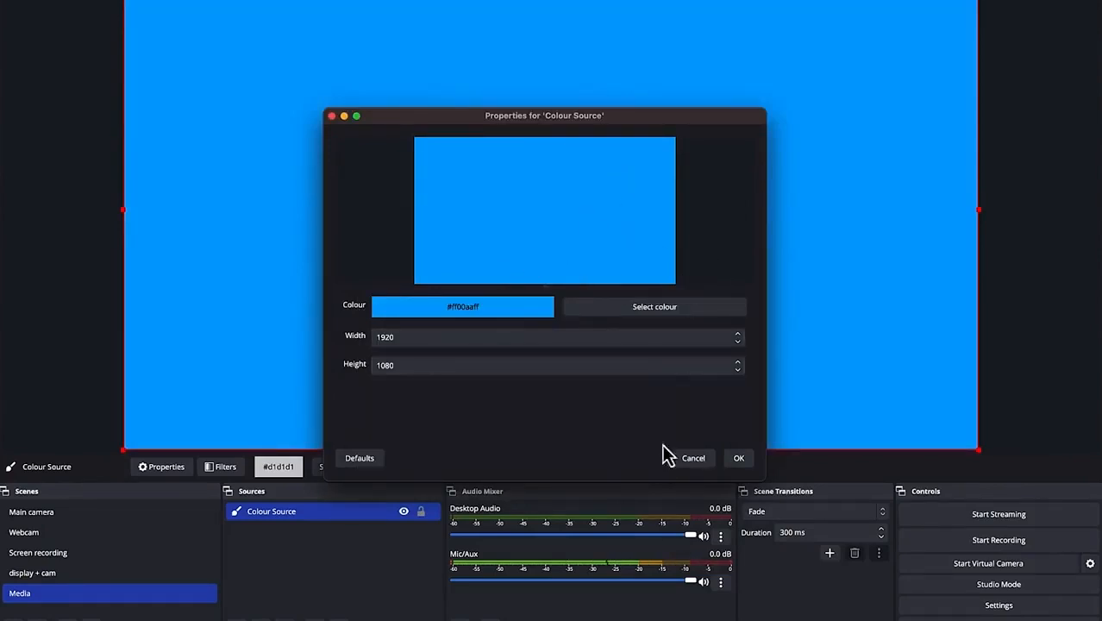
pyautogui.click(739, 458)
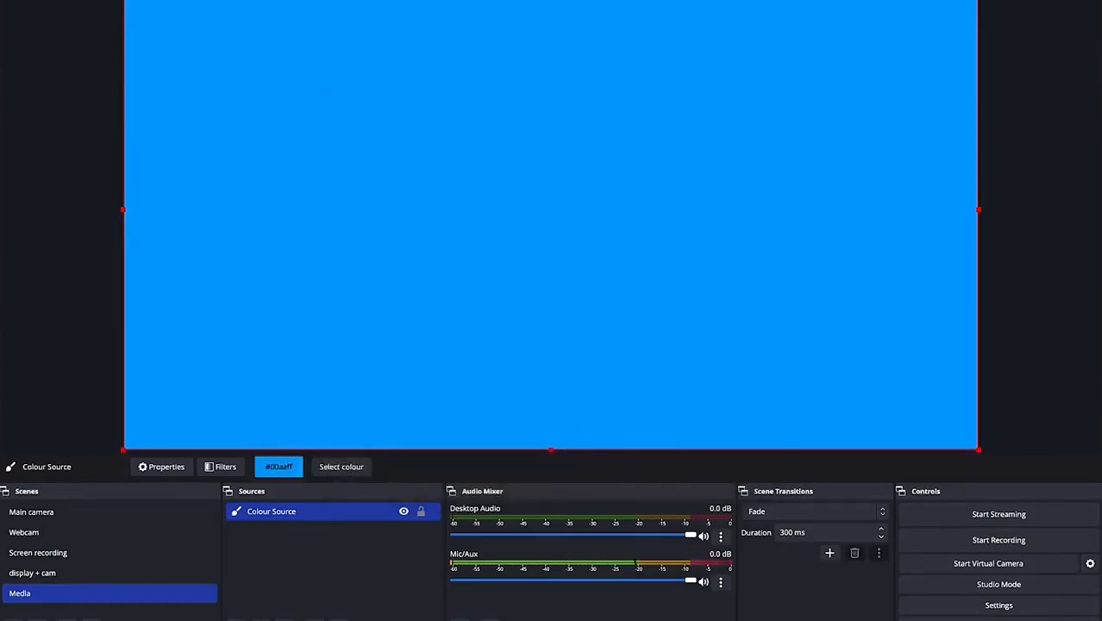
pyautogui.click(235, 618)
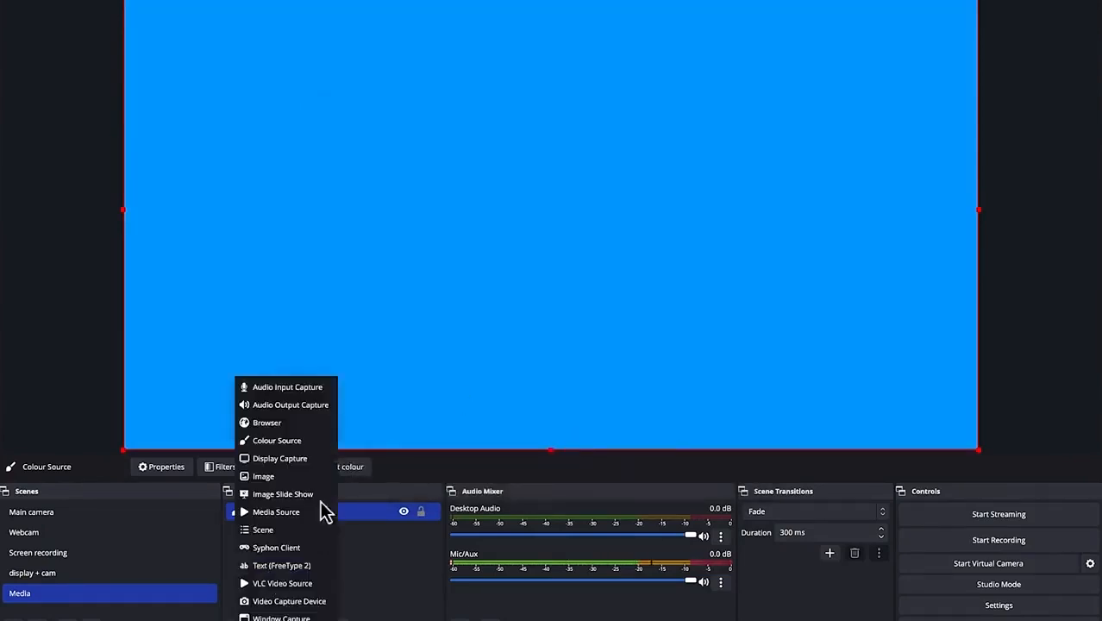
pyautogui.click(308, 423)
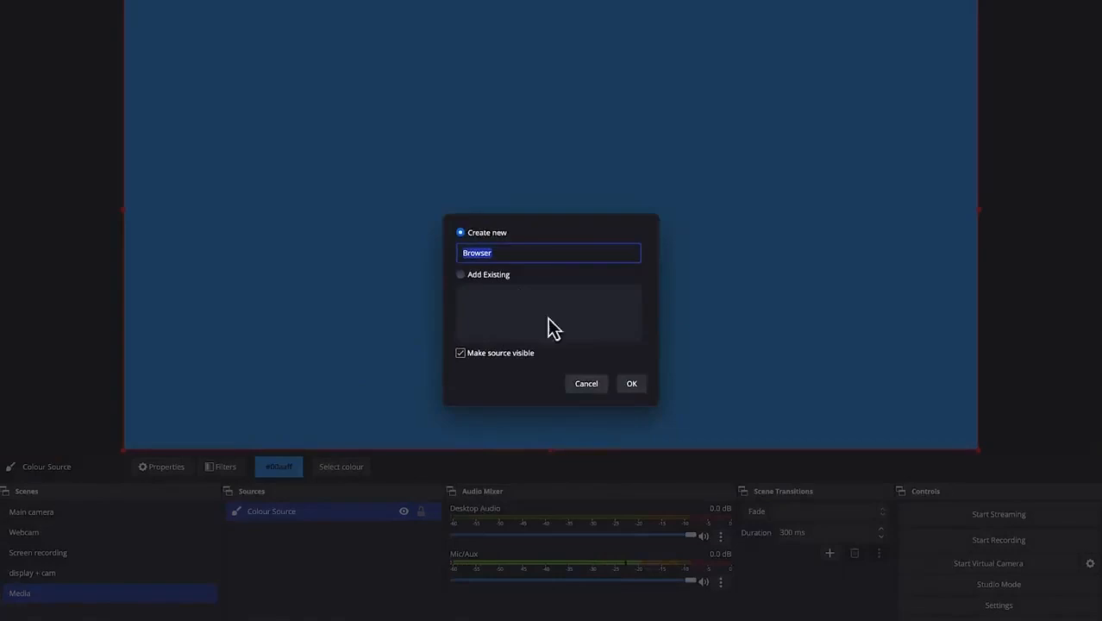
pyautogui.click(631, 385)
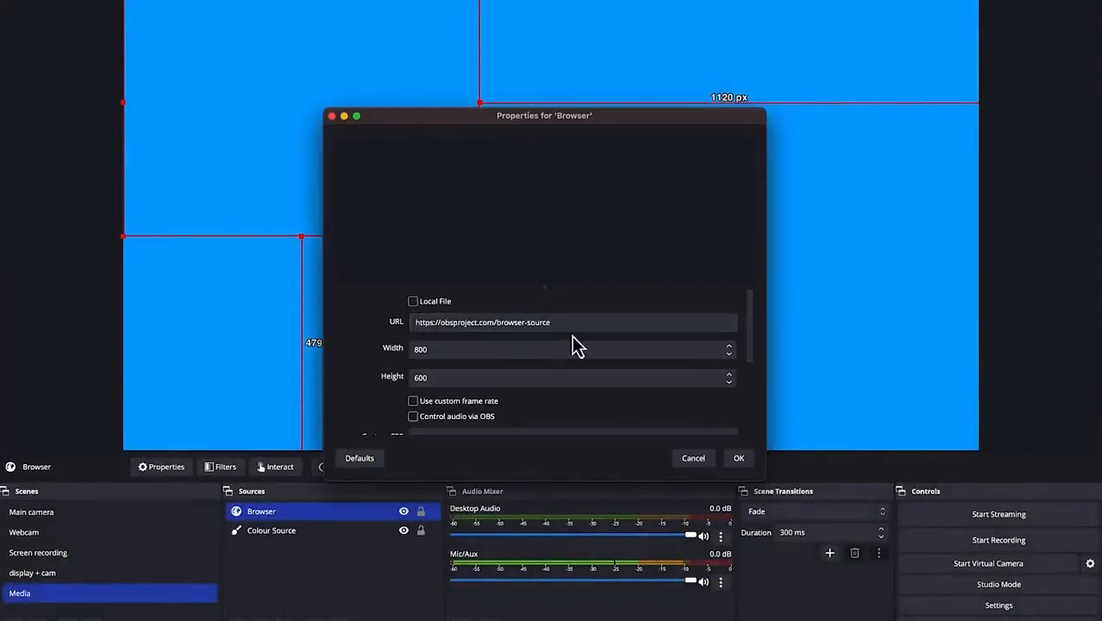
pyautogui.moveTo(558, 325); pyautogui.dragTo(381, 315)
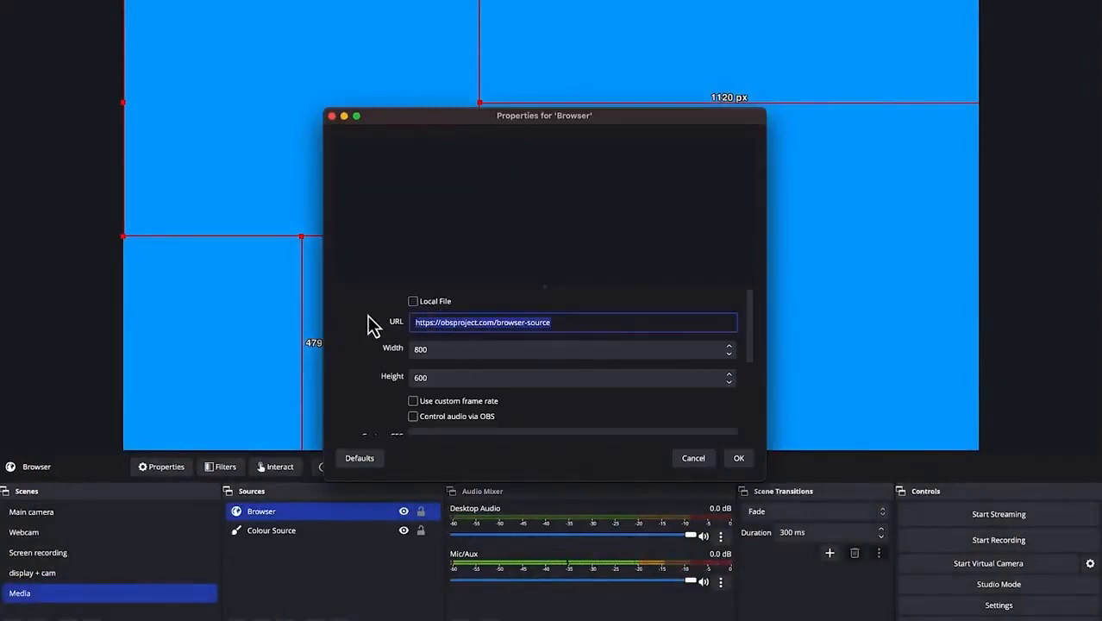
pyautogui.write('www.google.com')
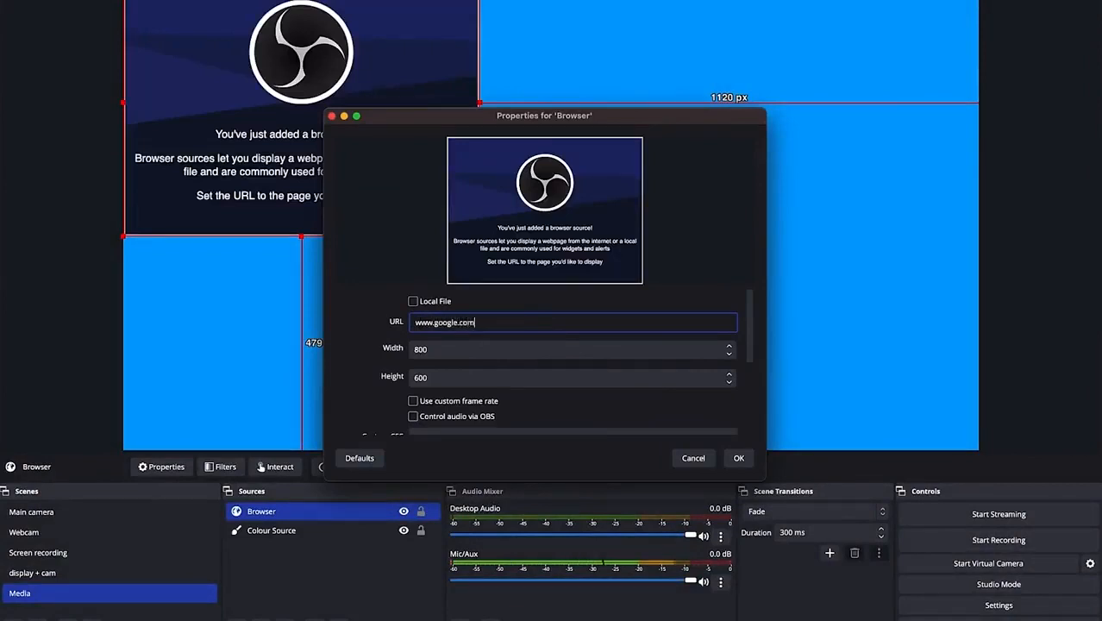
pyautogui.press('Return')
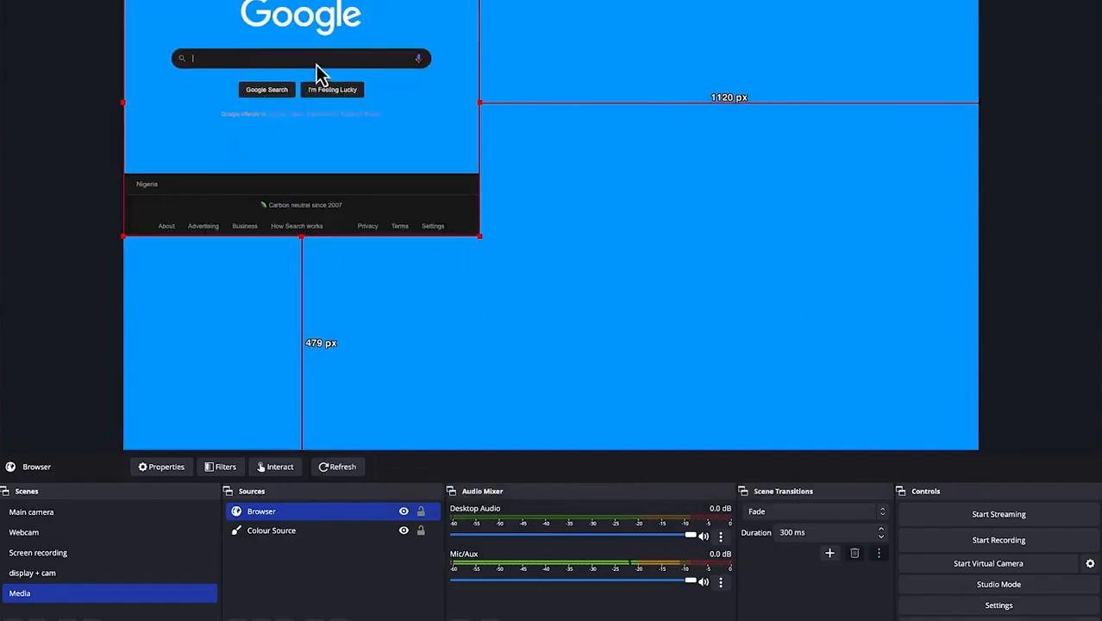
pyautogui.press('Down')
pyautogui.press('Up')
pyautogui.press('Down')
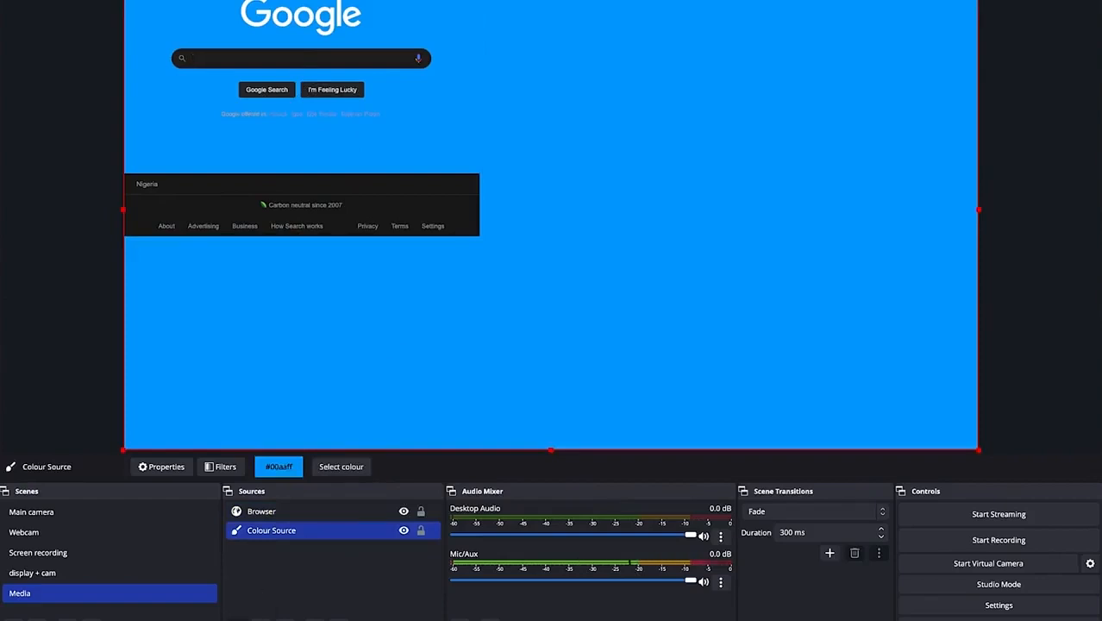
# Add an Image Slide Show source with its default name, keeping its visibility behaviour at "Always play even when not visible".
pyautogui.click(232, 618)
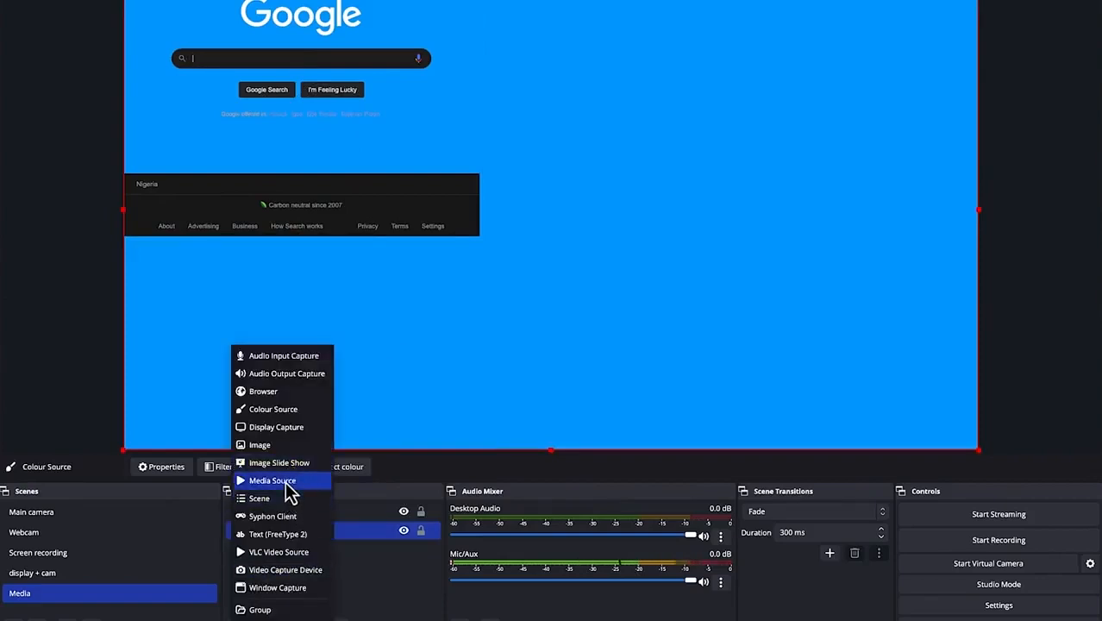
pyautogui.click(289, 464)
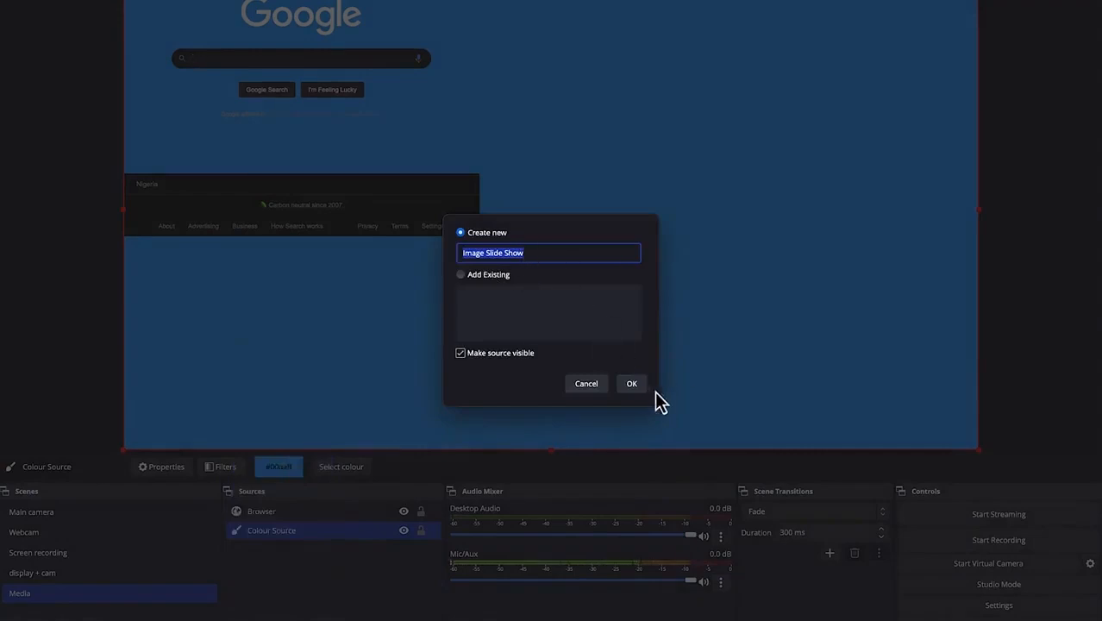
pyautogui.click(631, 384)
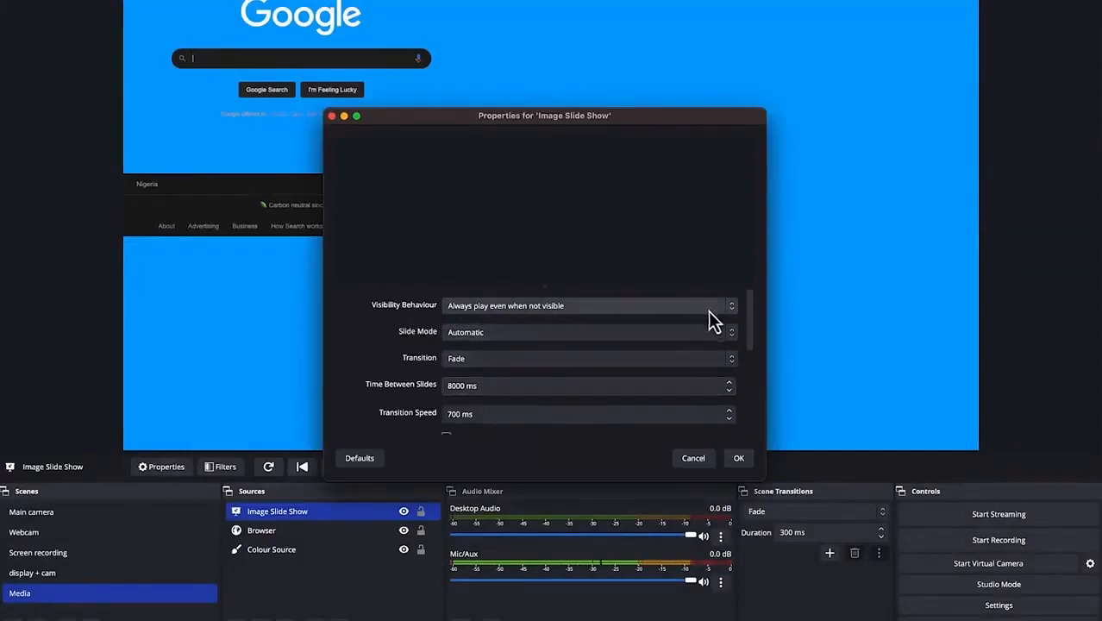
pyautogui.click(733, 308)
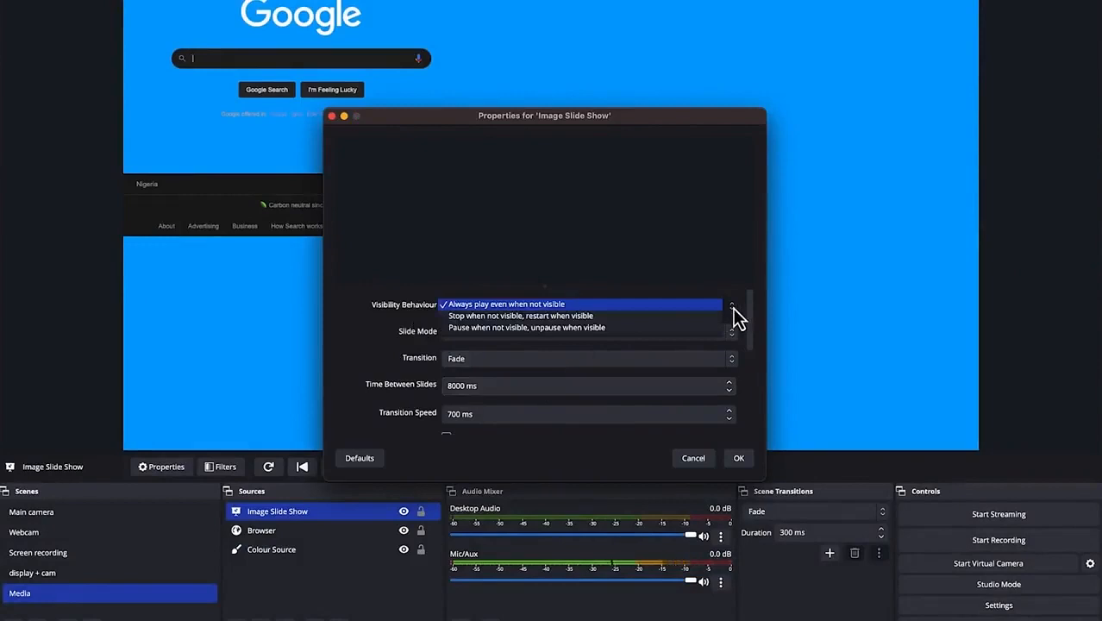
pyautogui.click(595, 303)
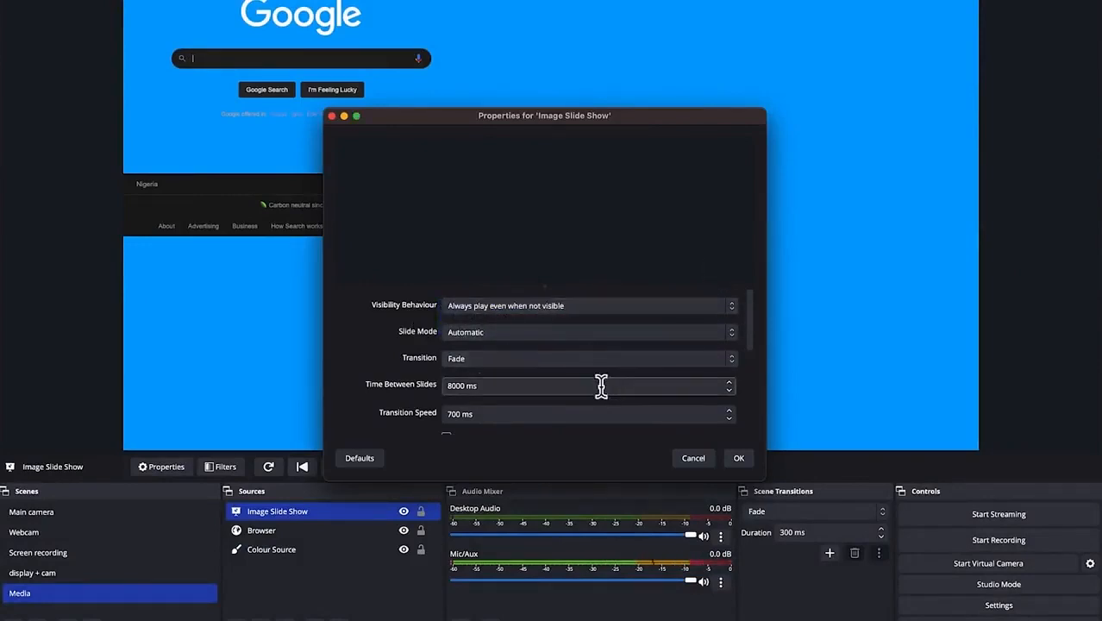
# Load adobe-removebg-preview.png, the black-and-white initials logo and the blue-green watercolor background from Downloads into the slide show.
pyautogui.moveTo(752, 320); pyautogui.dragTo(756, 406)
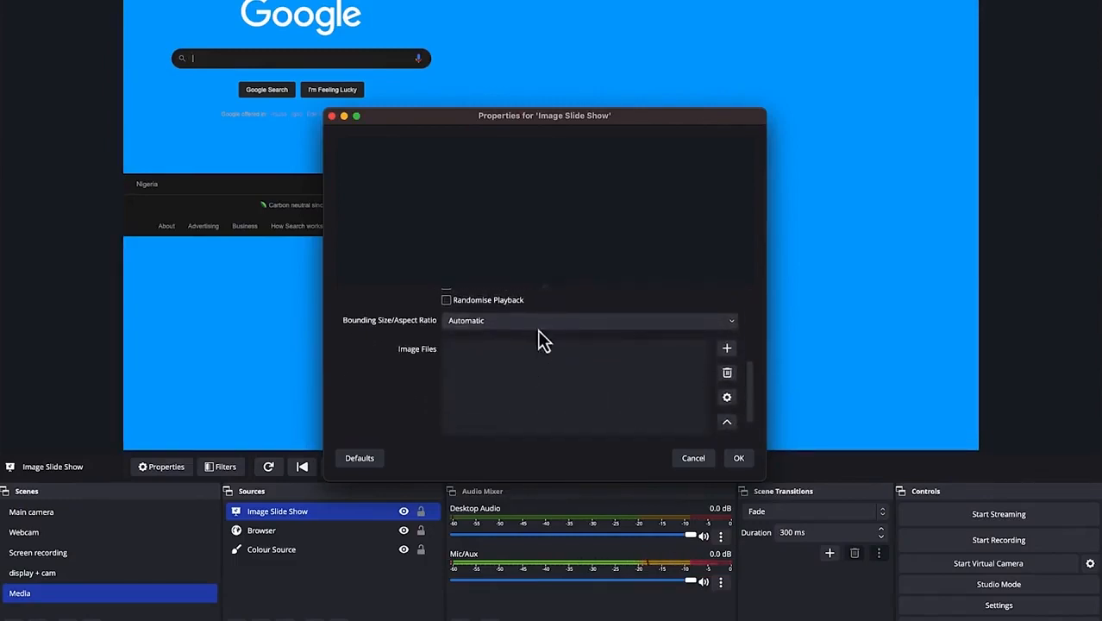
pyautogui.click(726, 349)
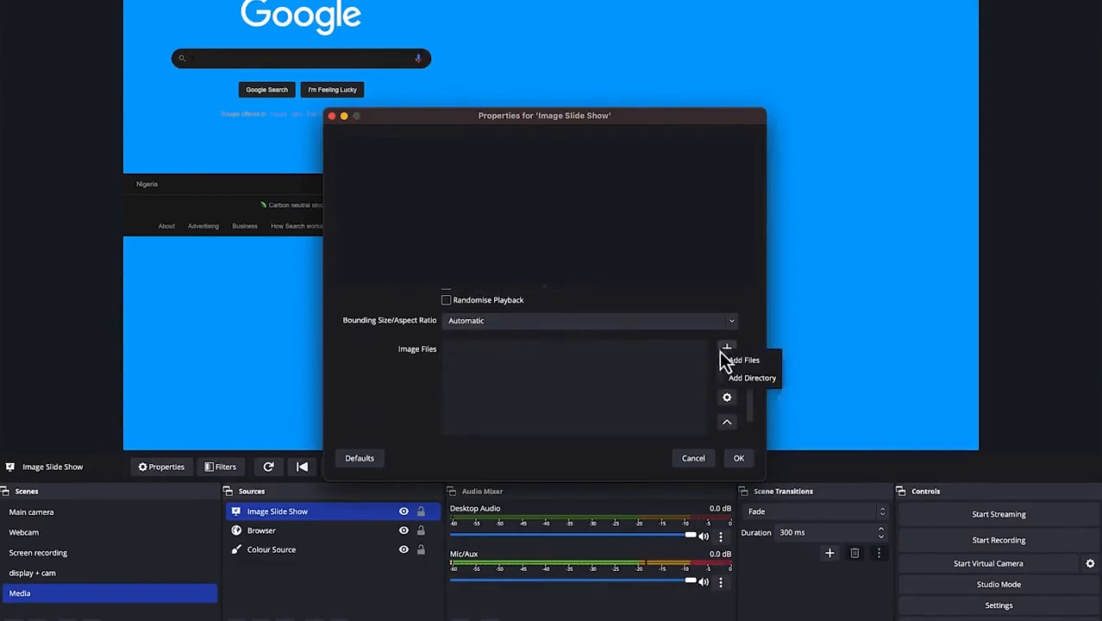
pyautogui.click(759, 380)
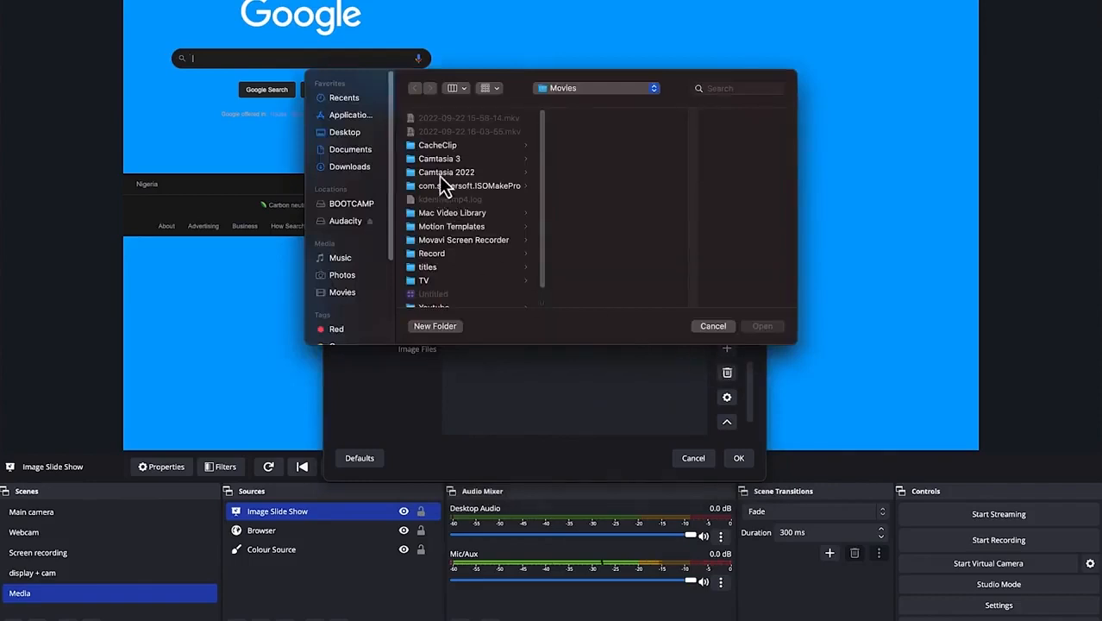
pyautogui.click(348, 155)
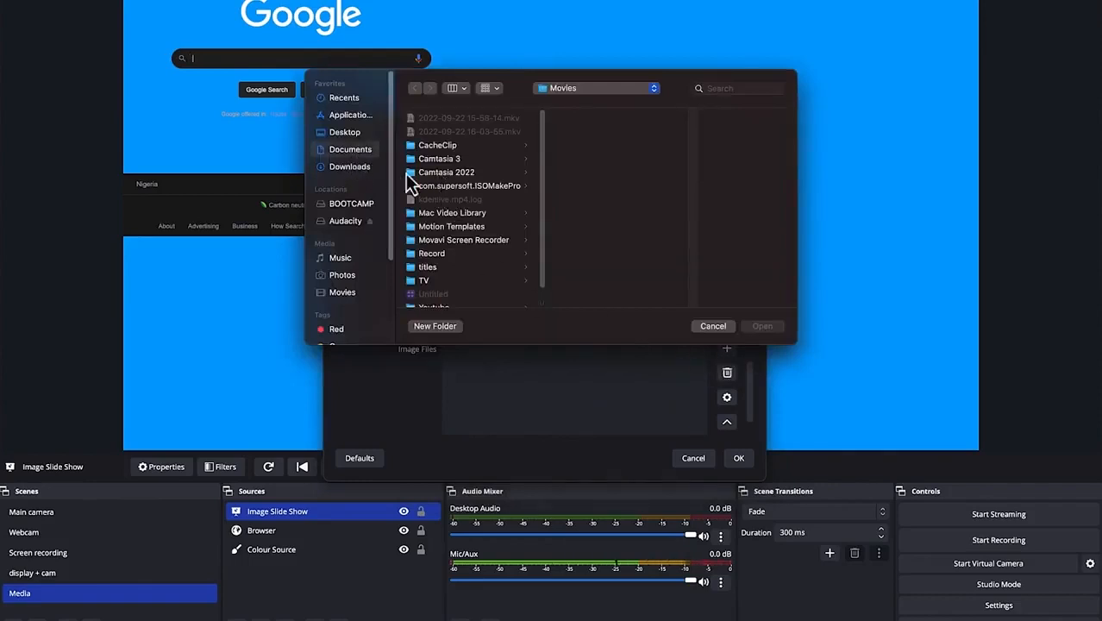
pyautogui.click(350, 168)
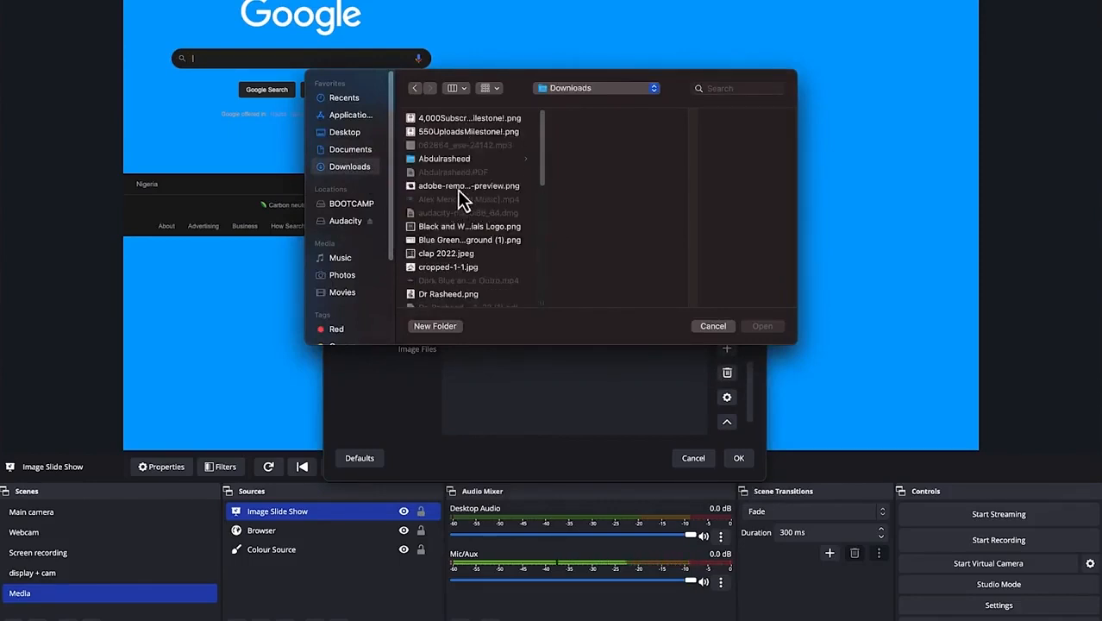
pyautogui.click(457, 188)
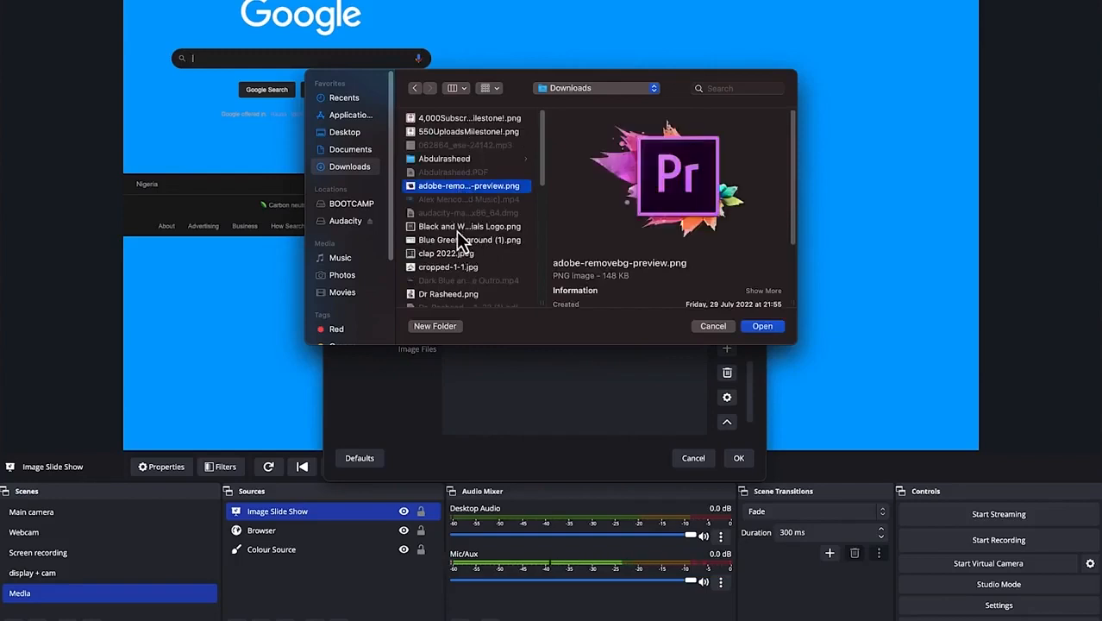
pyautogui.keyDown('super'); pyautogui.click(456, 229); pyautogui.keyUp('super')
pyautogui.keyDown('super'); pyautogui.click(451, 240); pyautogui.keyUp('super')
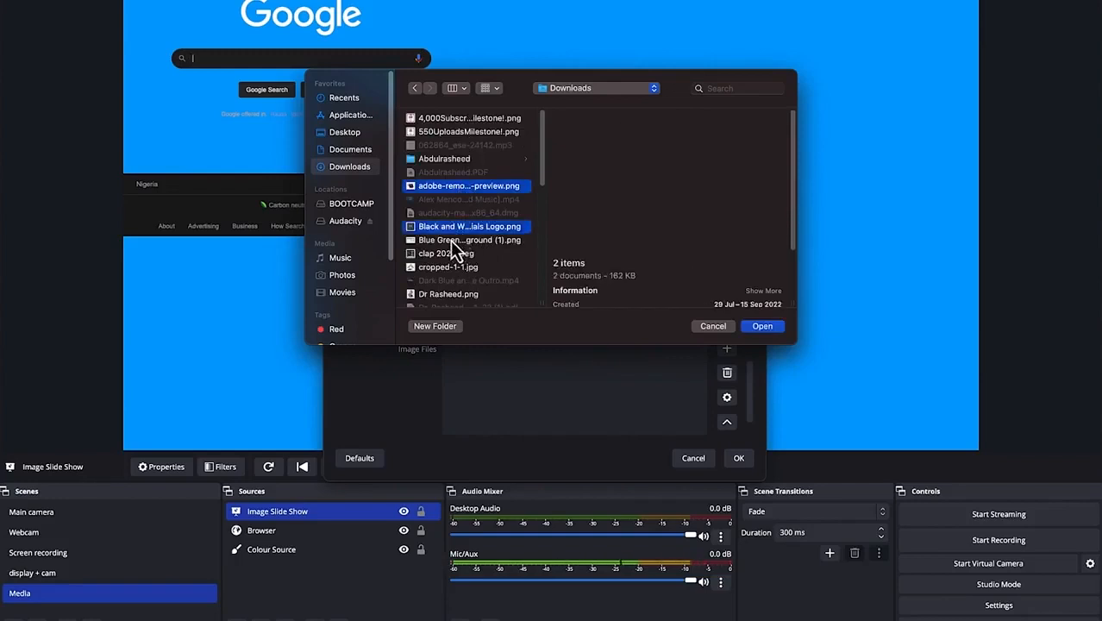
pyautogui.click(761, 327)
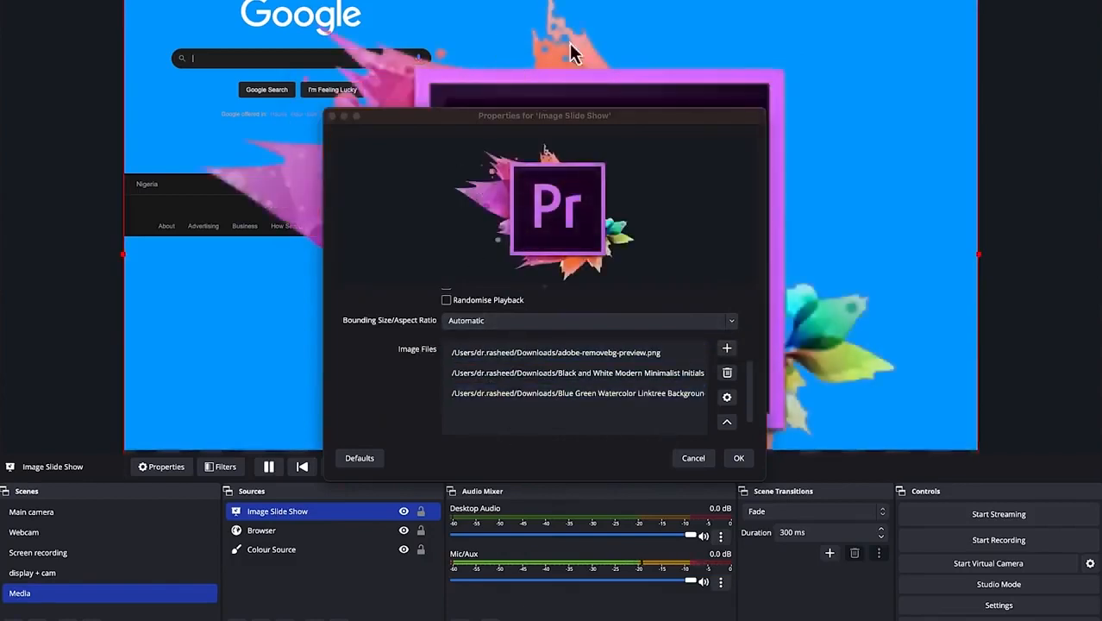
pyautogui.click(739, 460)
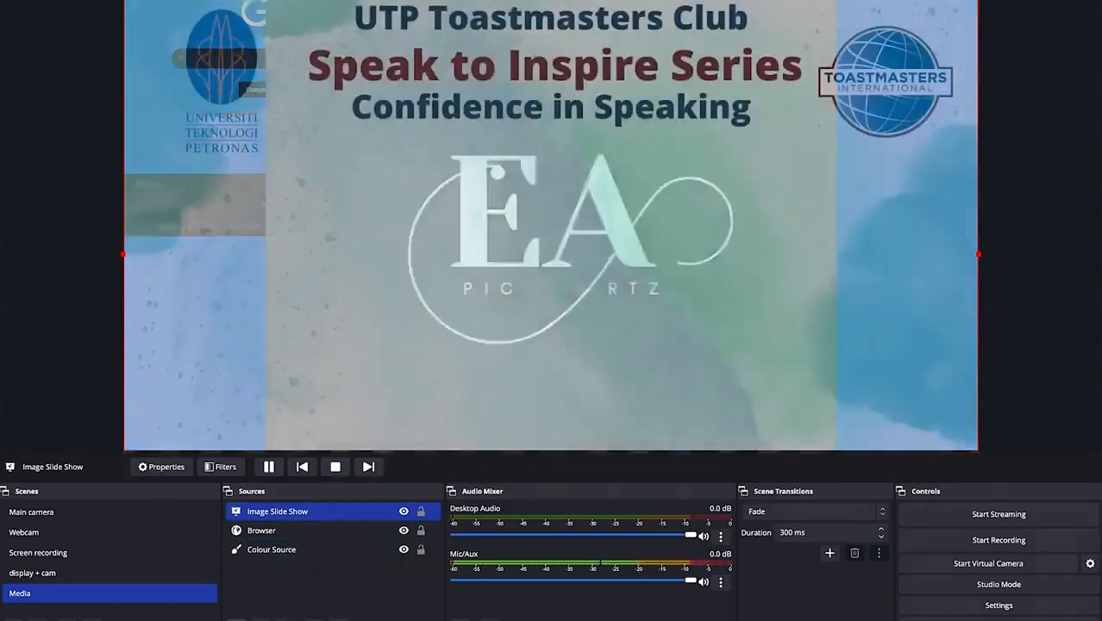
# Add a Text (FreeType 2) source with its default name and enter the text "This is a test".
pyautogui.click(238, 614)
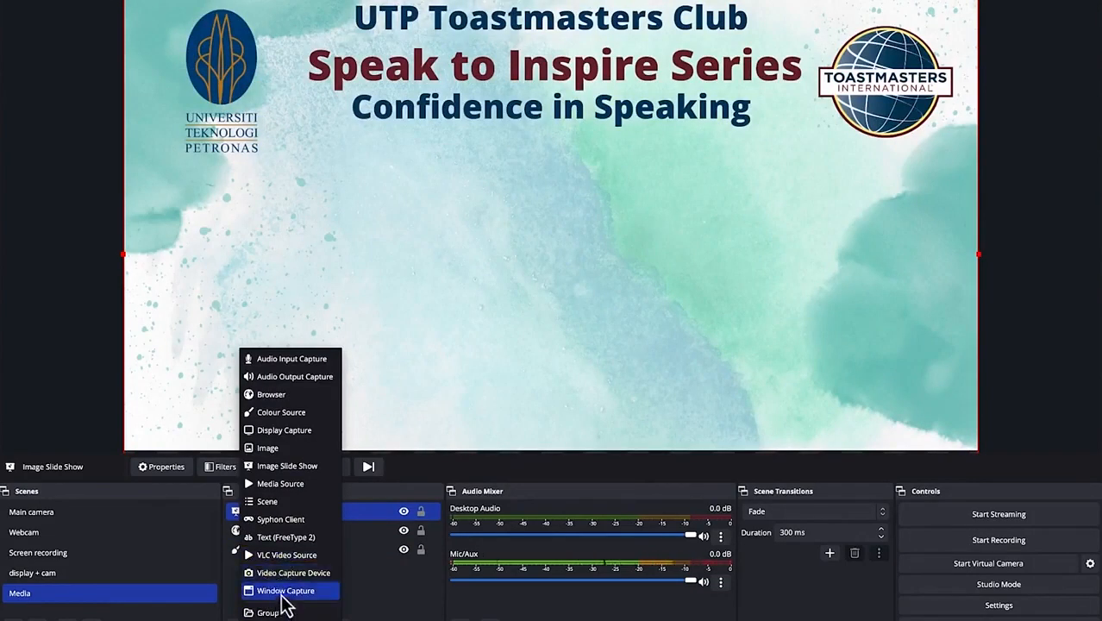
pyautogui.click(315, 537)
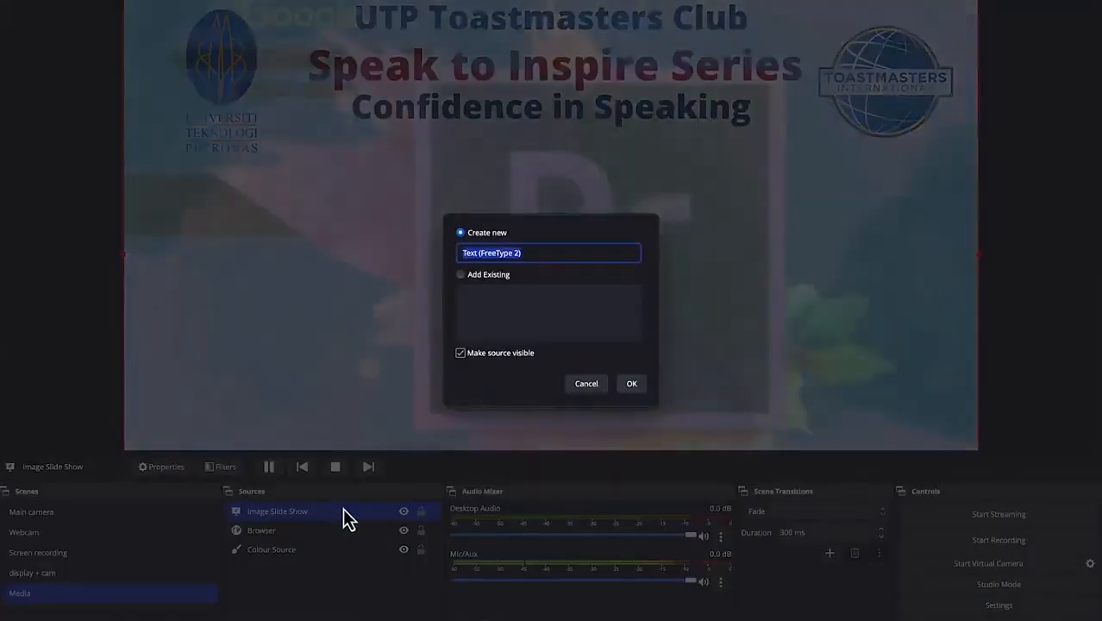
pyautogui.click(629, 384)
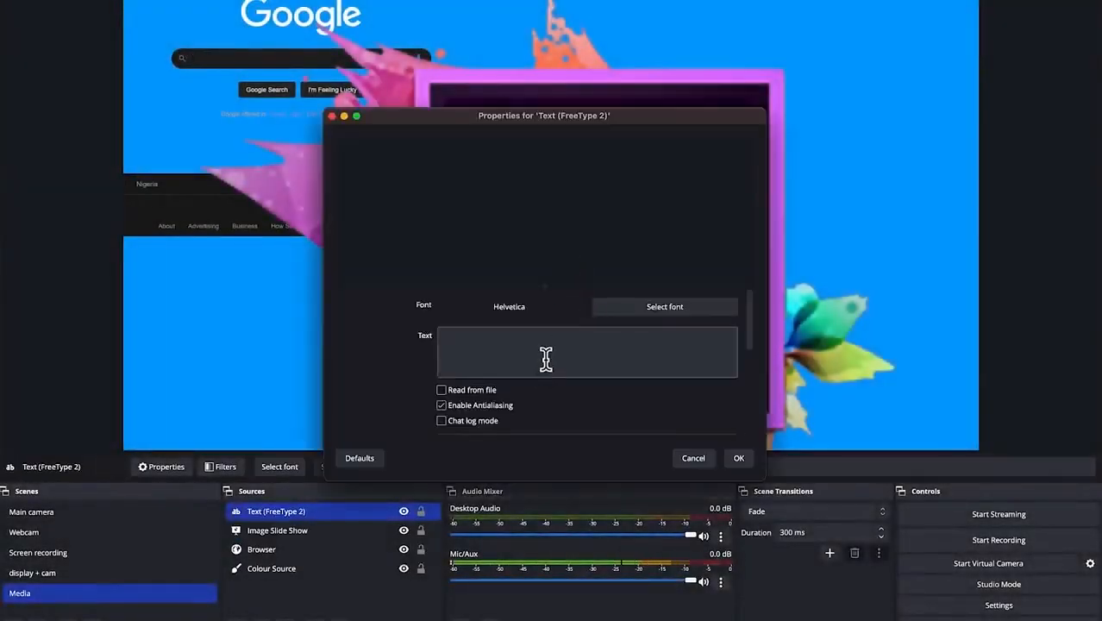
pyautogui.click(545, 356)
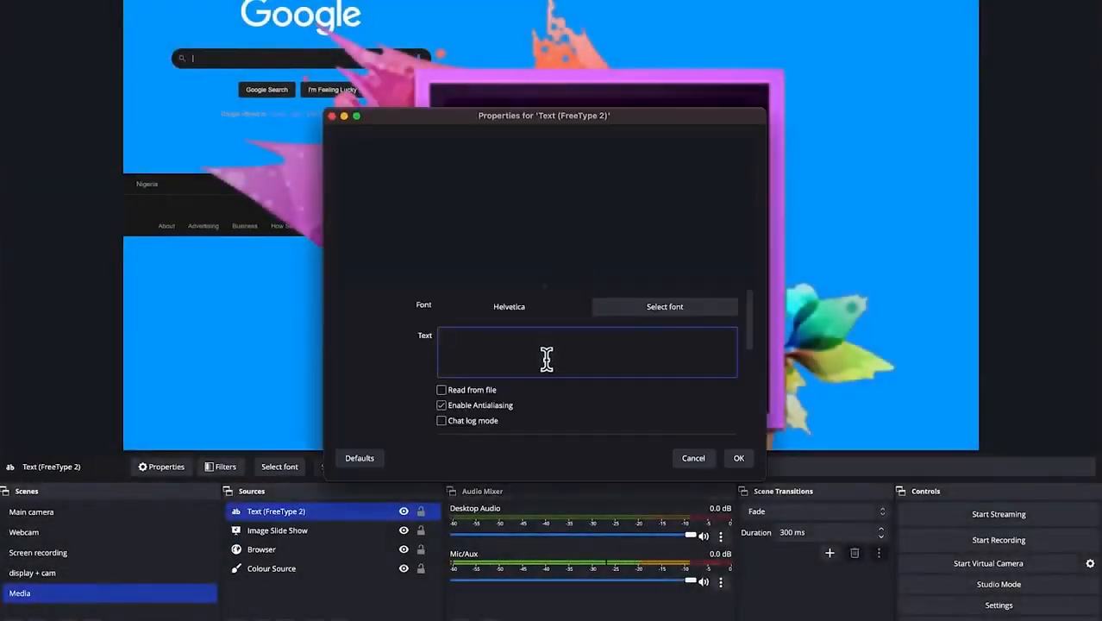
pyautogui.write('This is a test')
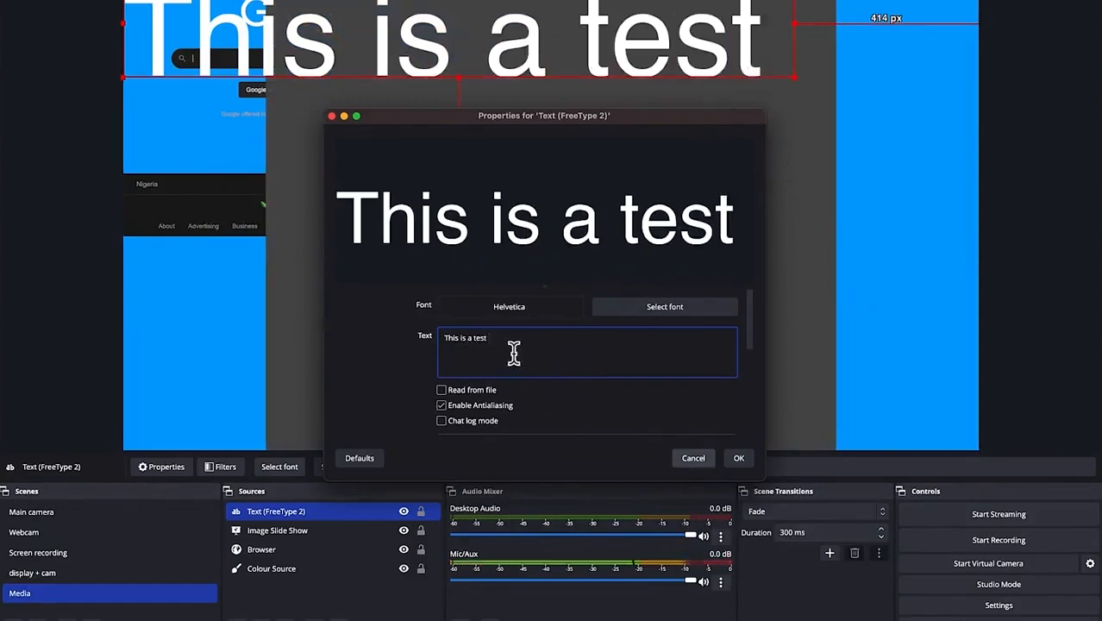
# Replace the text with the presenter's name above the line "Speech and Presentation coach", and open the font selection.
pyautogui.press('super+a')
pyautogui.write('Dr. Rasheed')
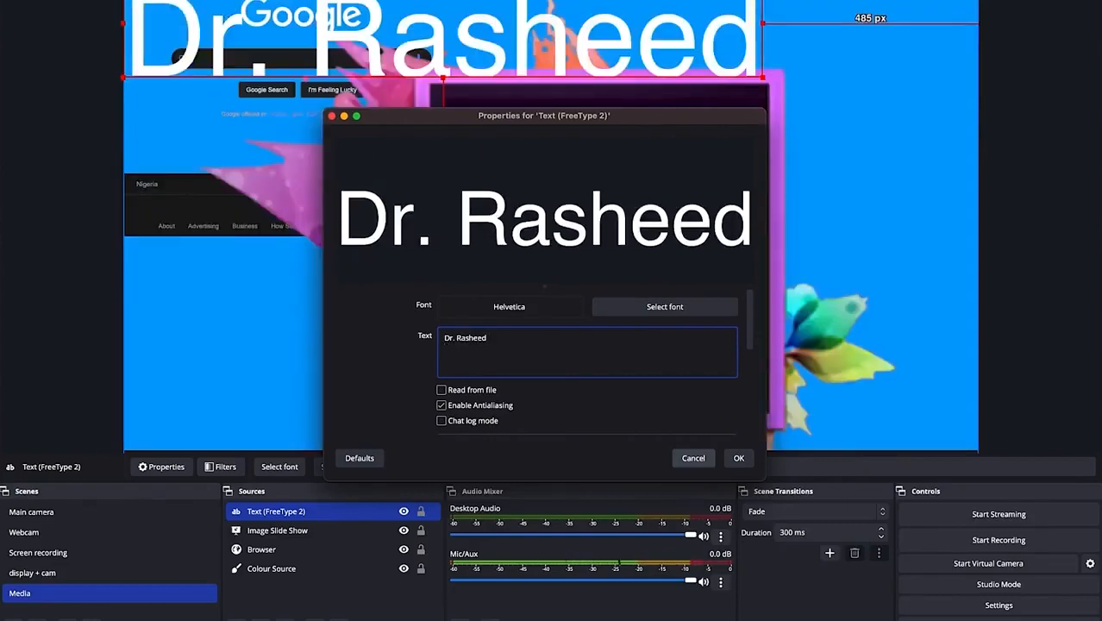
pyautogui.write('peech an')
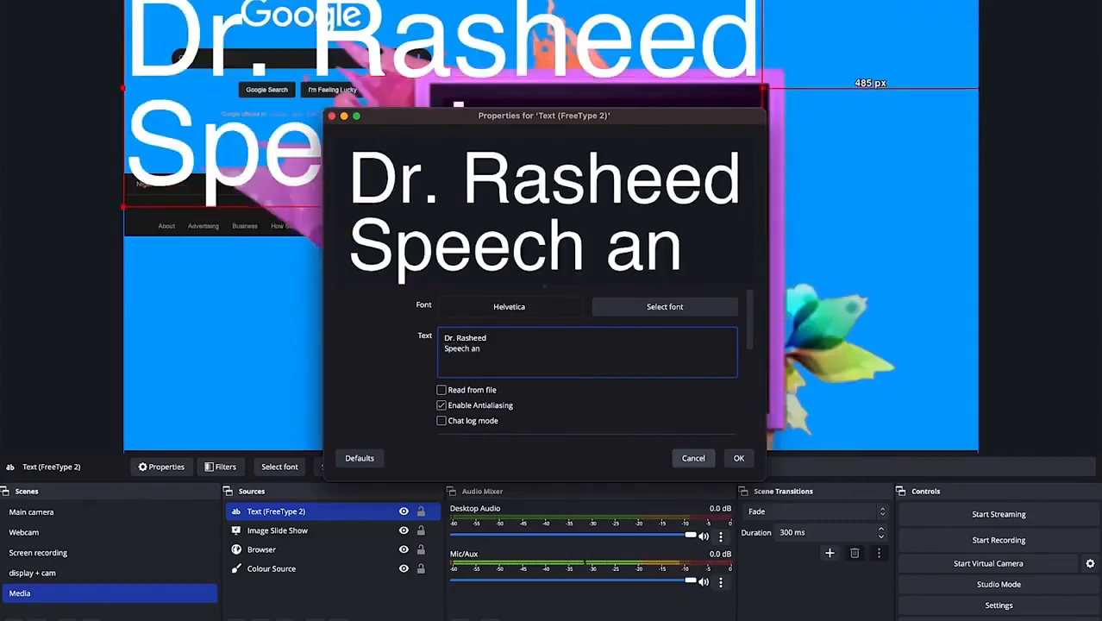
pyautogui.write('d Presentatio')
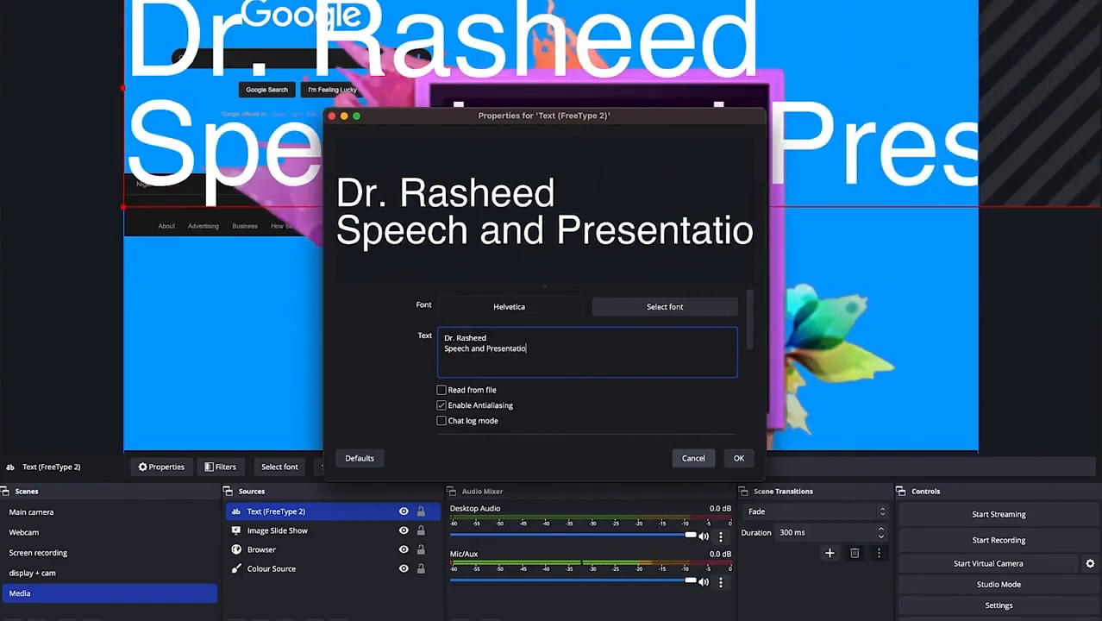
pyautogui.write('n coach')
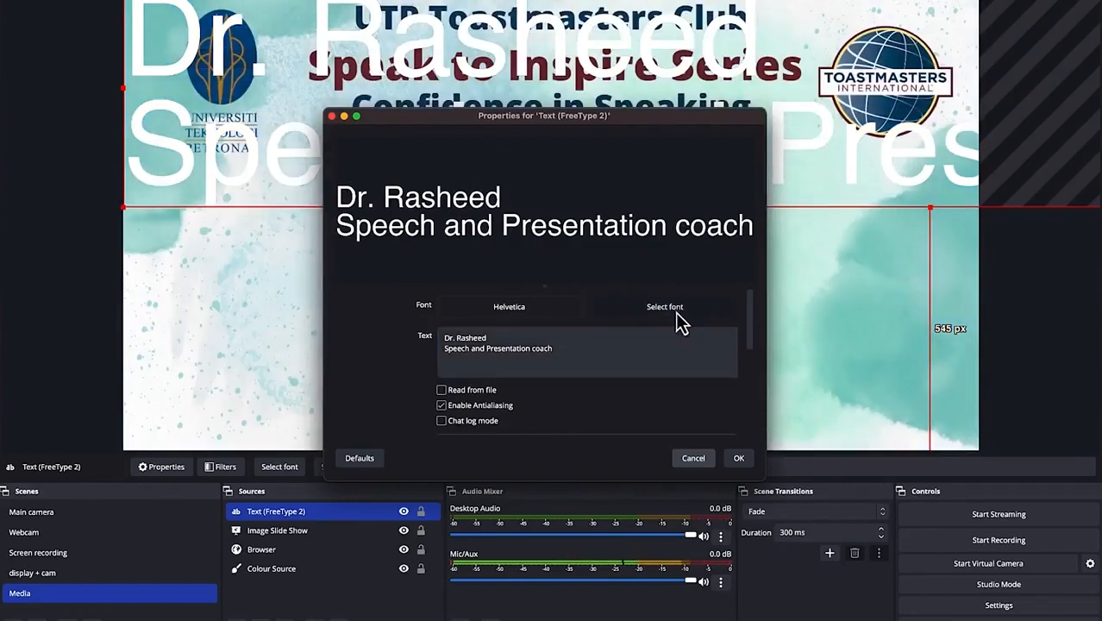
pyautogui.click(680, 311)
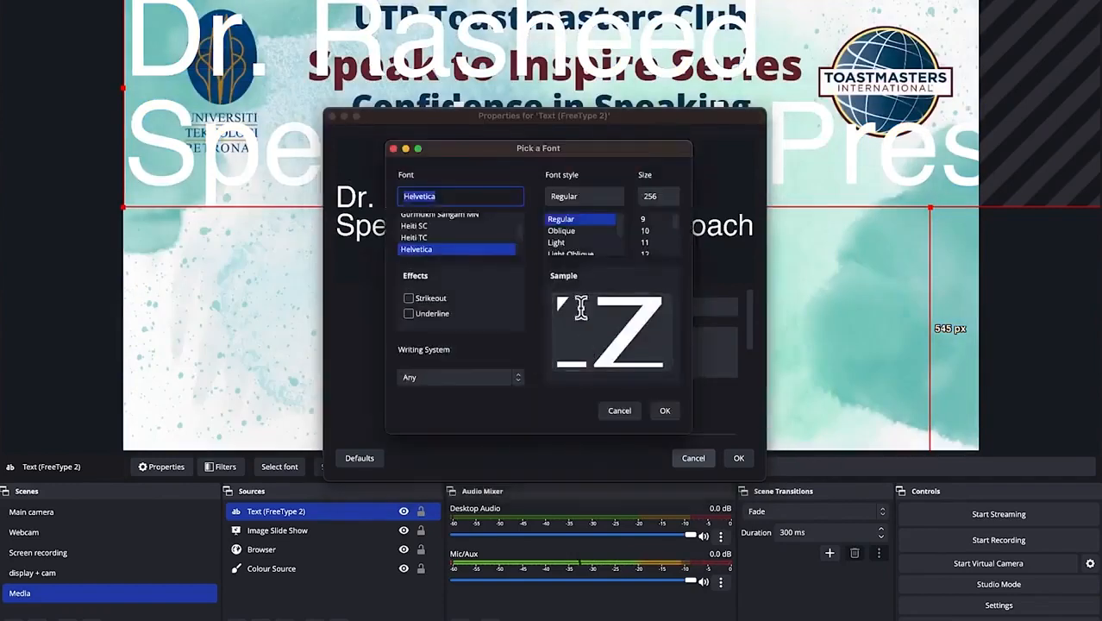
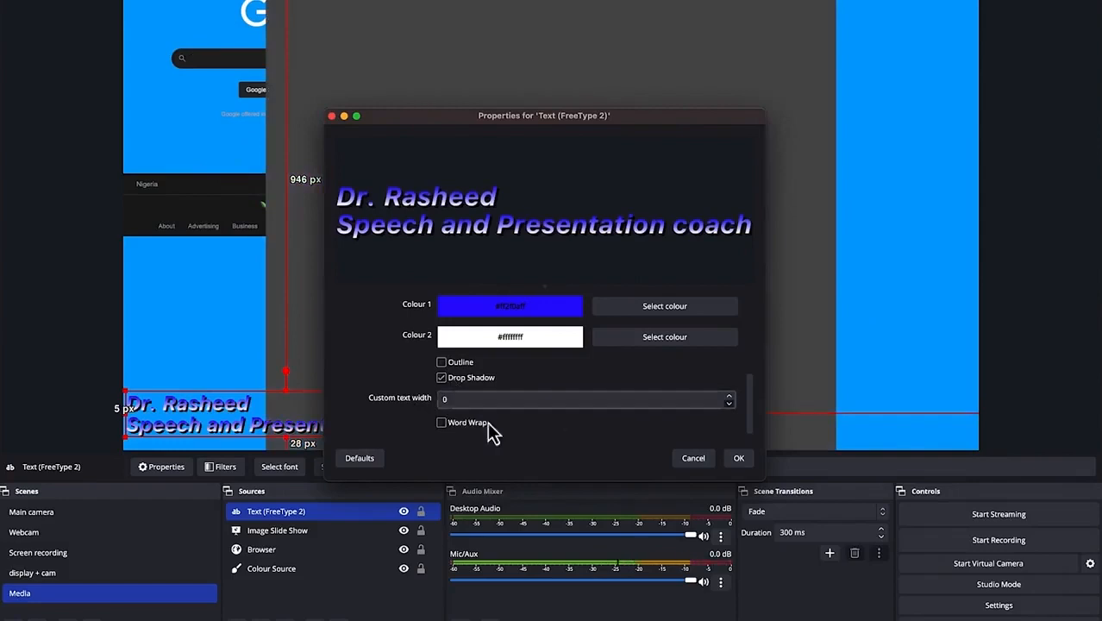
# Enable the outline on the text source and apply its properties.
pyautogui.click(449, 365)
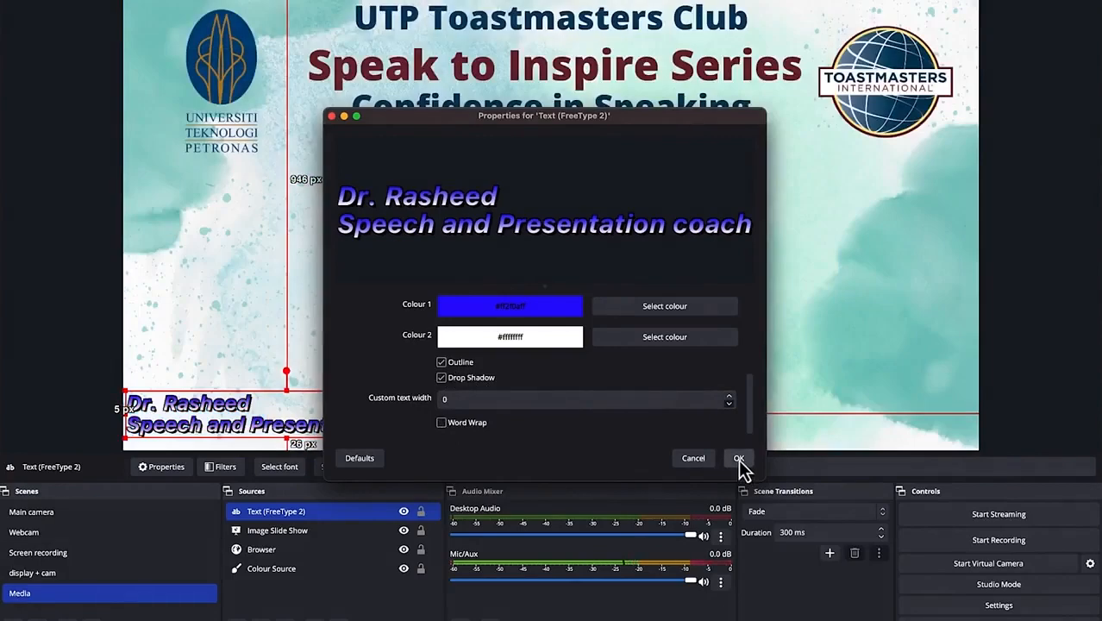
pyautogui.moveTo(749, 399); pyautogui.dragTo(775, 313)
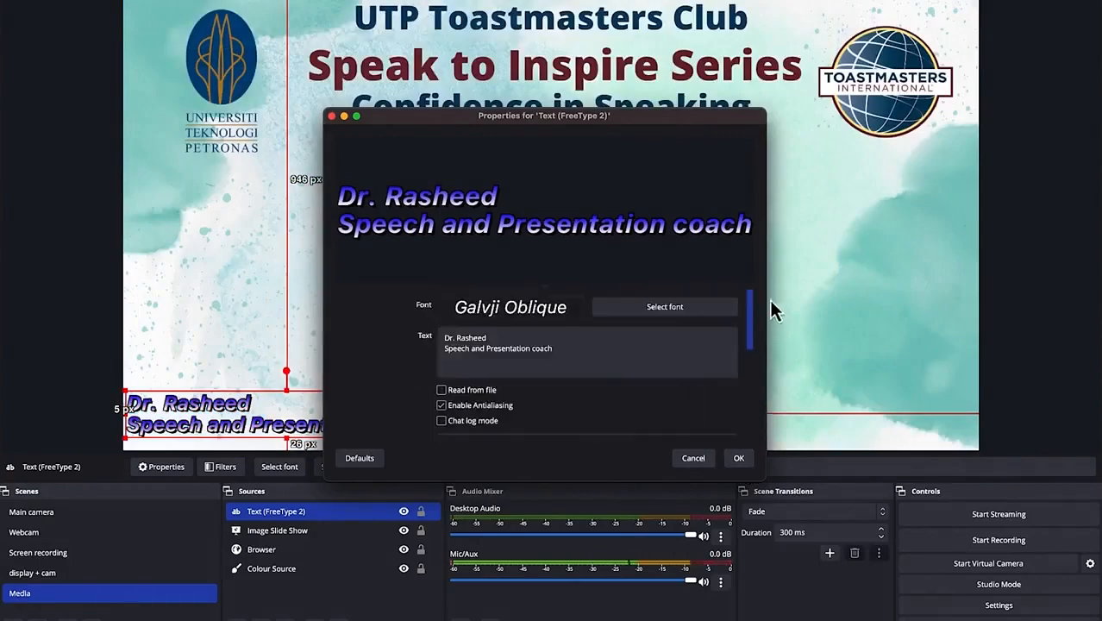
pyautogui.click(738, 458)
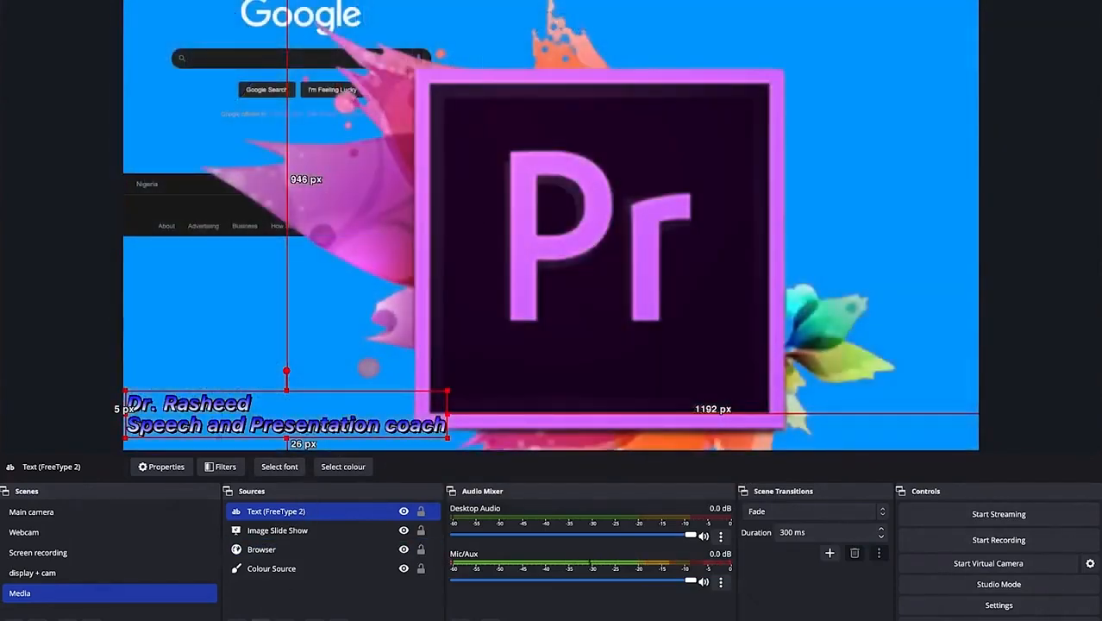
# Add a Media Source to the Media scene with its default name.
pyautogui.click(234, 617)
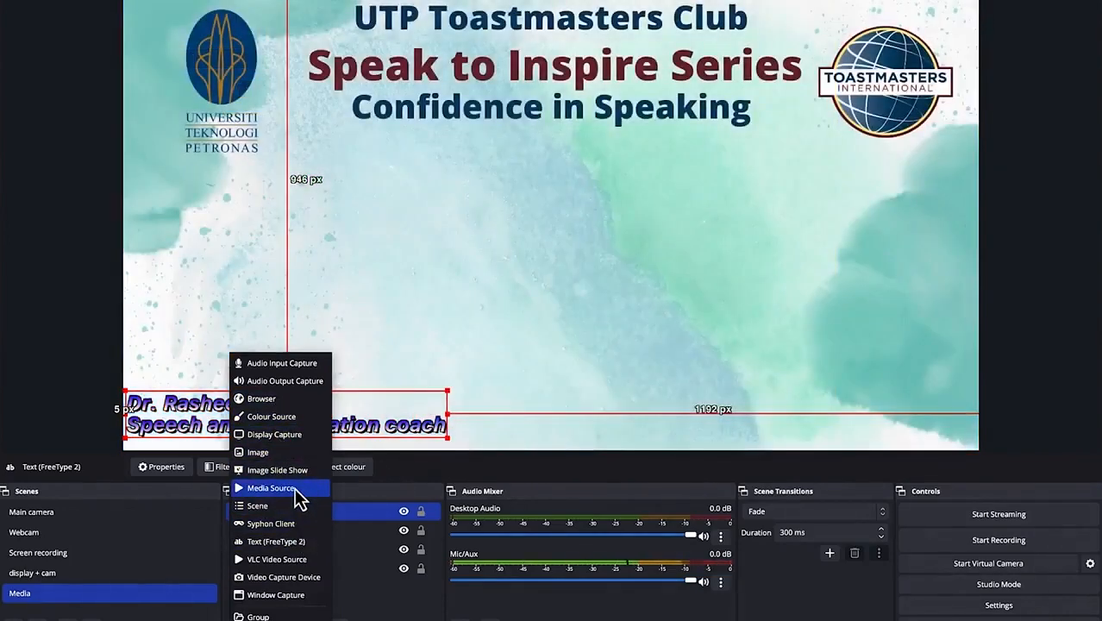
pyautogui.click(294, 487)
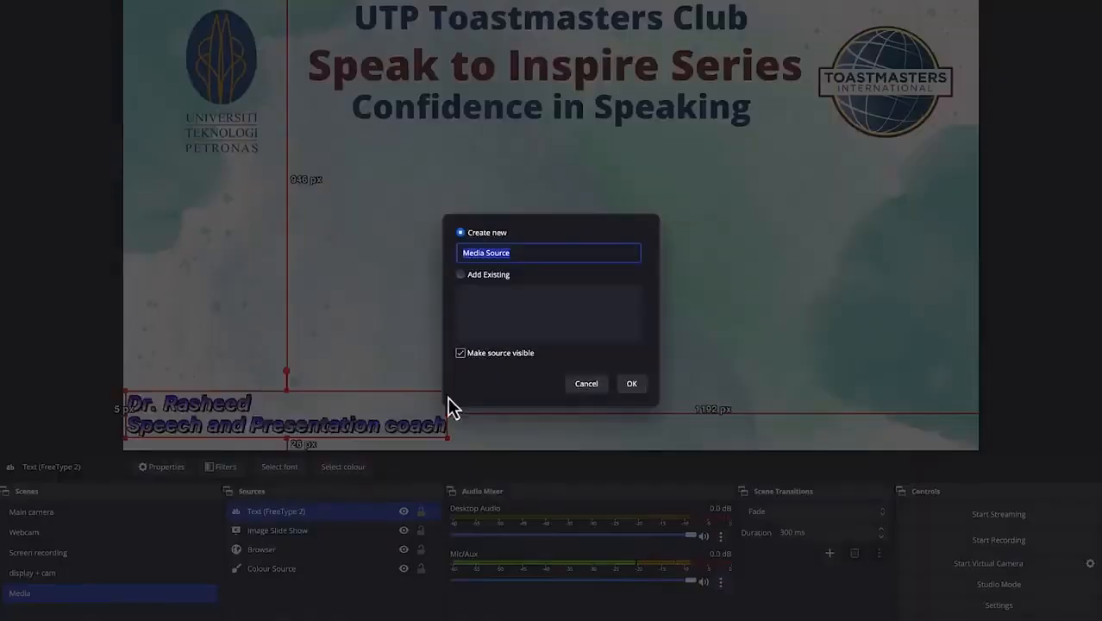
pyautogui.click(633, 381)
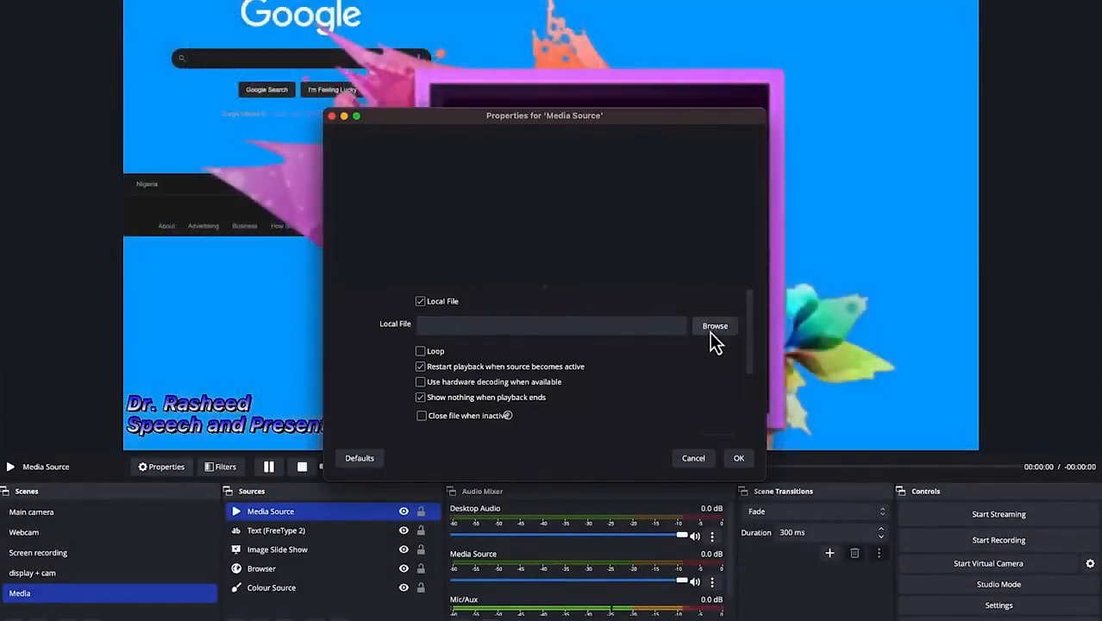
# Load "Alex Menco - Business Corporate [Copyright Free Background Music].mp4" from Downloads as the media source's local file.
pyautogui.click(710, 331)
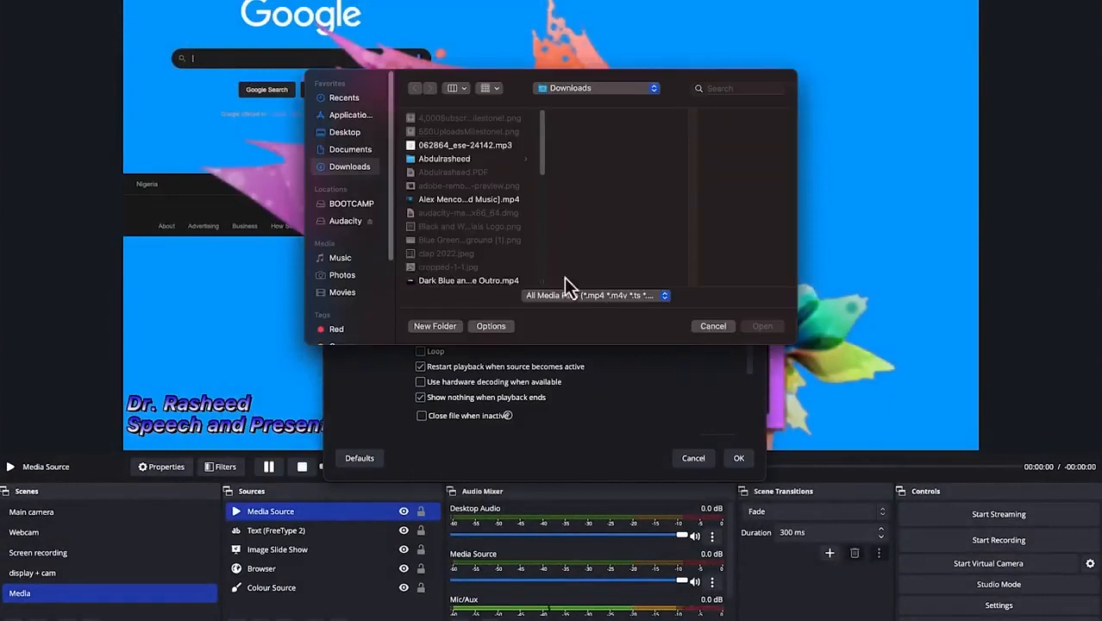
pyautogui.click(441, 201)
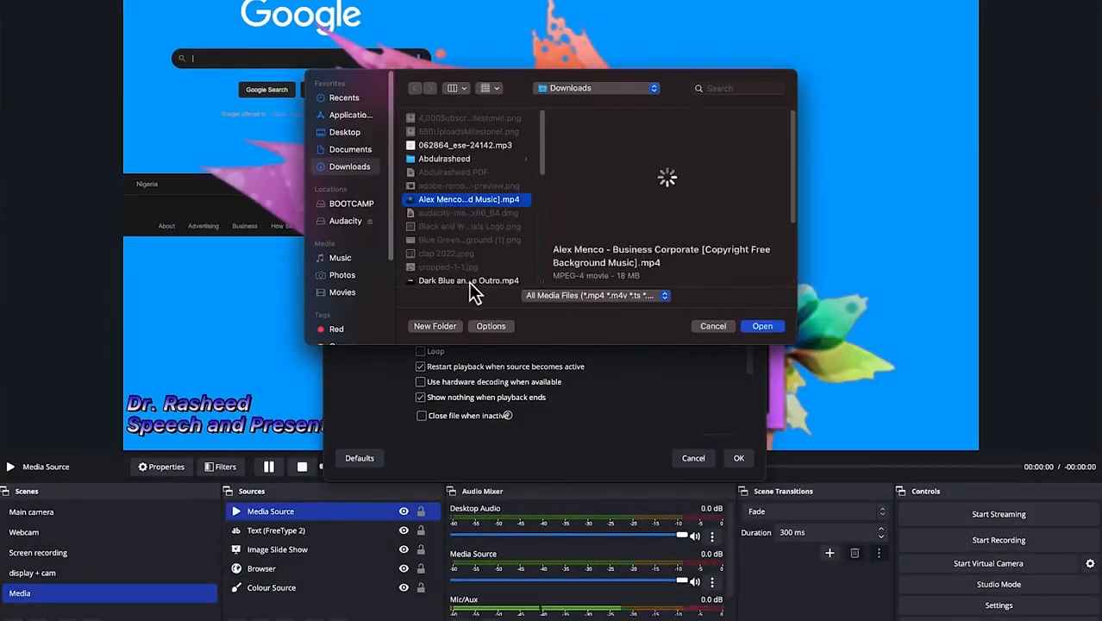
pyautogui.click(759, 328)
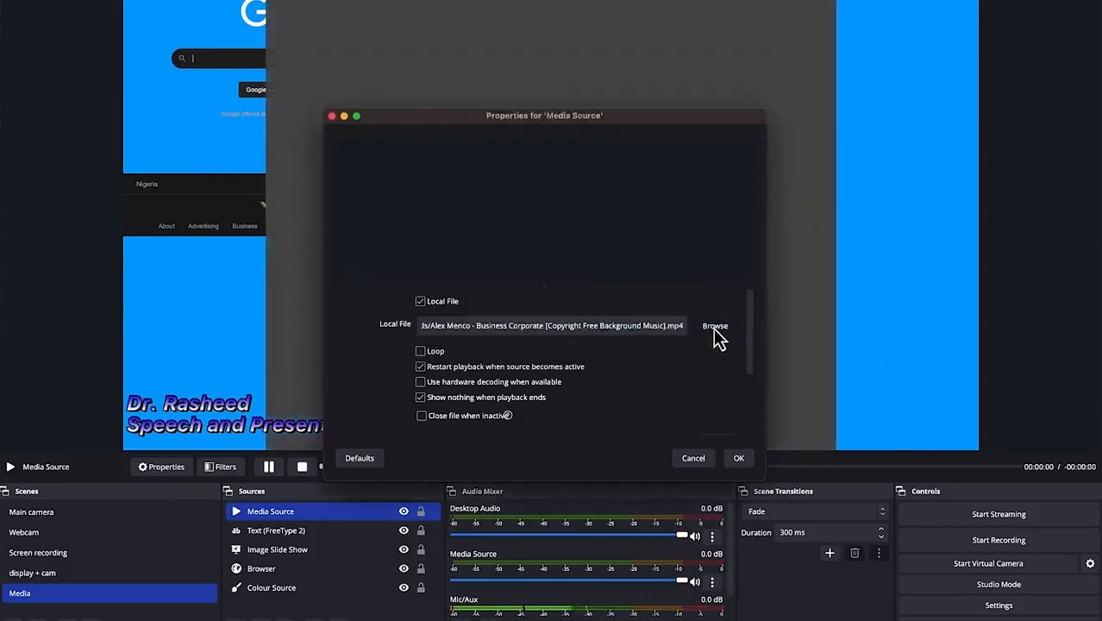
# Set the media source's local file to Intro edited.mov from the Tech Tube folder in Documents and apply the properties.
pyautogui.click(713, 327)
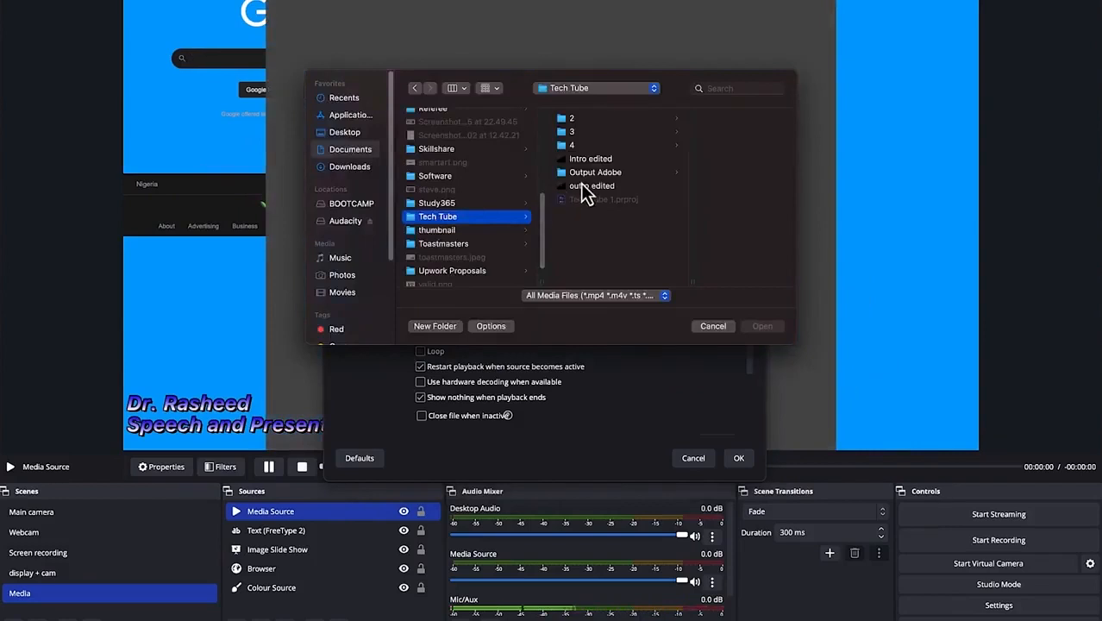
pyautogui.click(588, 163)
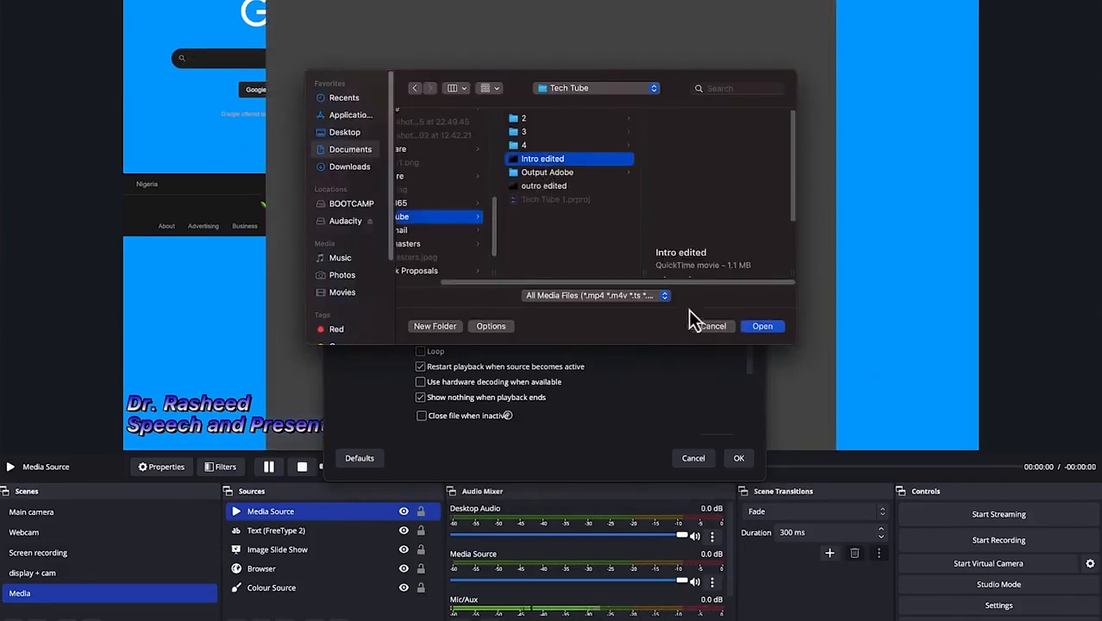
pyautogui.click(750, 326)
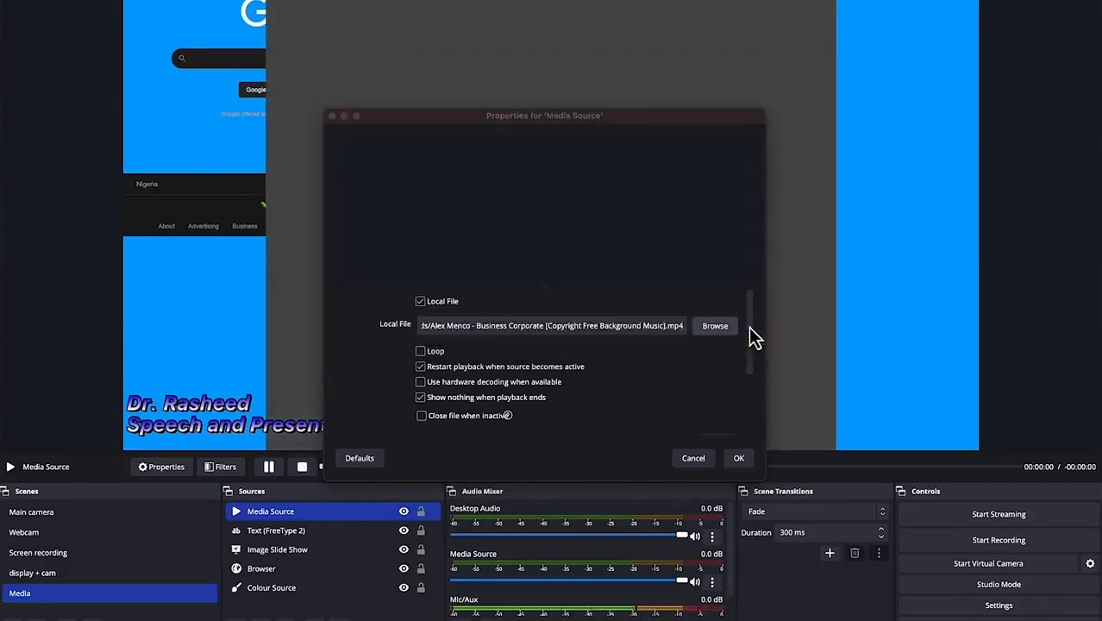
pyautogui.click(420, 366)
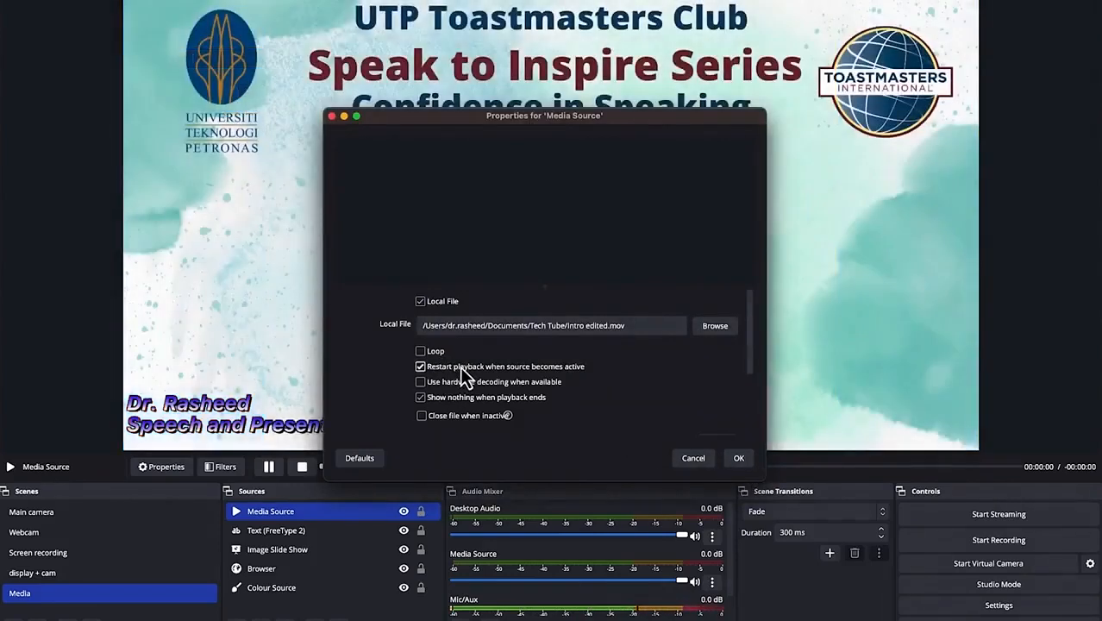
pyautogui.click(727, 459)
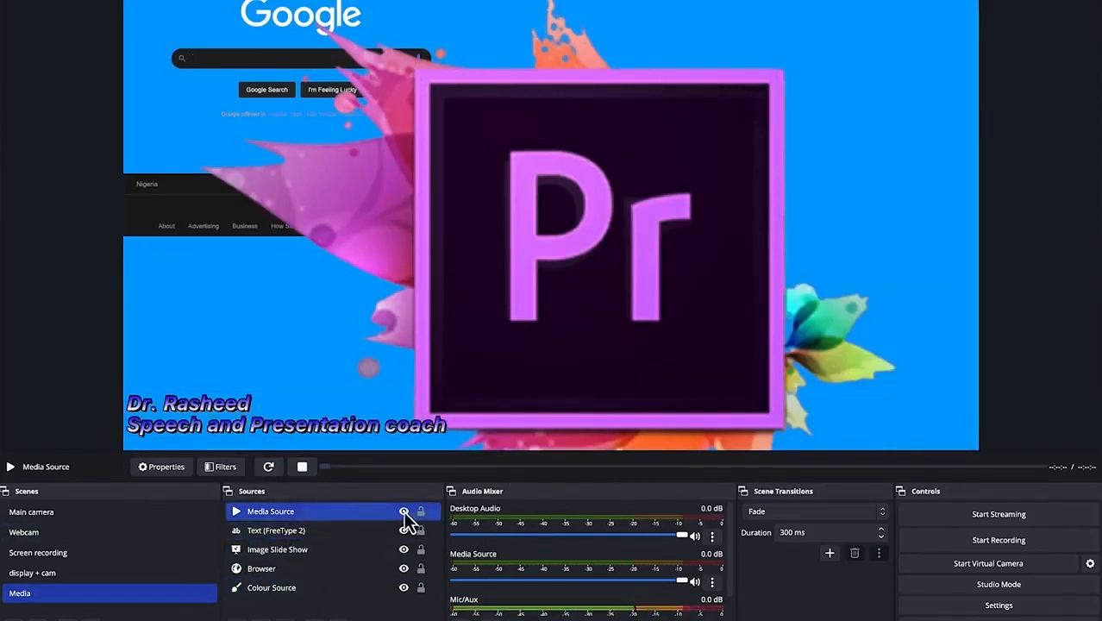
# Hide all sources in the Media scene, and show only the Media Source again so the intro clip plays.
pyautogui.click(403, 512)
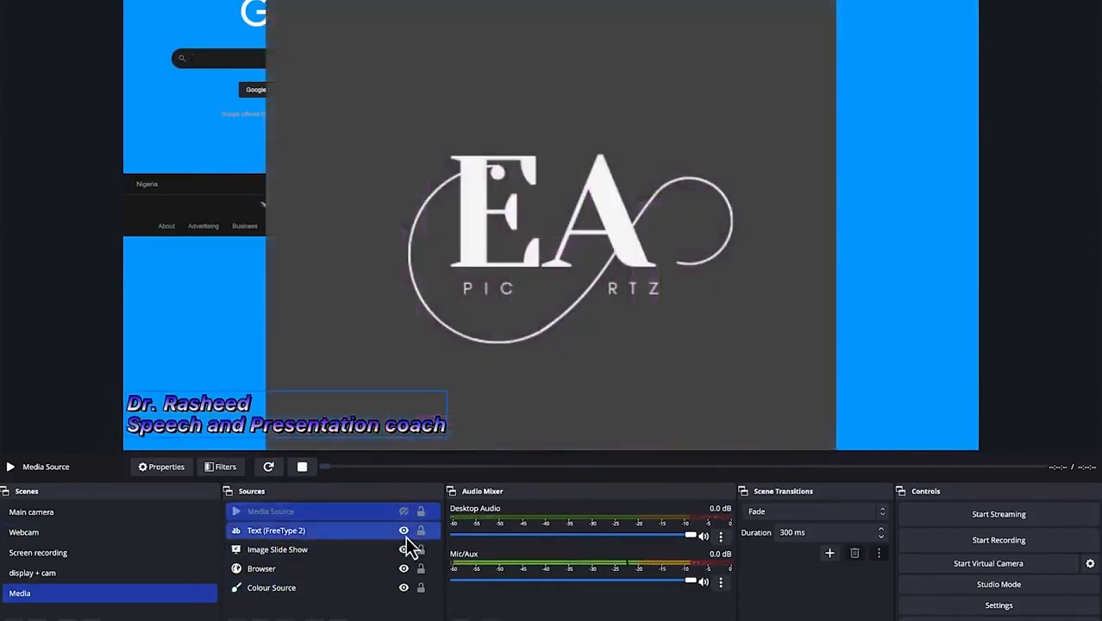
pyautogui.click(406, 535)
pyautogui.click(403, 532)
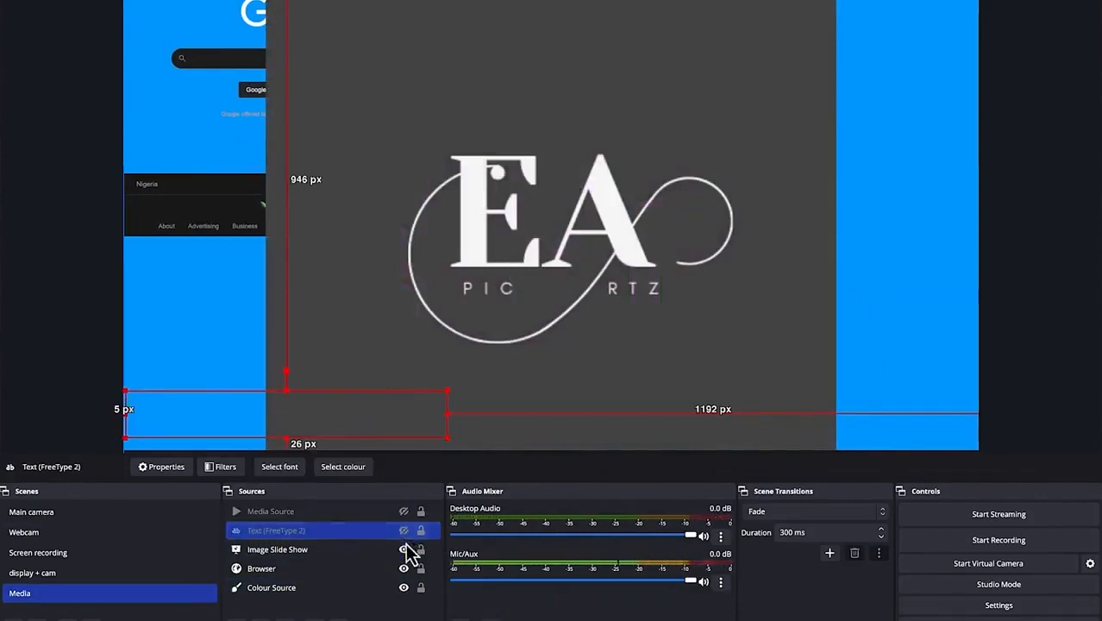
pyautogui.click(404, 550)
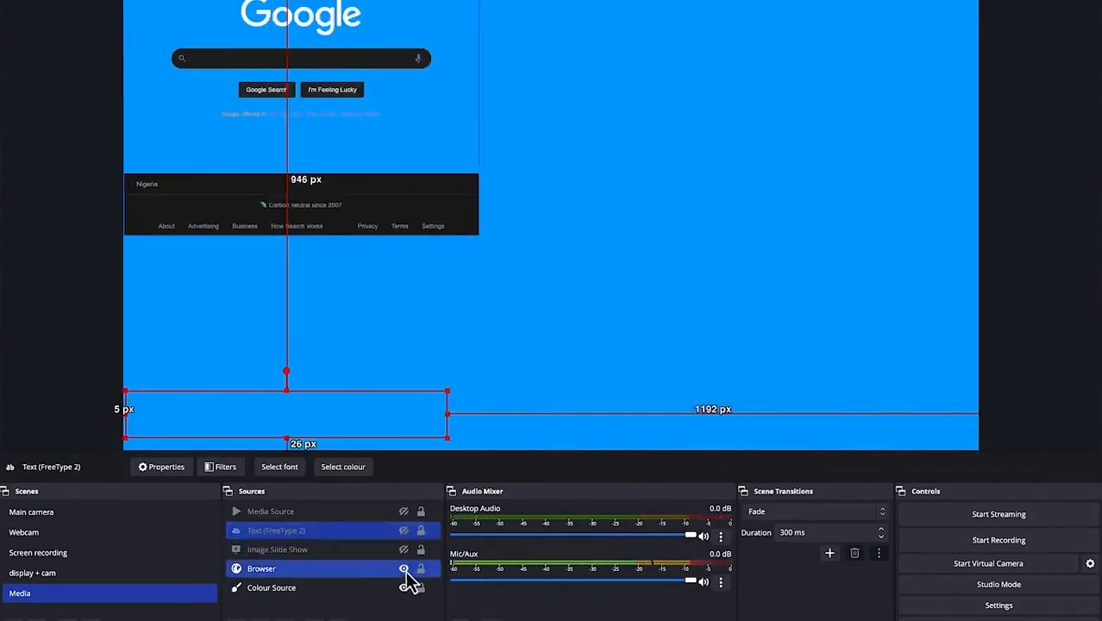
pyautogui.click(403, 569)
pyautogui.click(407, 588)
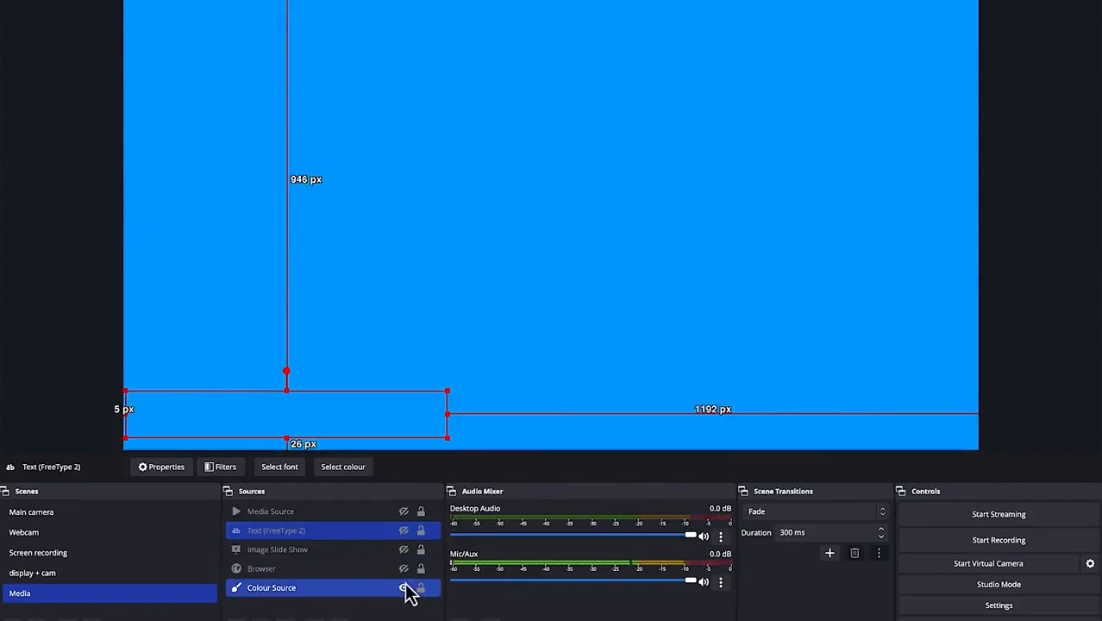
pyautogui.click(404, 588)
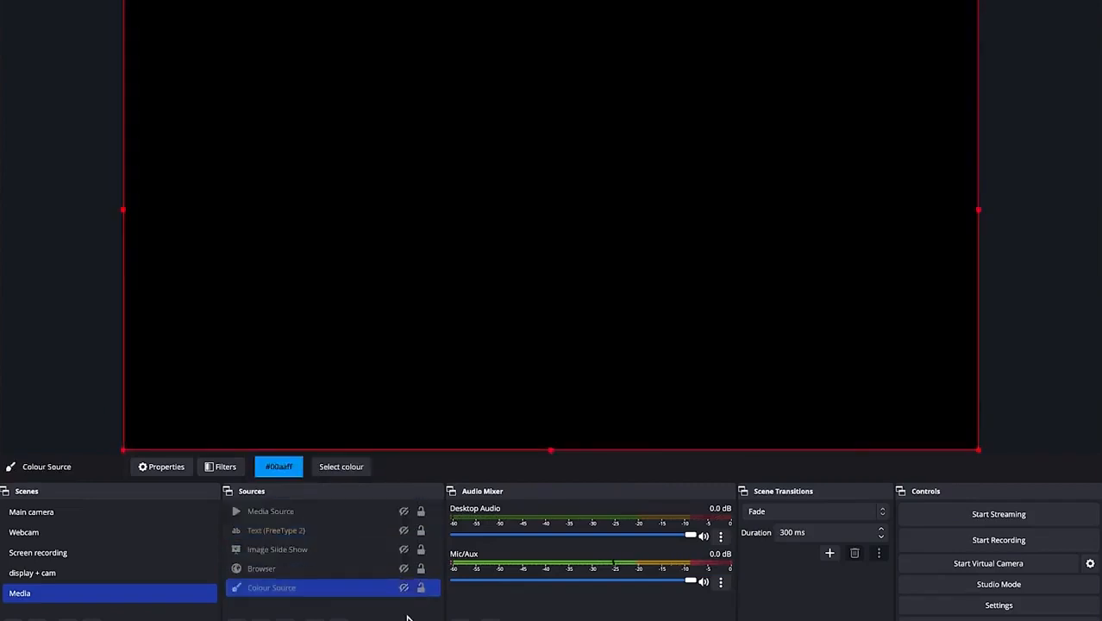
pyautogui.click(403, 511)
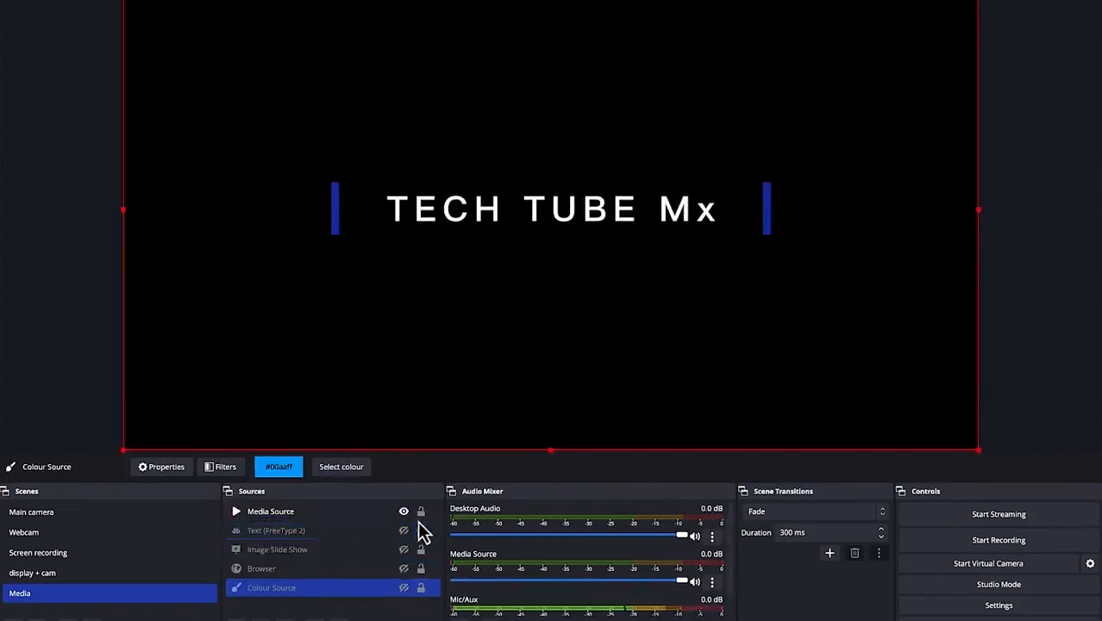
pyautogui.keyDown('ctrl'); pyautogui.click(419, 518); pyautogui.keyUp('ctrl')
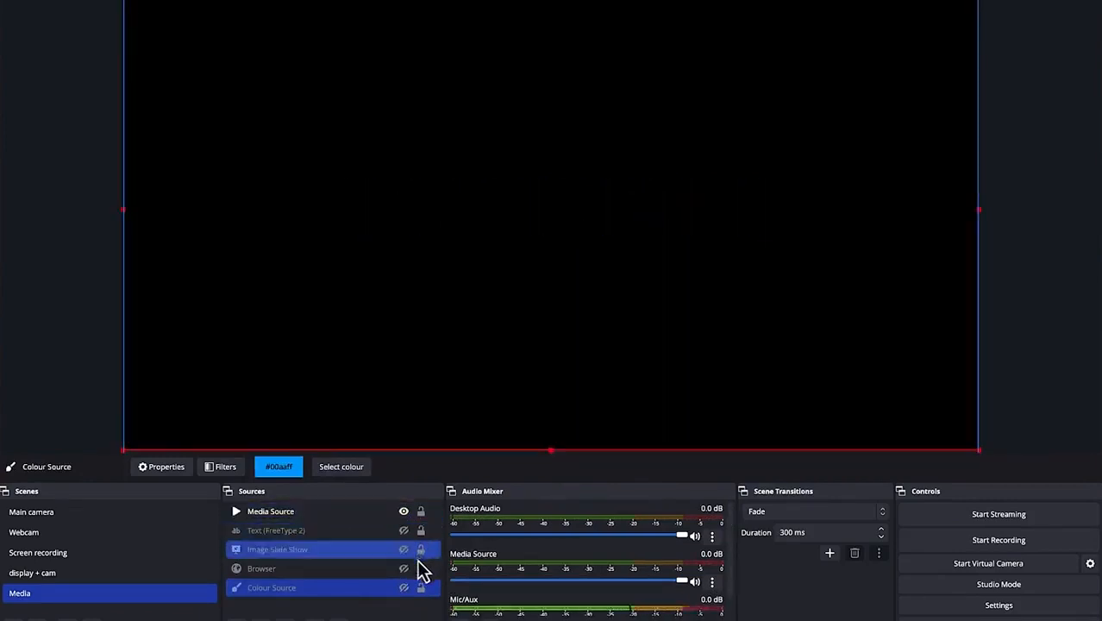
# Review the Colour Source's properties and try to move it up in the source order.
pyautogui.click(164, 471)
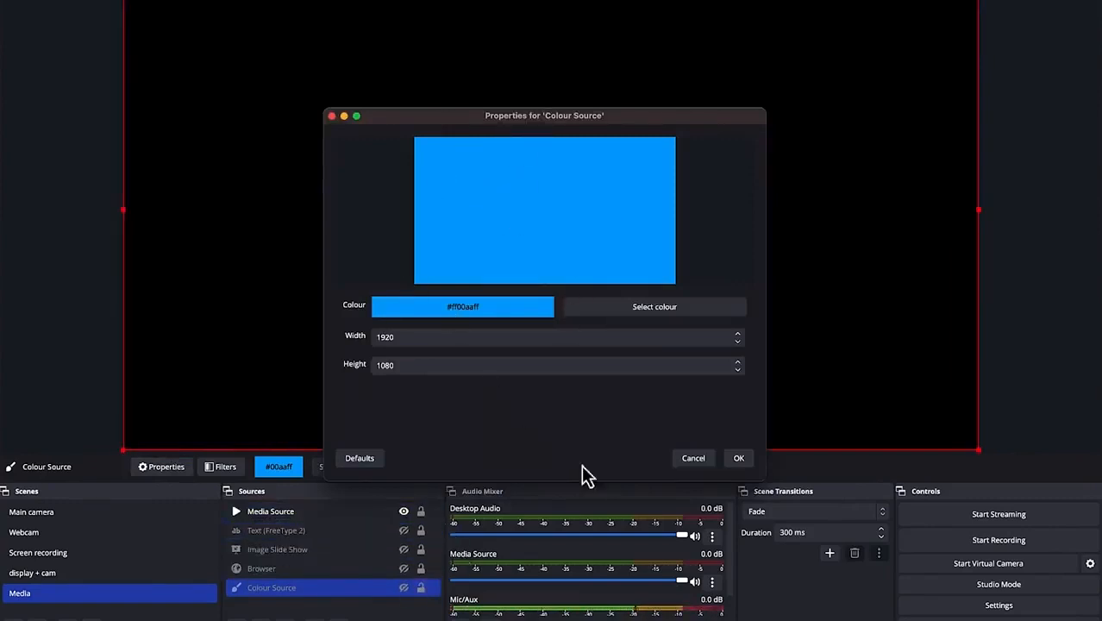
pyautogui.click(735, 460)
pyautogui.moveTo(283, 589); pyautogui.dragTo(365, 552)
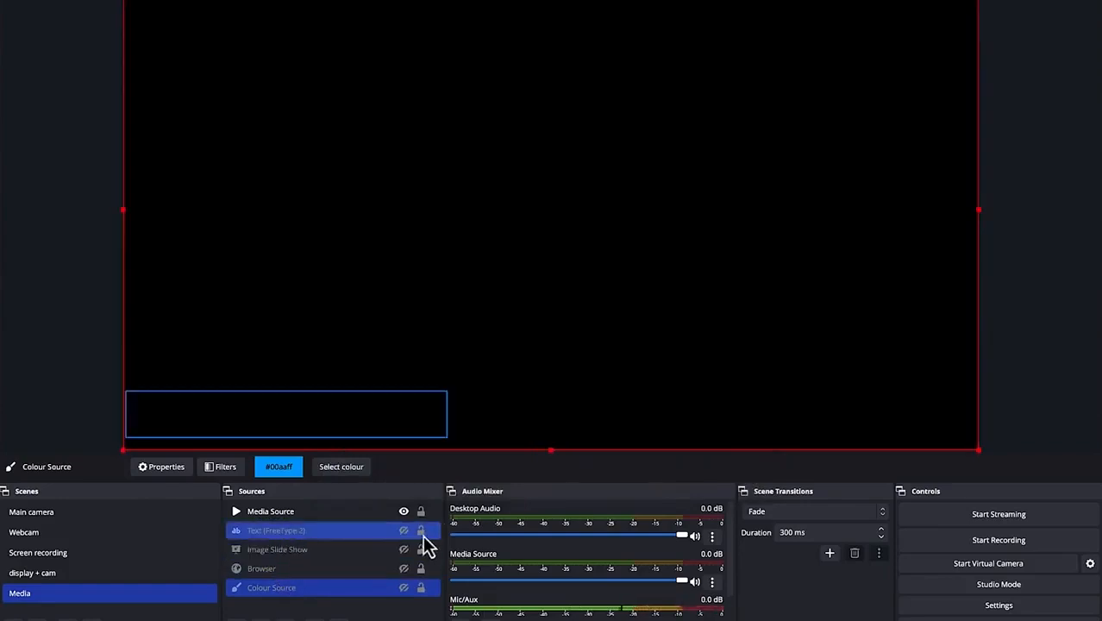
# Show the Image Slide Show, Browser and Colour Source again, and stack the colour source above the slide show and the slide show above the text.
pyautogui.click(410, 531)
pyautogui.click(405, 548)
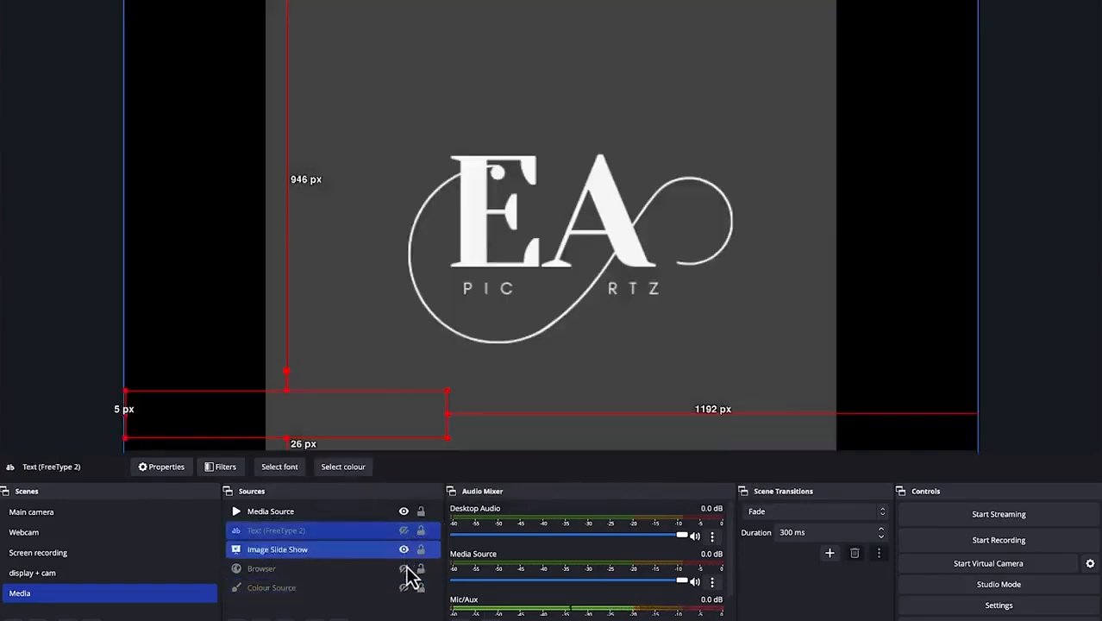
pyautogui.click(404, 568)
pyautogui.click(403, 587)
pyautogui.moveTo(276, 555); pyautogui.dragTo(279, 517)
pyautogui.moveTo(288, 585); pyautogui.dragTo(295, 552)
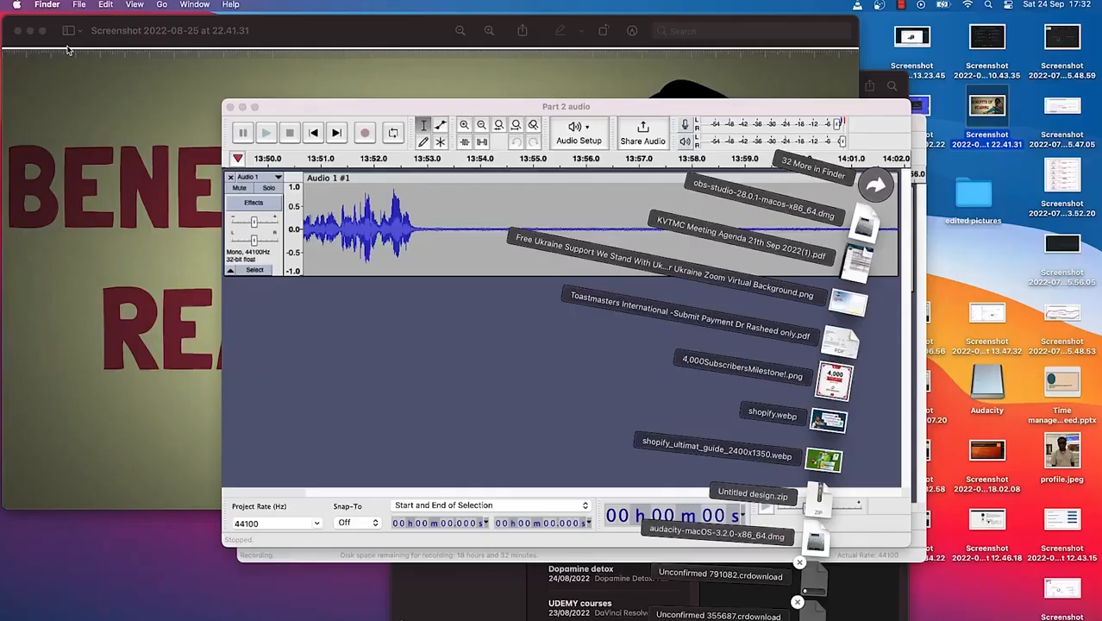
# Bring the "Benefits of Reading" picture forward during the screen recording, and switch back to OBS Studio to stop recording.
pyautogui.click(68, 50)
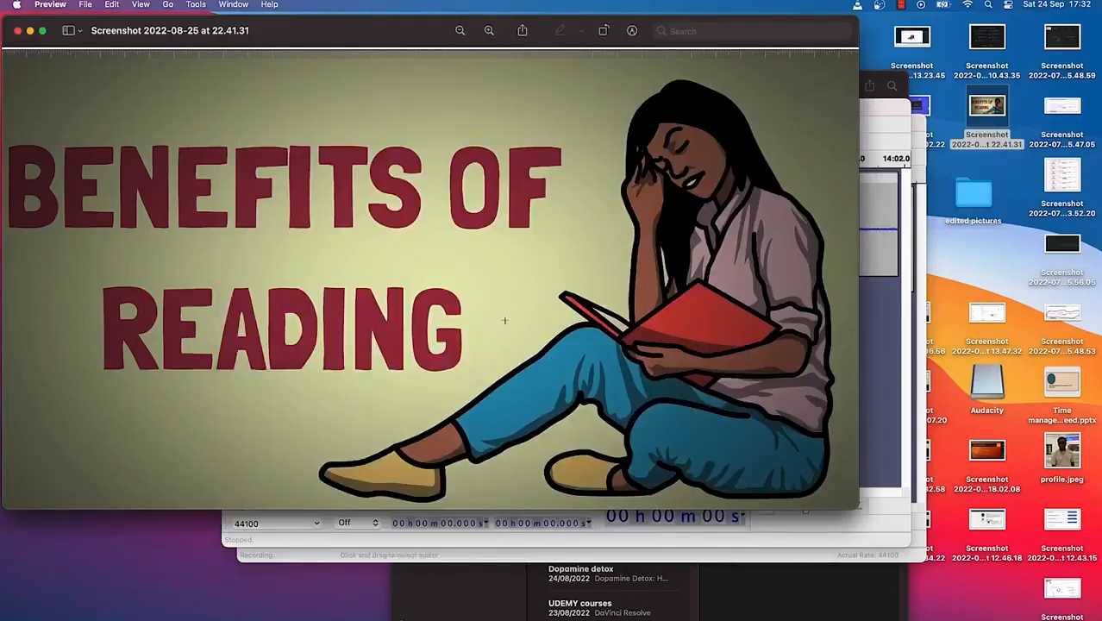
pyautogui.click(880, 4)
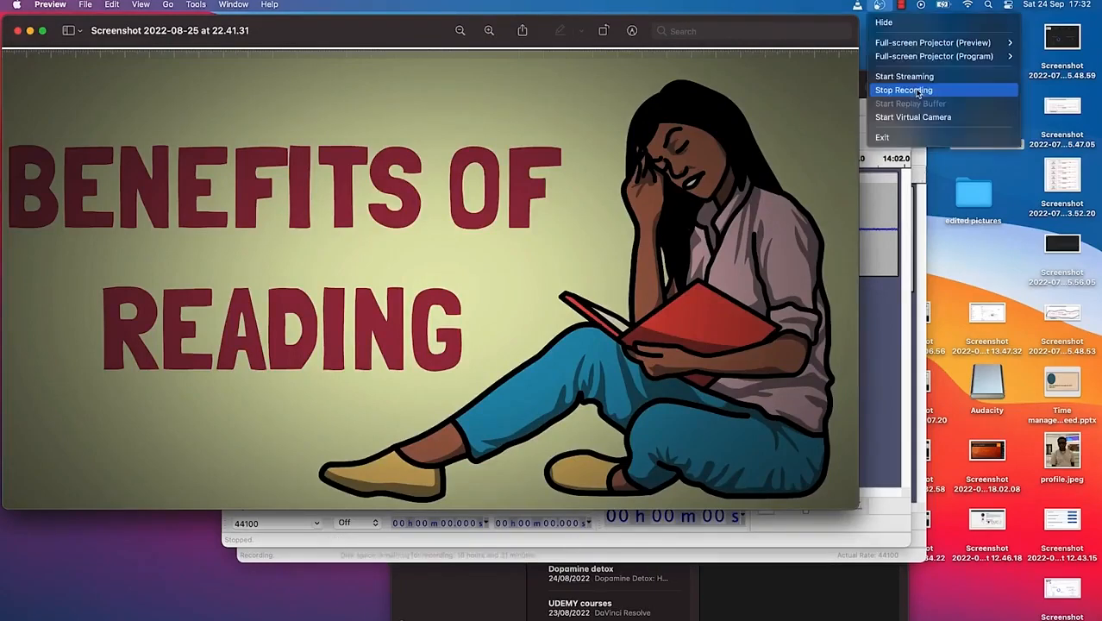
pyautogui.click(695, 3)
pyautogui.hotkey('ctrl', 'Up')
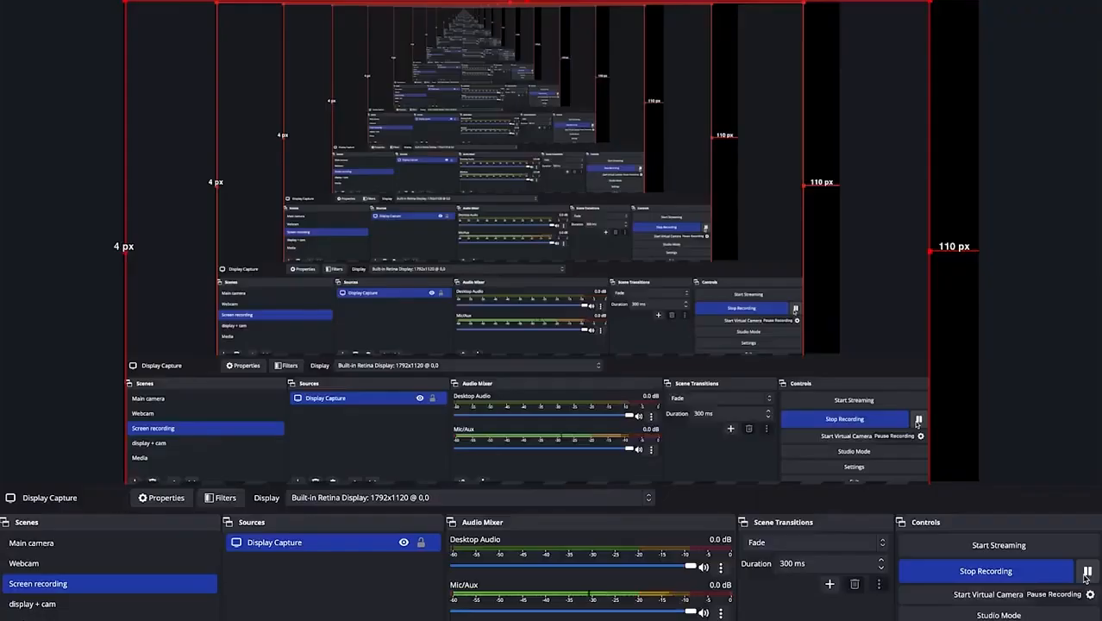
pyautogui.click(1018, 580)
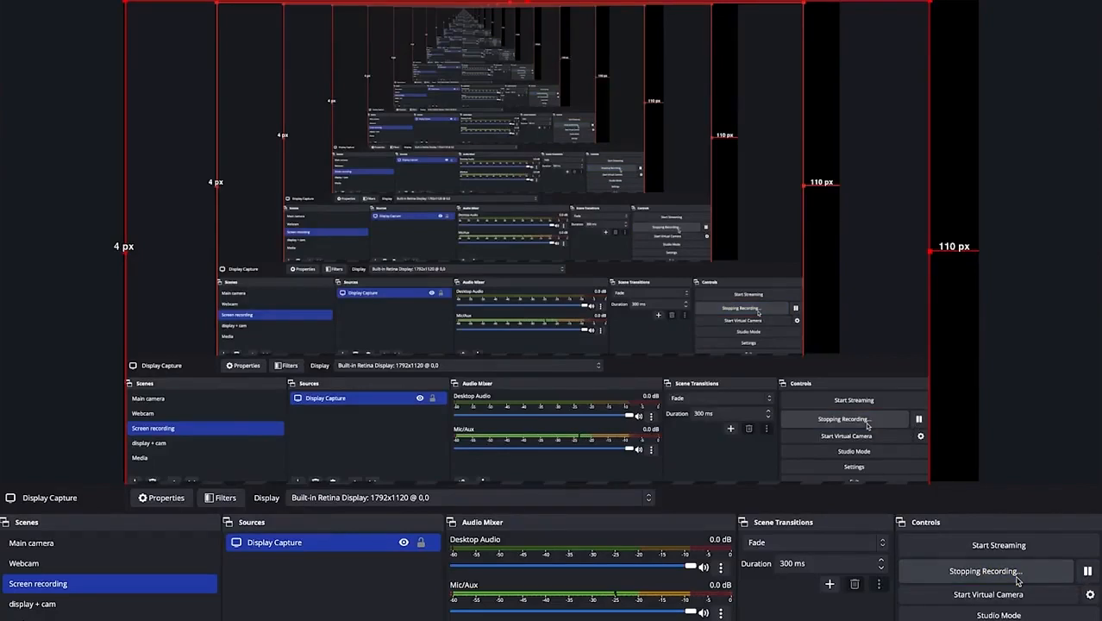
# Show the saved recordings in the Movies folder and open the newest MP4, modified at 17:32.
pyautogui.moveTo(56, 7)
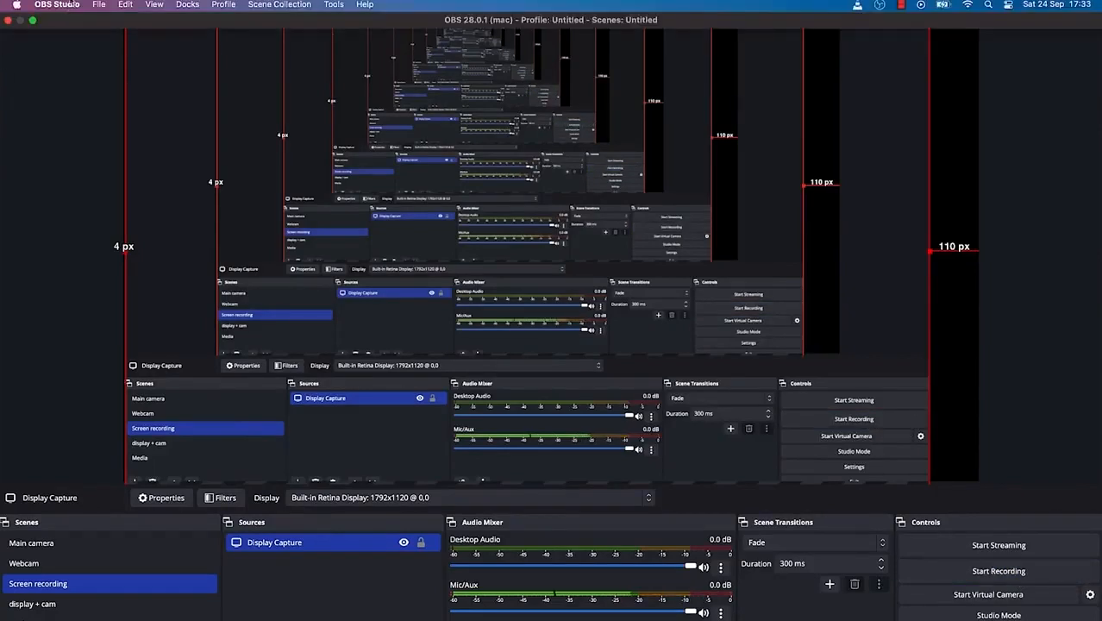
pyautogui.click(56, 5)
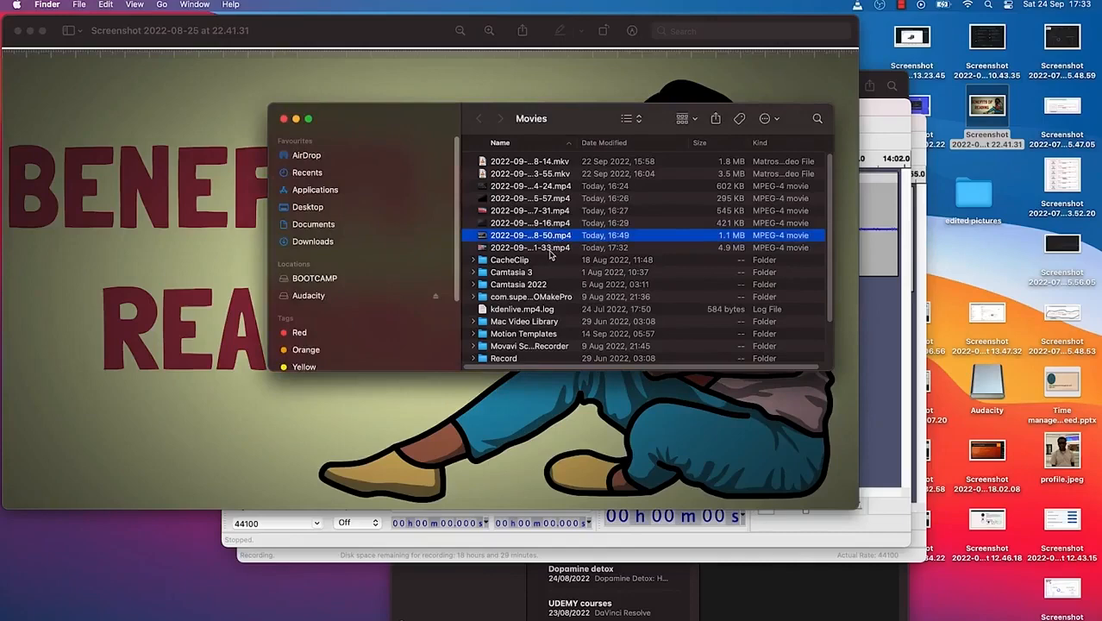
pyautogui.doubleClick(550, 249)
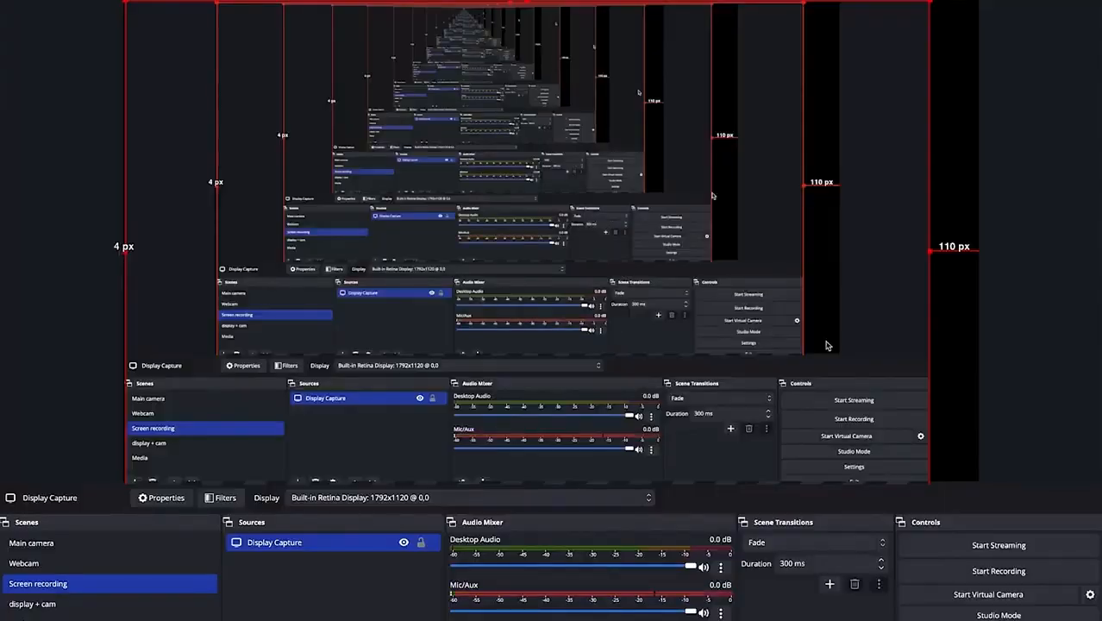
# Try out Studio Mode by sending the Media scene to the program output from the Screen recording preview, and leave Studio Mode.
pyautogui.click(979, 545)
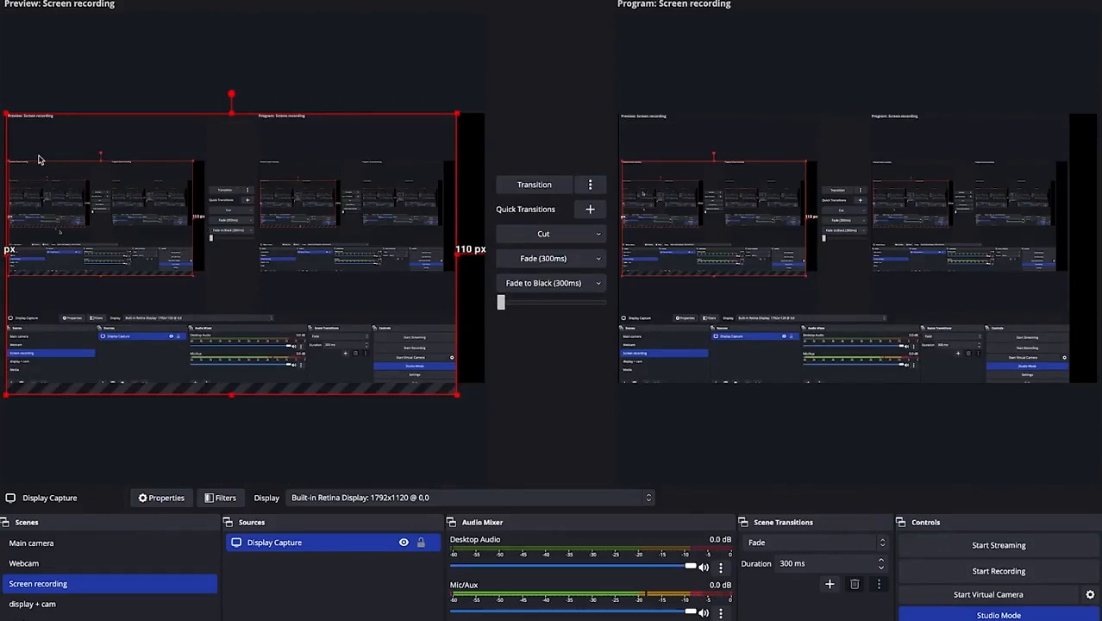
pyautogui.click(87, 563)
pyautogui.click(86, 583)
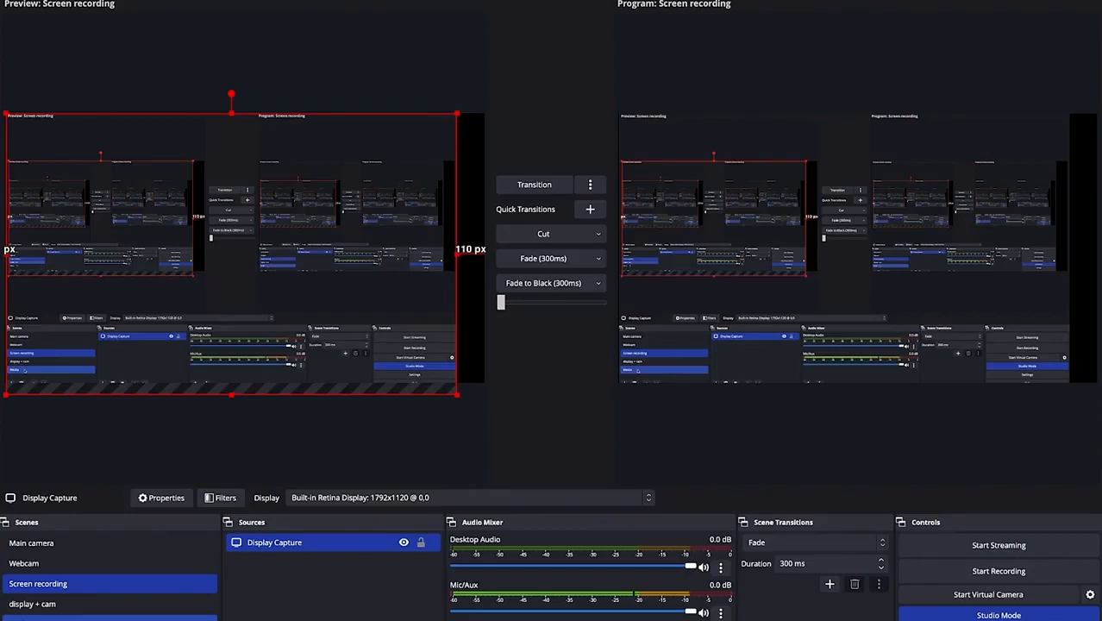
pyautogui.doubleClick(58, 617)
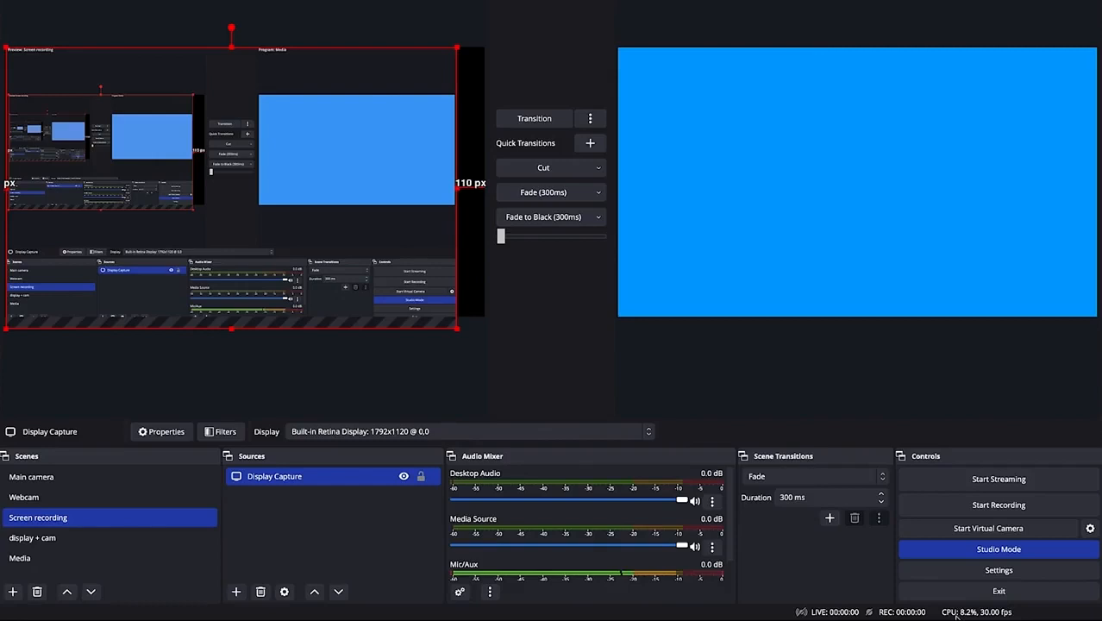
pyautogui.keyDown('shift'); pyautogui.click(53, 537); pyautogui.keyUp('shift')
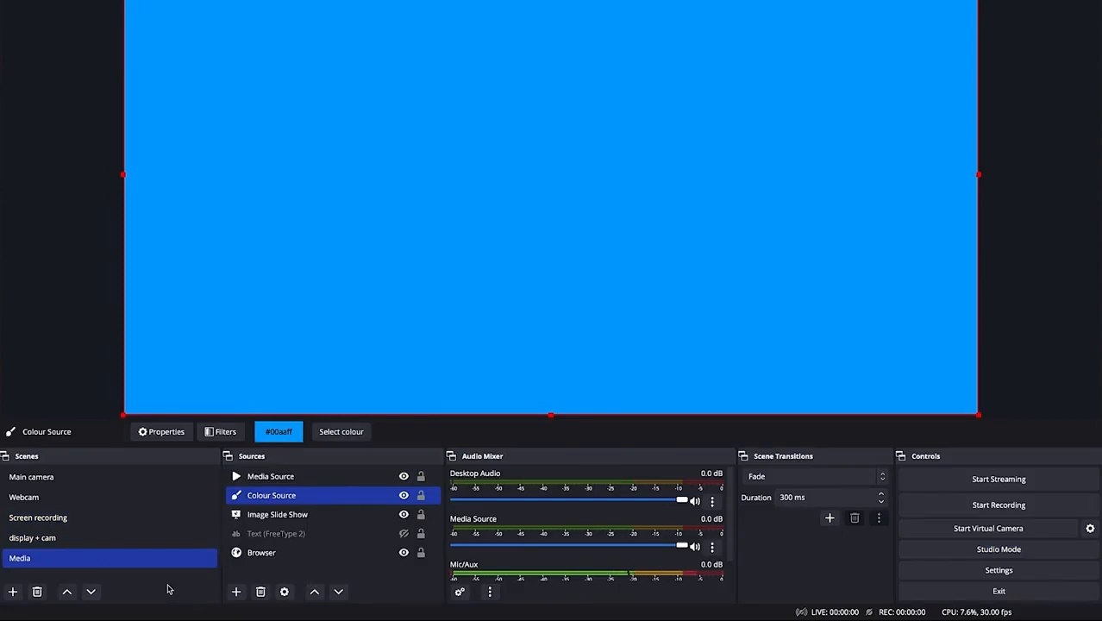
# Add a Colour Correction filter to the Webcam scene's logicapture source with contrast 0.54, brightness 0.0625 and saturation 0.30, and adjust its gamma and hue shift.
pyautogui.click(200, 497)
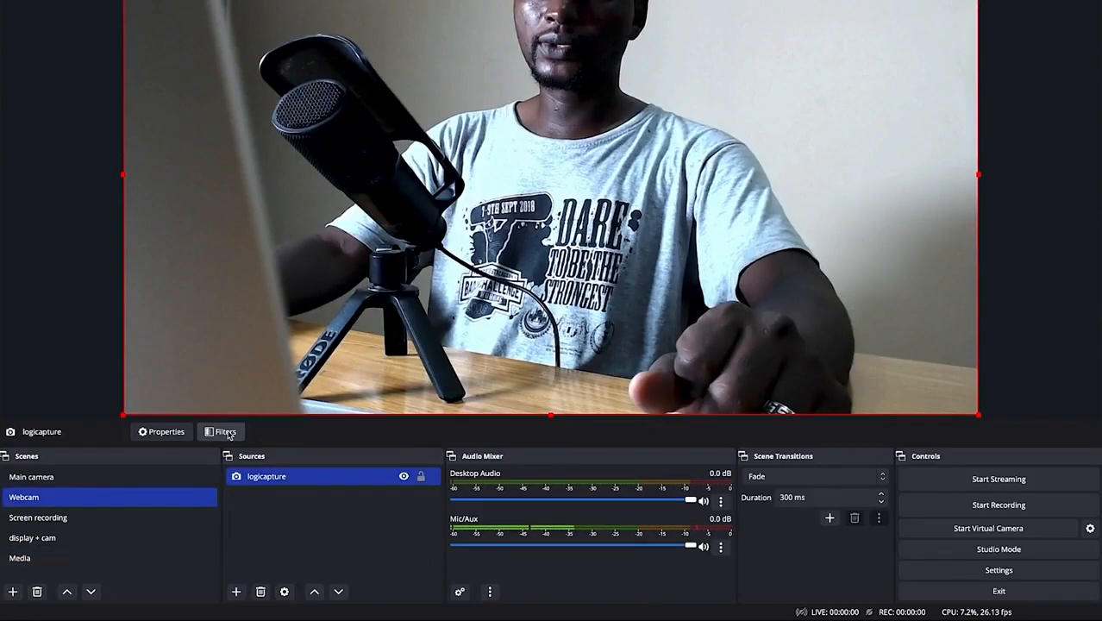
pyautogui.click(228, 432)
pyautogui.click(302, 249)
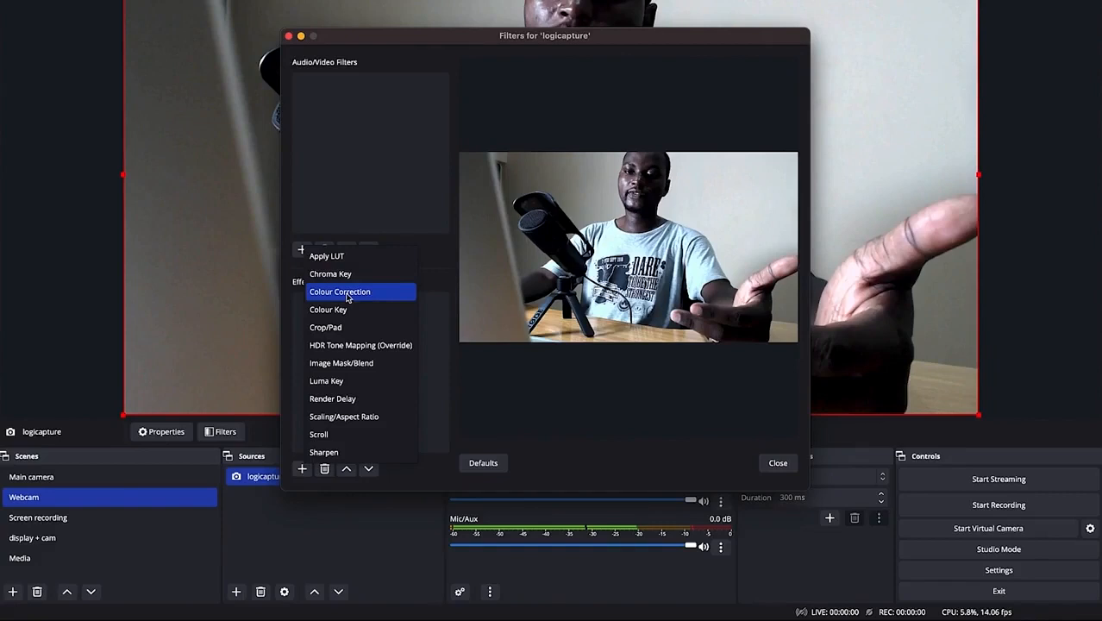
pyautogui.click(347, 297)
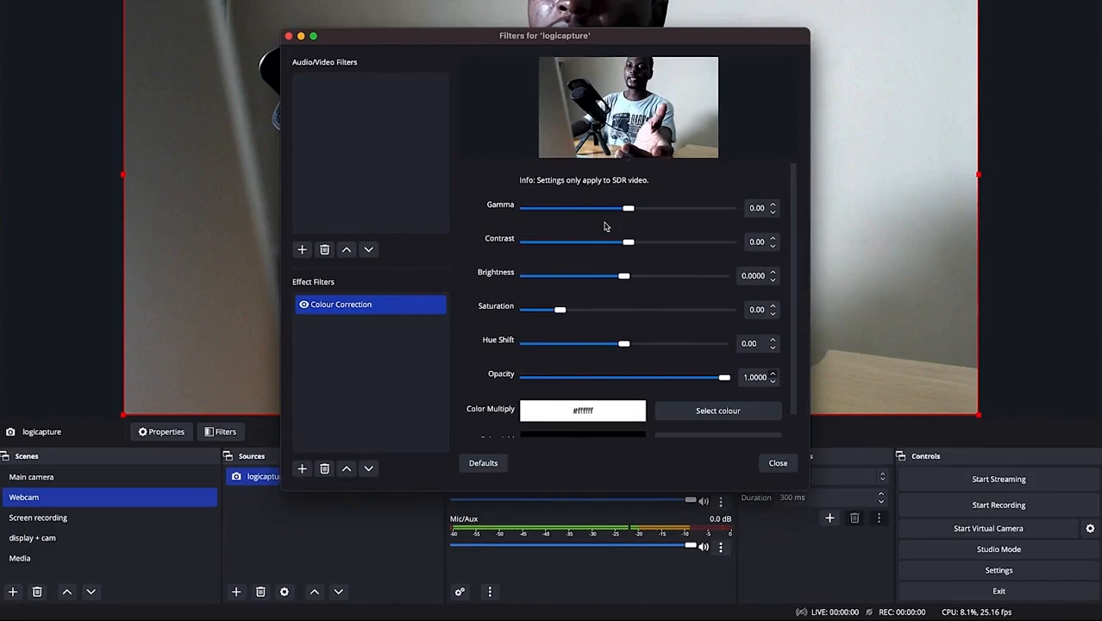
pyautogui.moveTo(628, 243); pyautogui.dragTo(616, 247)
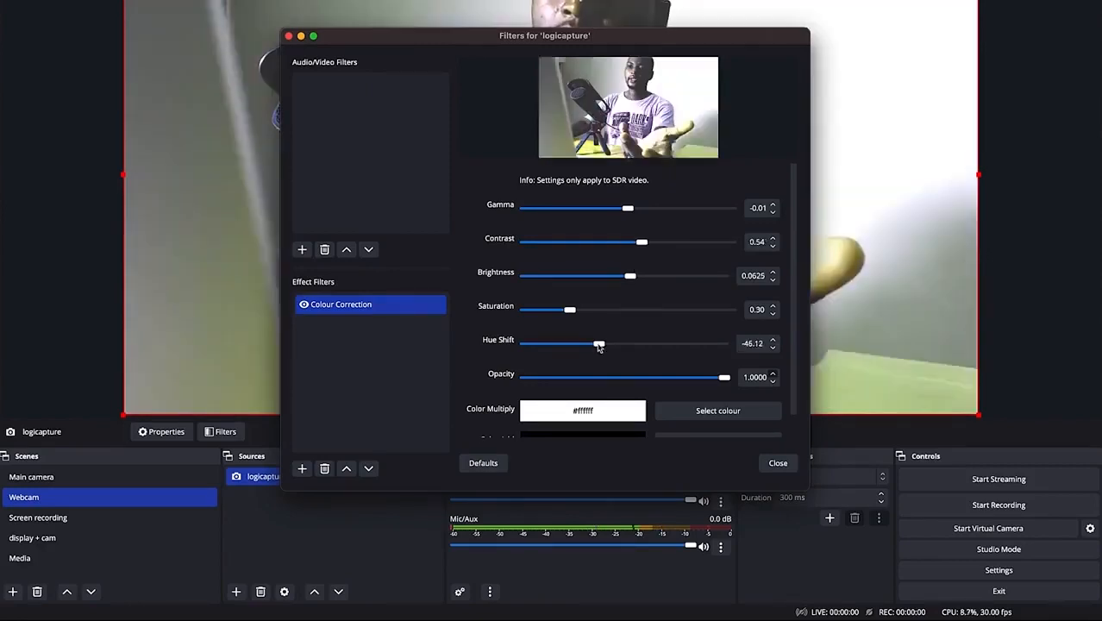
pyautogui.moveTo(595, 344); pyautogui.dragTo(609, 344)
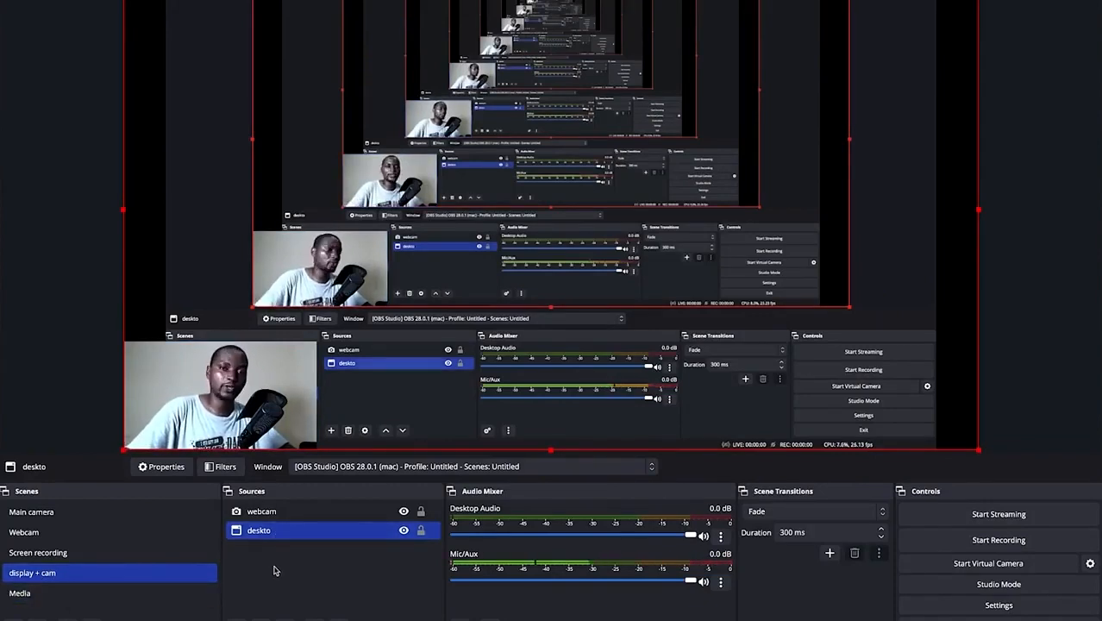
# Add a Crop/Pad effect filter to the webcam source in the display + cam scene.
pyautogui.click(263, 512)
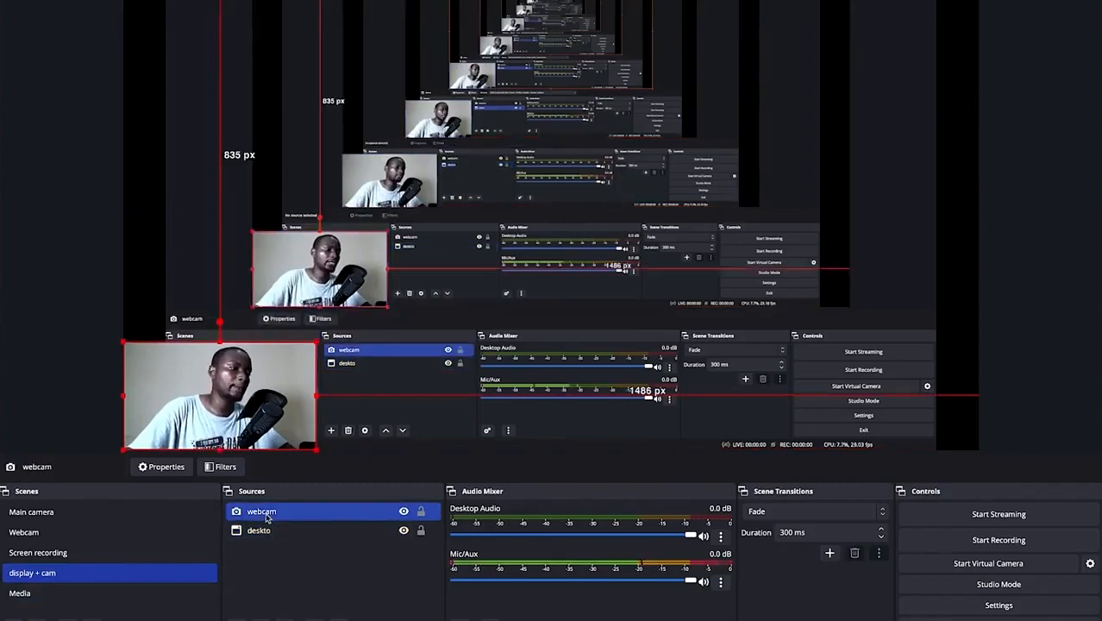
pyautogui.click(219, 466)
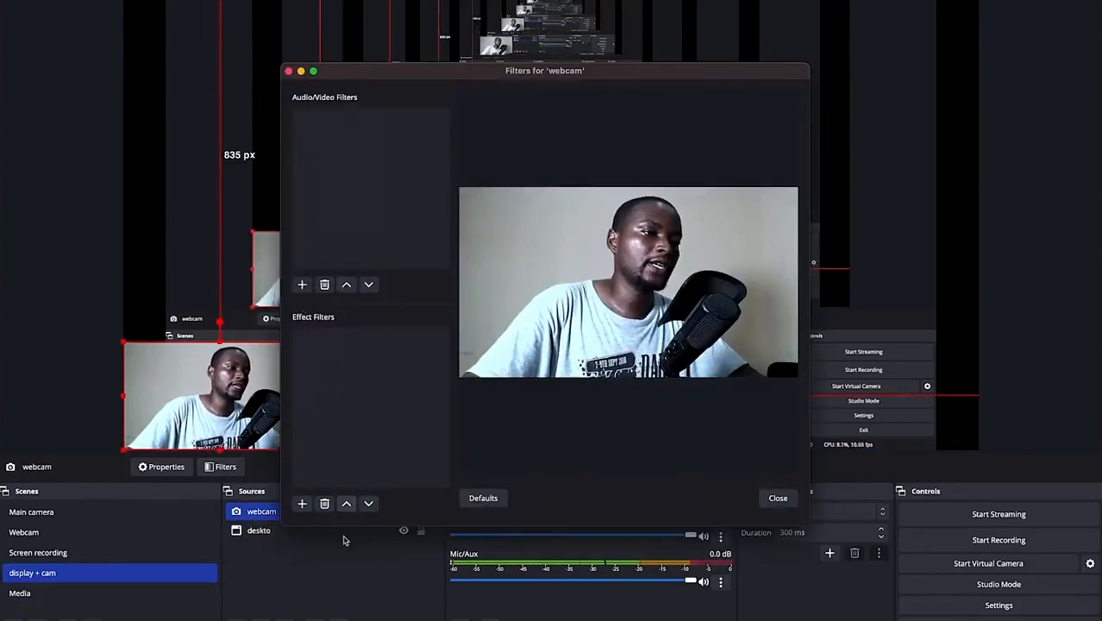
pyautogui.click(301, 506)
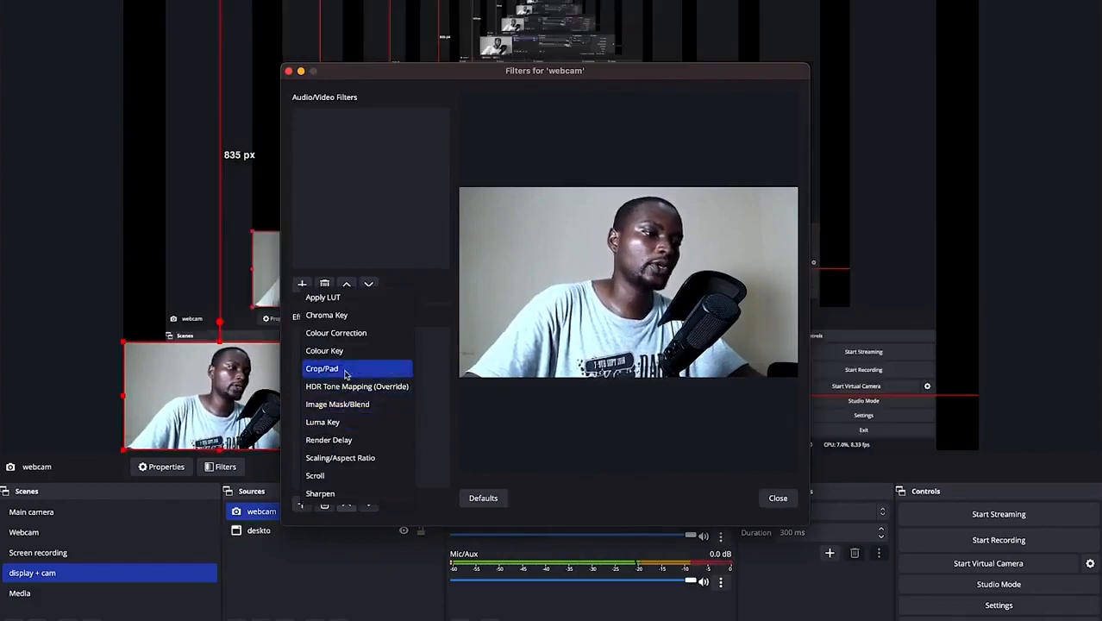
pyautogui.click(346, 373)
pyautogui.click(570, 315)
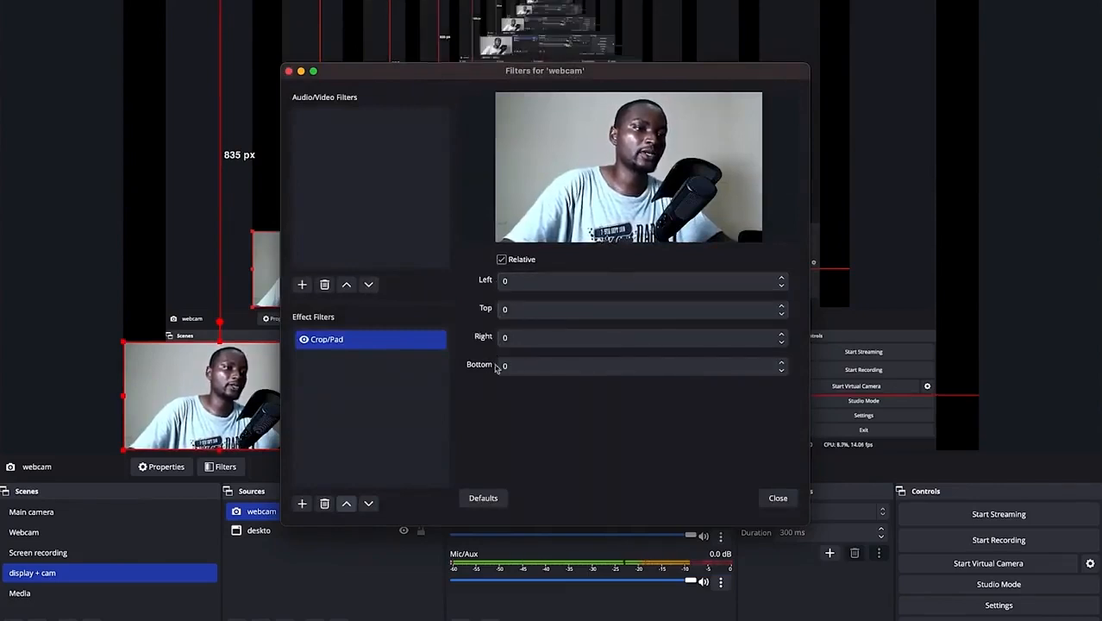
# Set the webcam filter's right crop to 67 and close the filter settings.
pyautogui.click(781, 335)
pyautogui.click(781, 336)
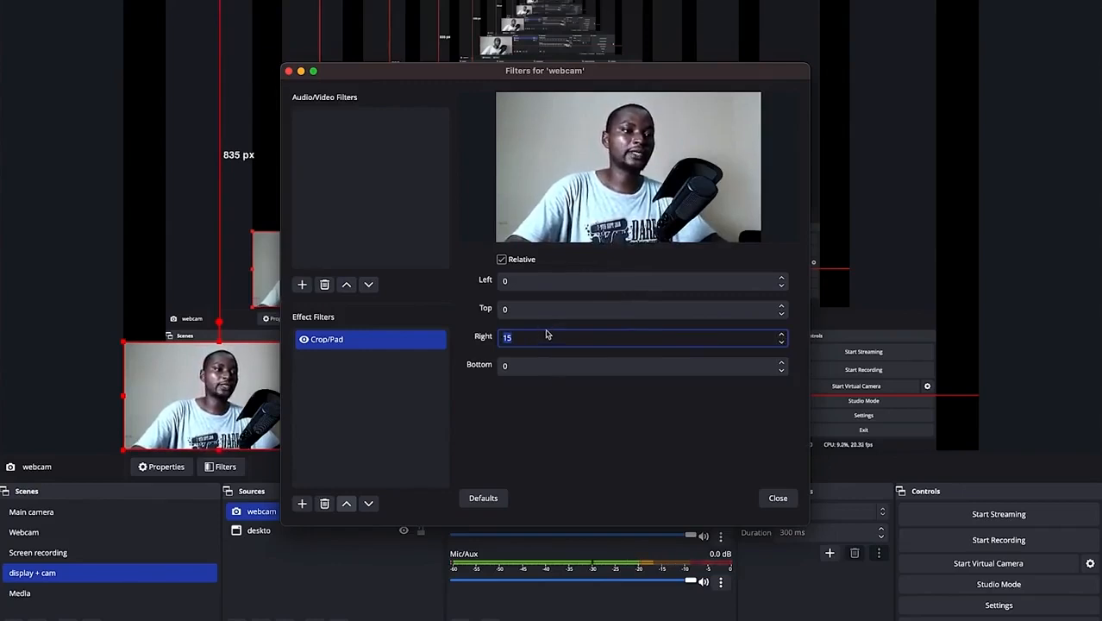
pyautogui.write('67')
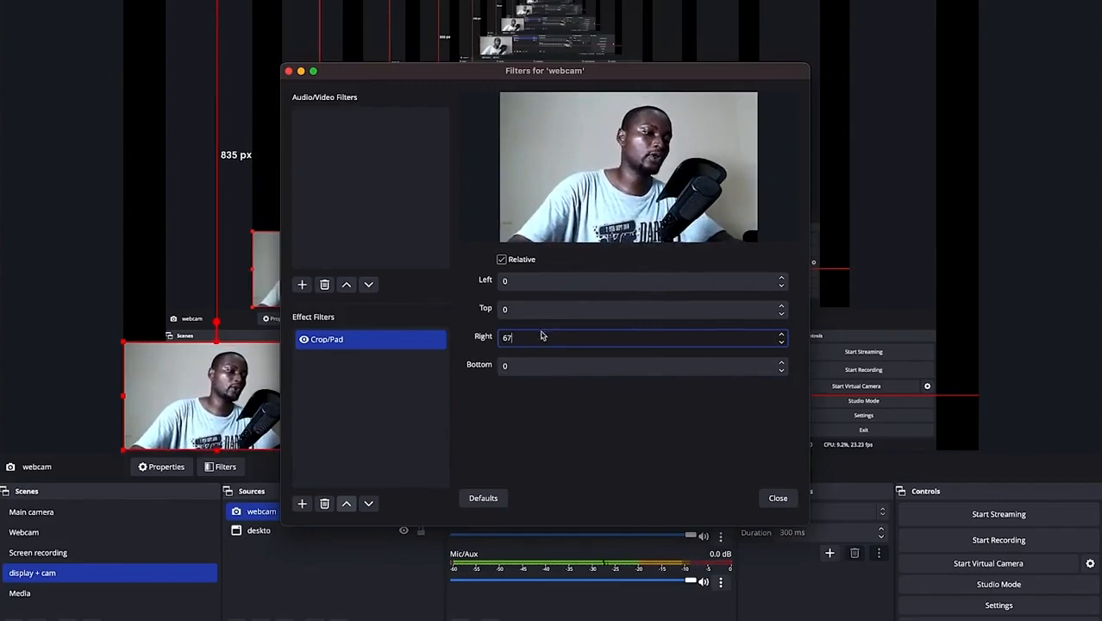
pyautogui.press('Return')
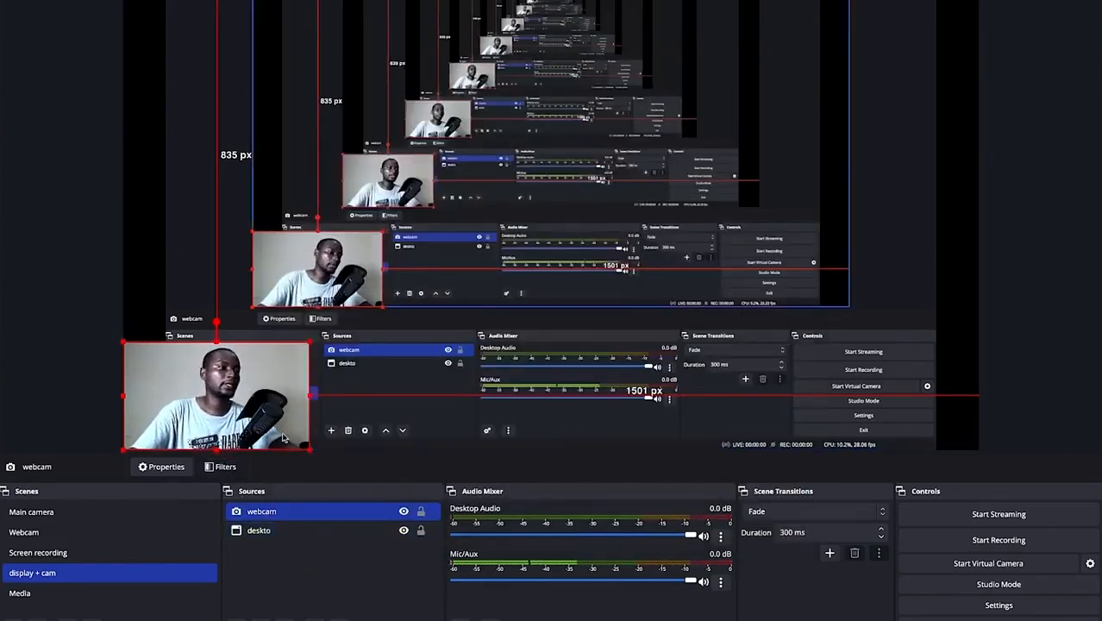
# Reopen the webcam's Crop/Pad filter, move its window clear of the webcam preview, and set the right crop to 500.
pyautogui.click(223, 467)
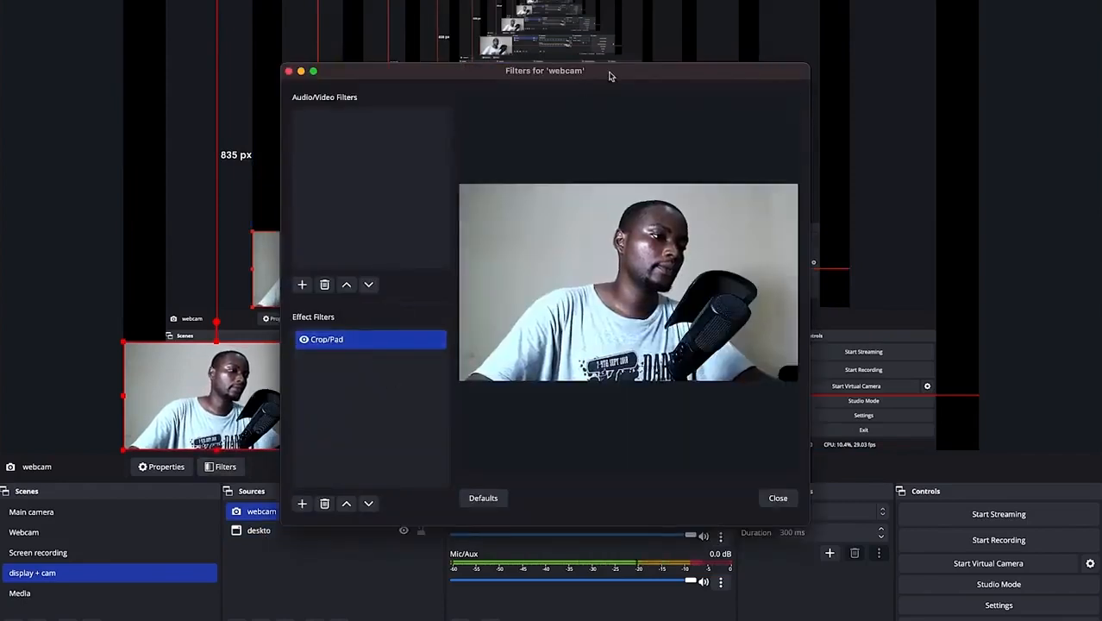
pyautogui.moveTo(609, 74); pyautogui.dragTo(827, 21)
pyautogui.click(556, 288)
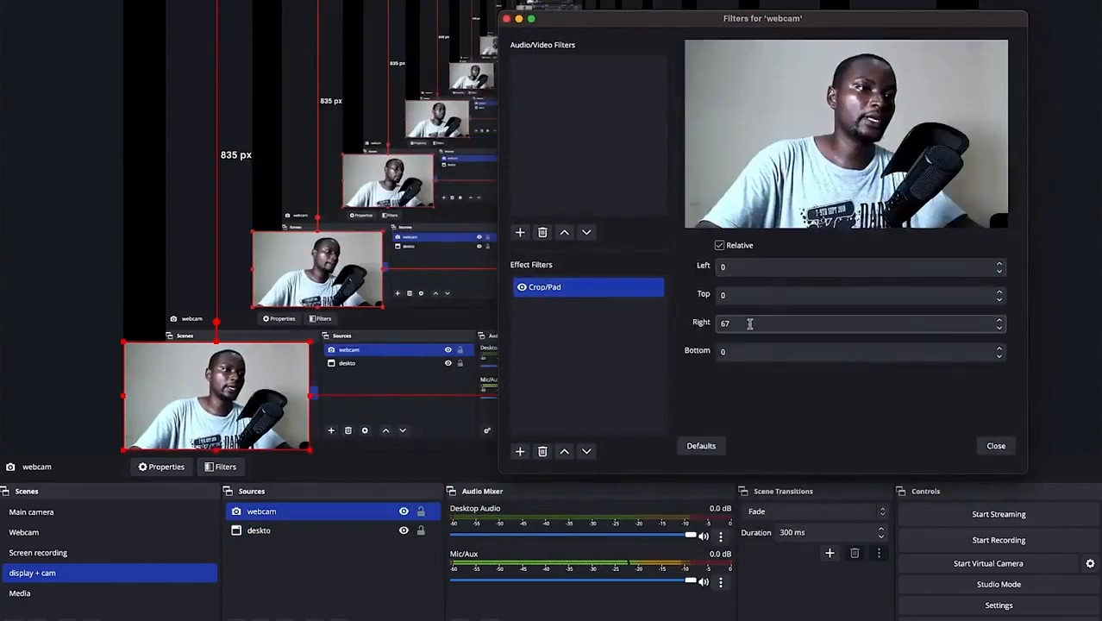
pyautogui.click(749, 321)
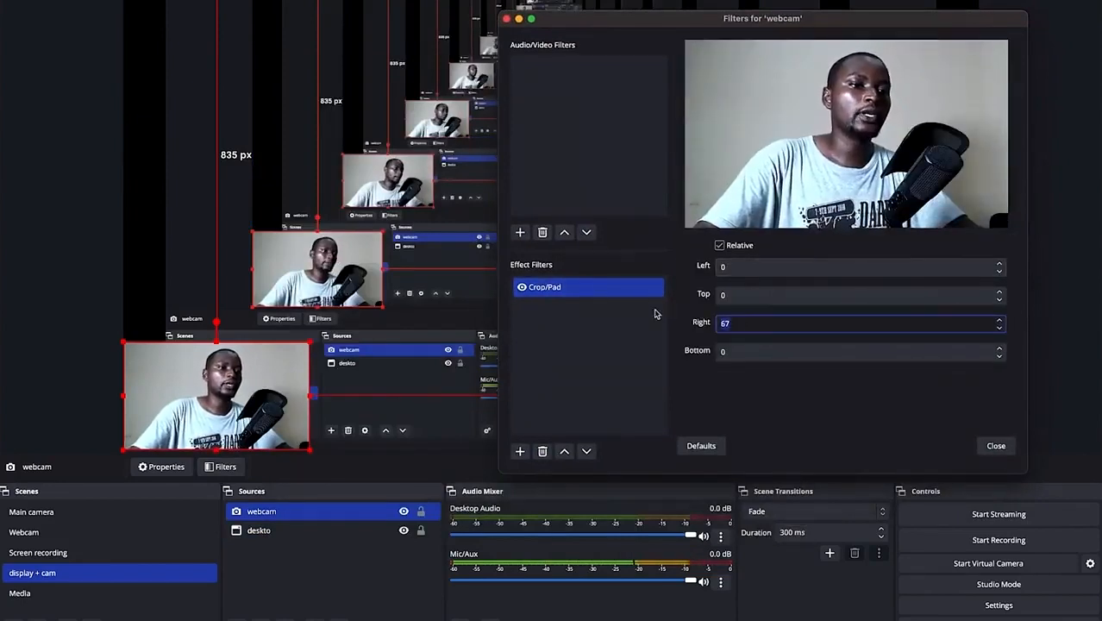
pyautogui.write('500')
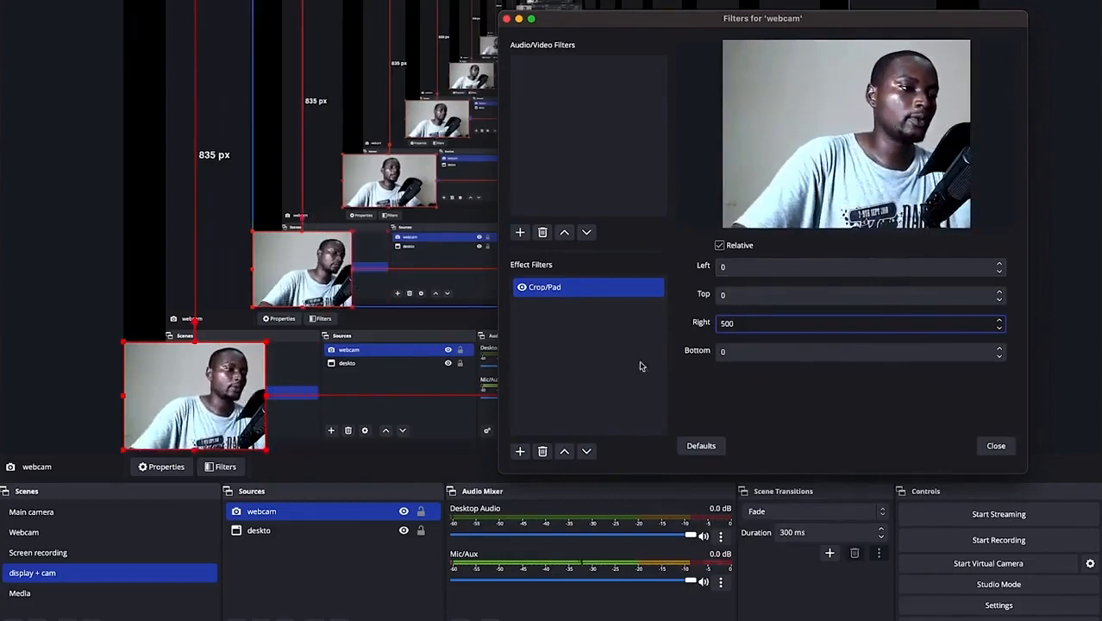
# Try a bottom crop of 400 on the webcam and clear the value again.
pyautogui.click(752, 349)
pyautogui.write('400')
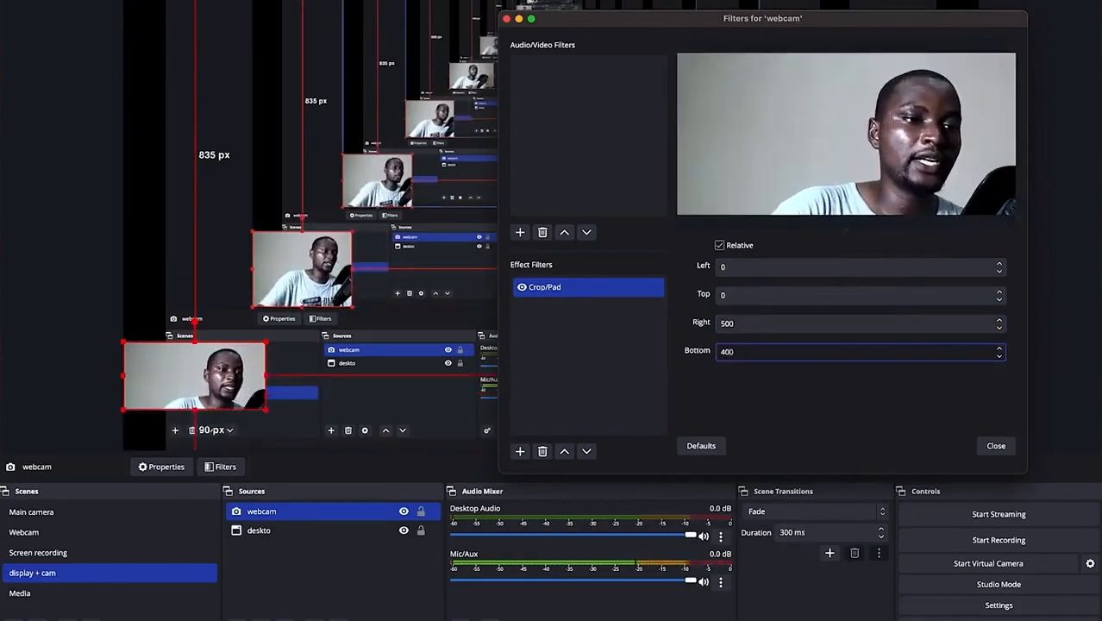
pyautogui.press('BackSpace')
pyautogui.press('BackSpace')
pyautogui.press('BackSpace')
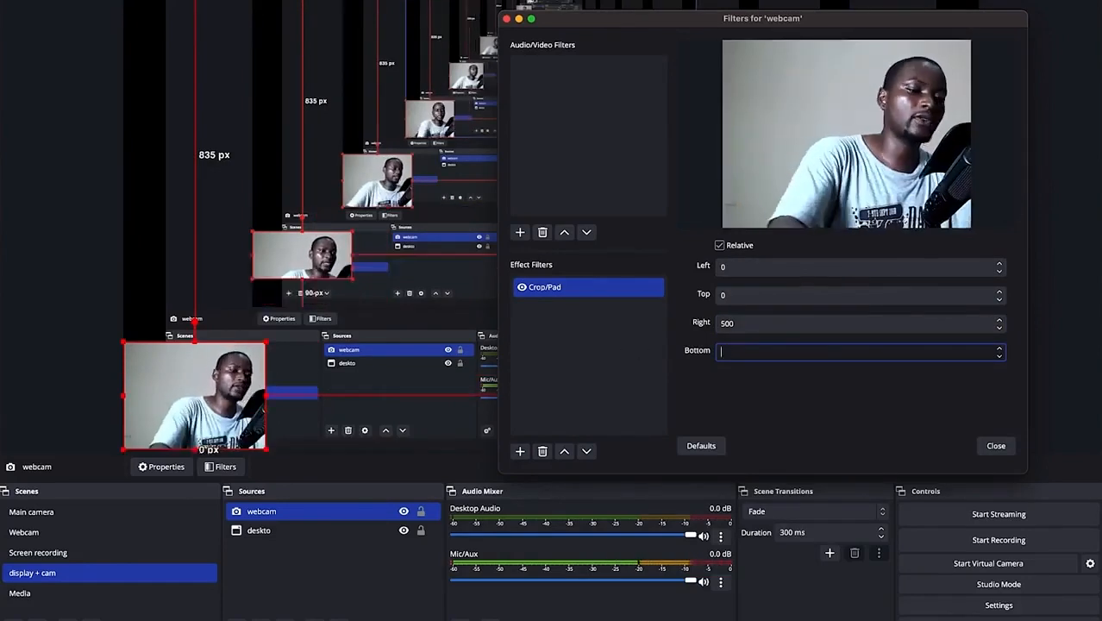
# Set both the left and the right crop of the webcam's Crop/Pad filter to 400.
pyautogui.click(768, 269)
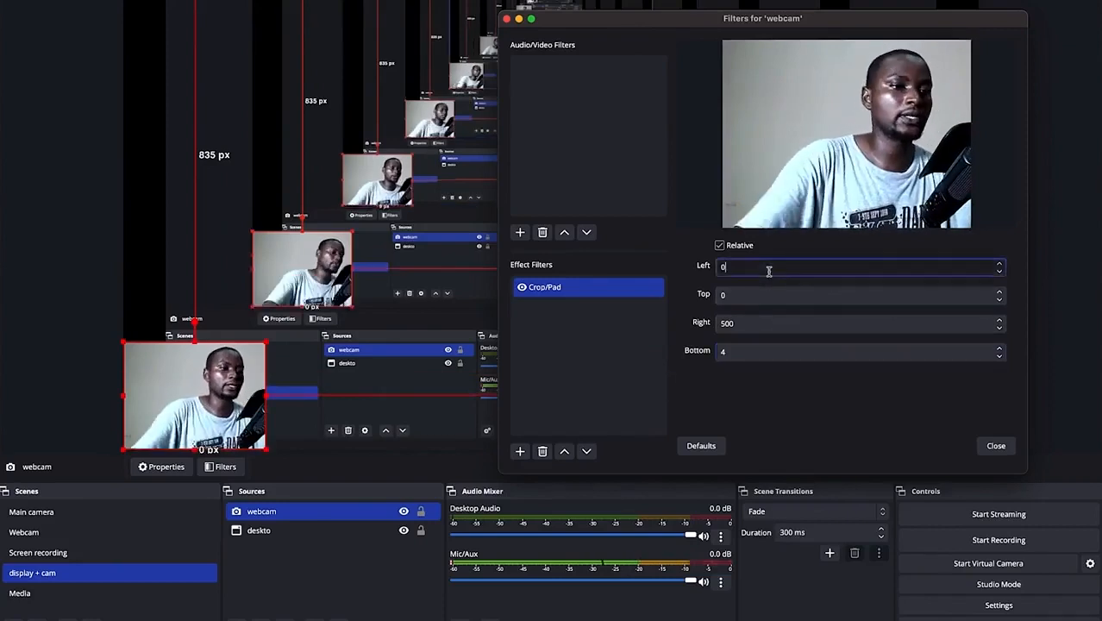
pyautogui.press('BackSpace')
pyautogui.write('4')
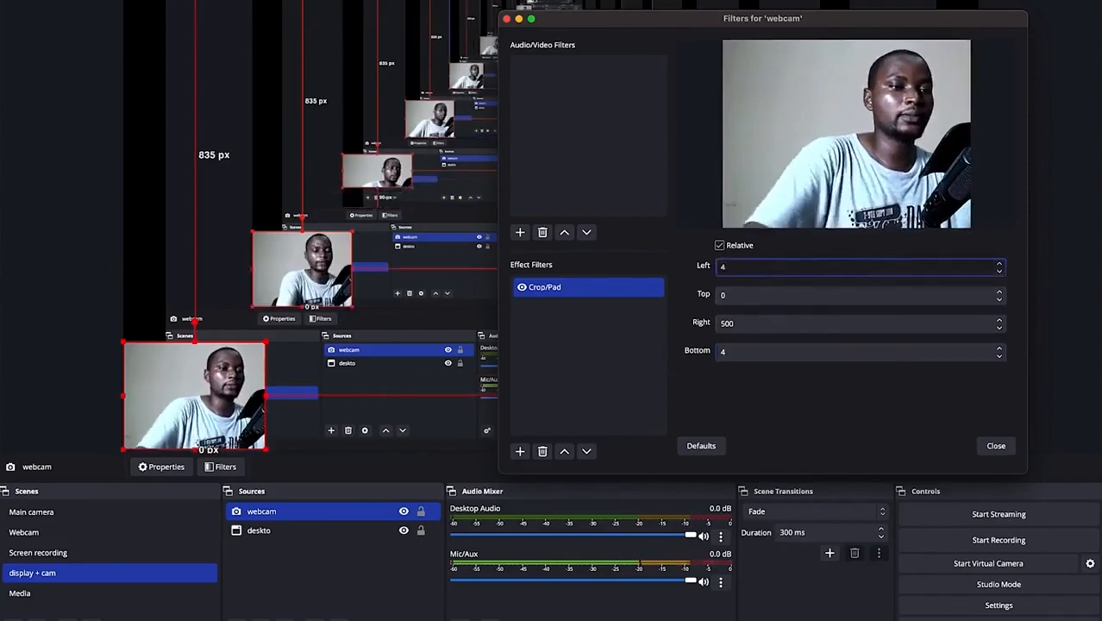
pyautogui.write('00')
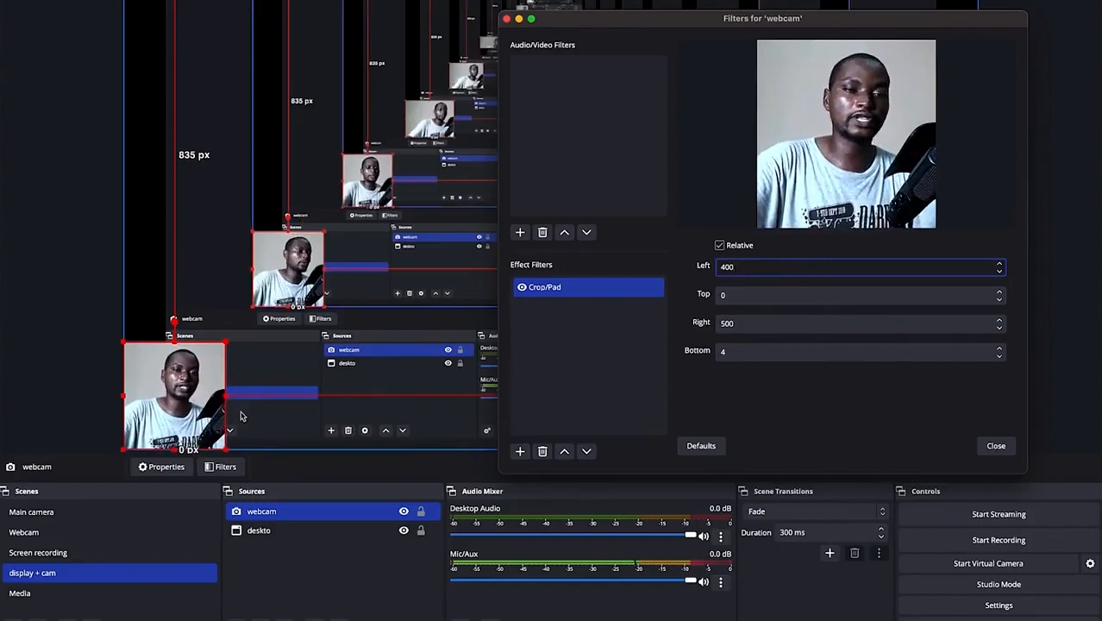
pyautogui.press('Tab')
pyautogui.press('Tab')
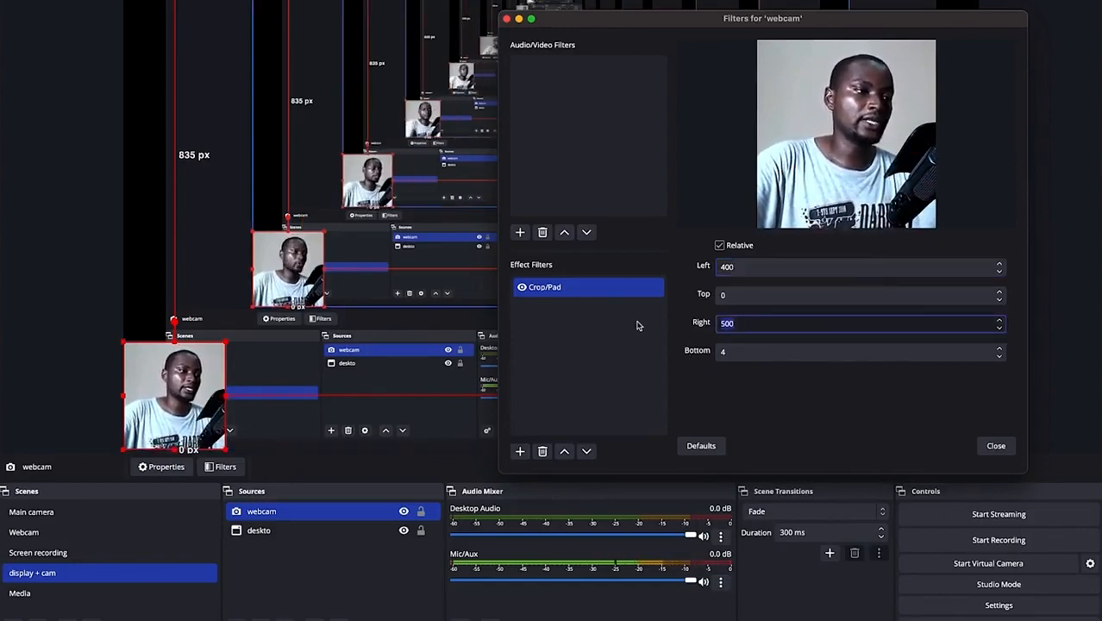
pyautogui.write('400')
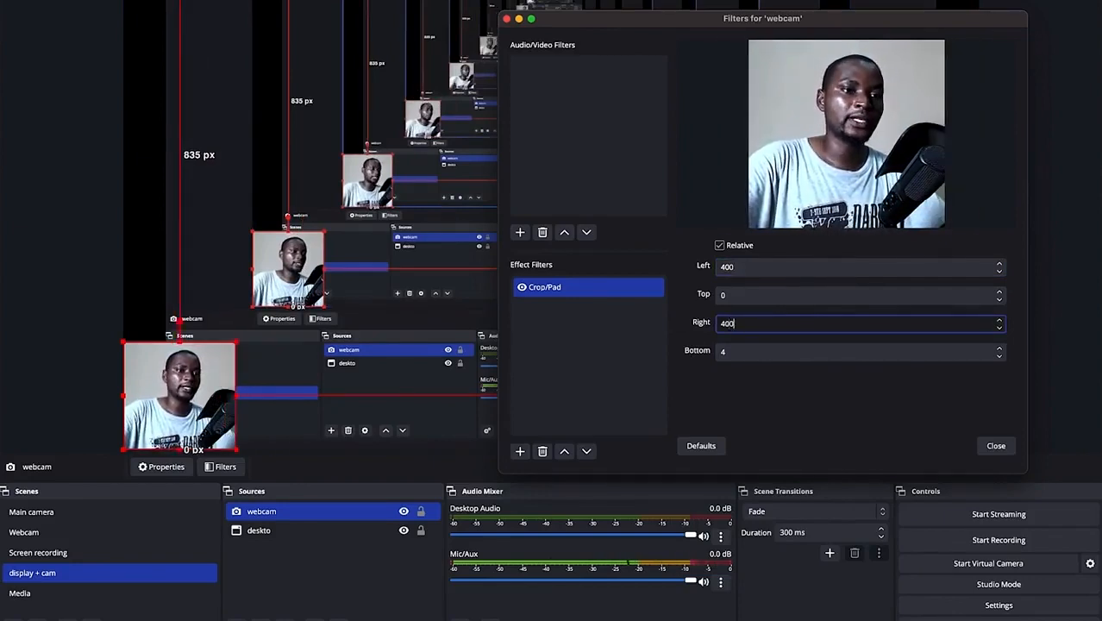